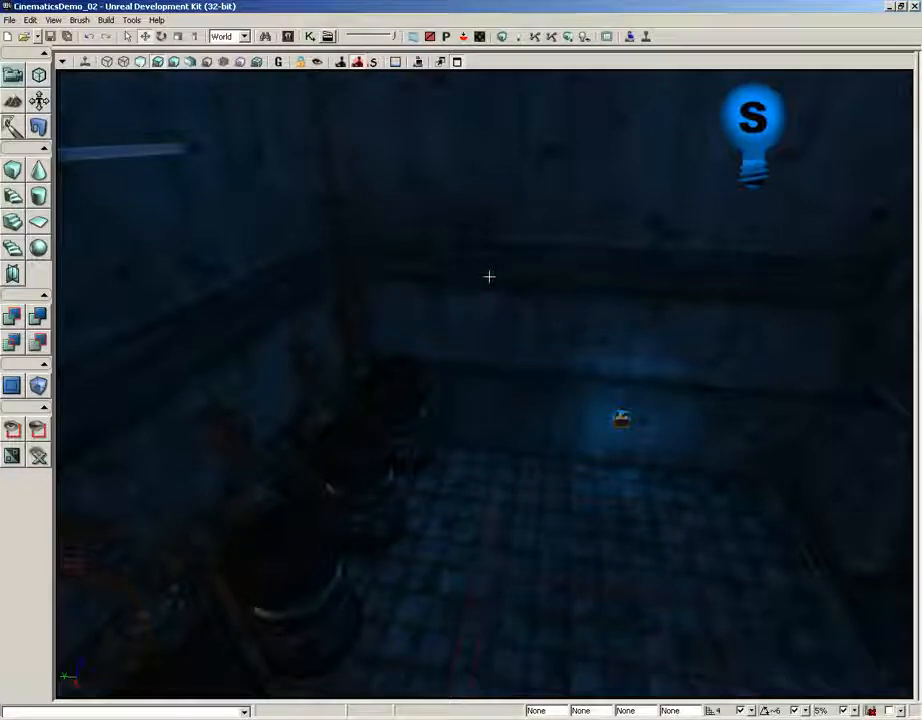
Show the material assigned to the wall's fluorescent light mesh in its static mesh component's Rendering properties.
mouse_move(512, 276)
right_mouse_down()
mouse_move(381, 220)
mouse_move(507, 278)
right_mouse_up()
left_click_drag(507, 278, 447, 168)
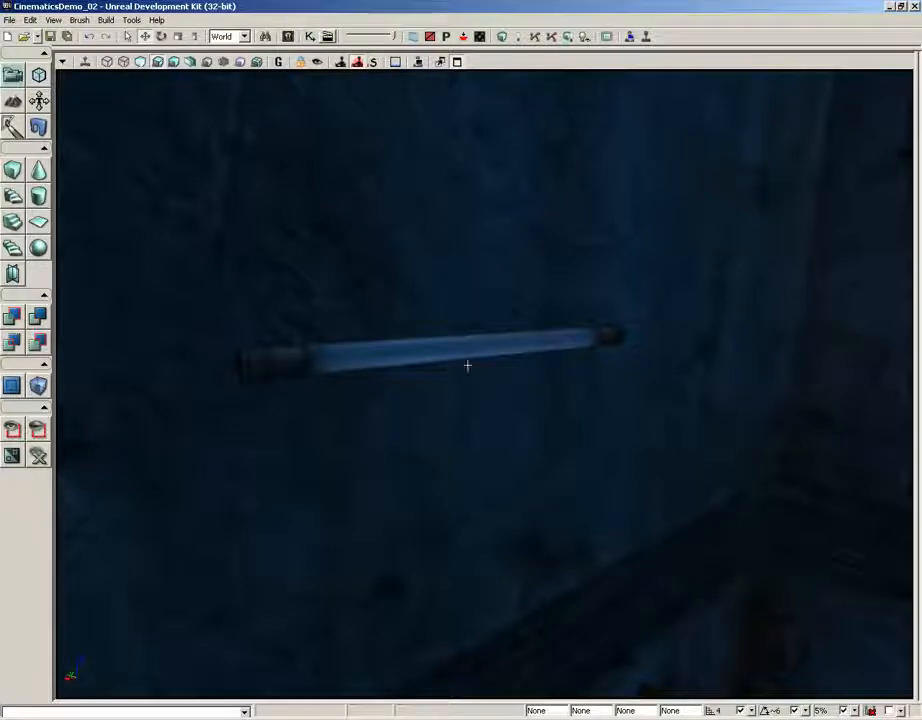
left_click(420, 352)
double_click(337, 357)
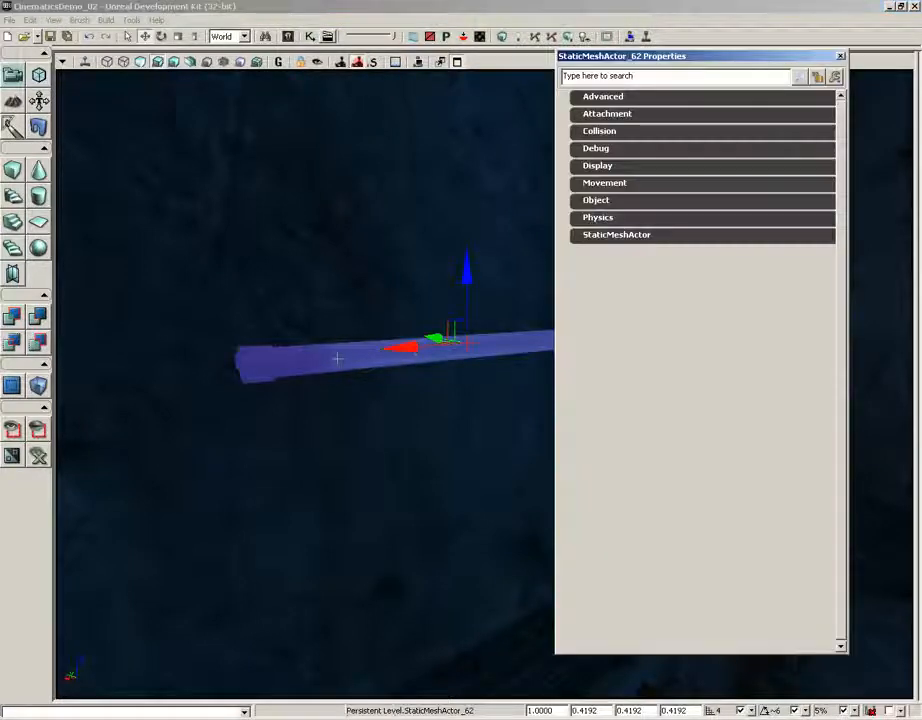
left_click(595, 236)
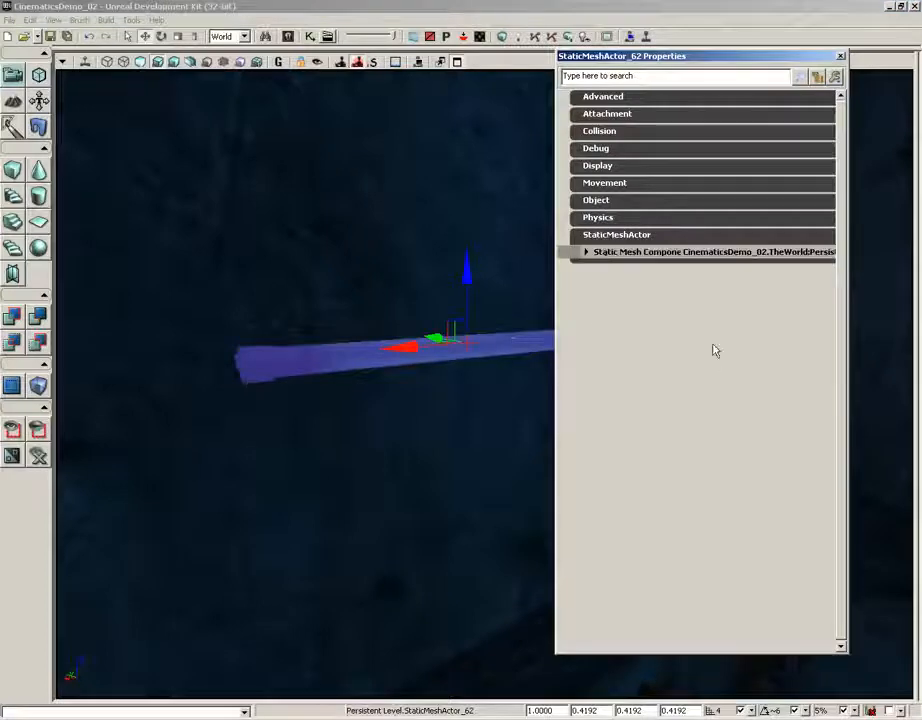
left_click(586, 252)
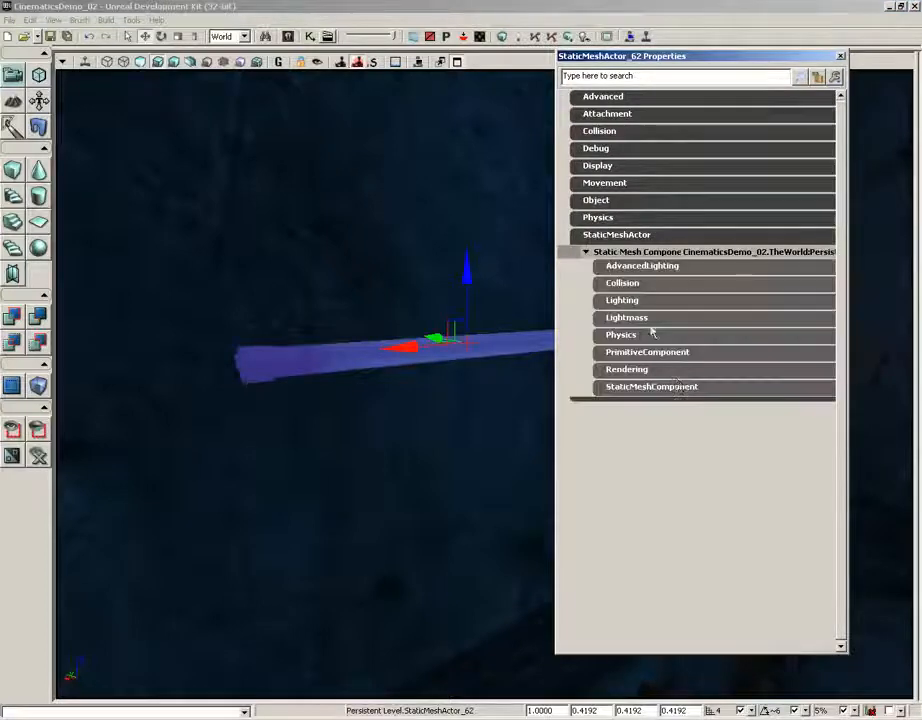
left_click(620, 369)
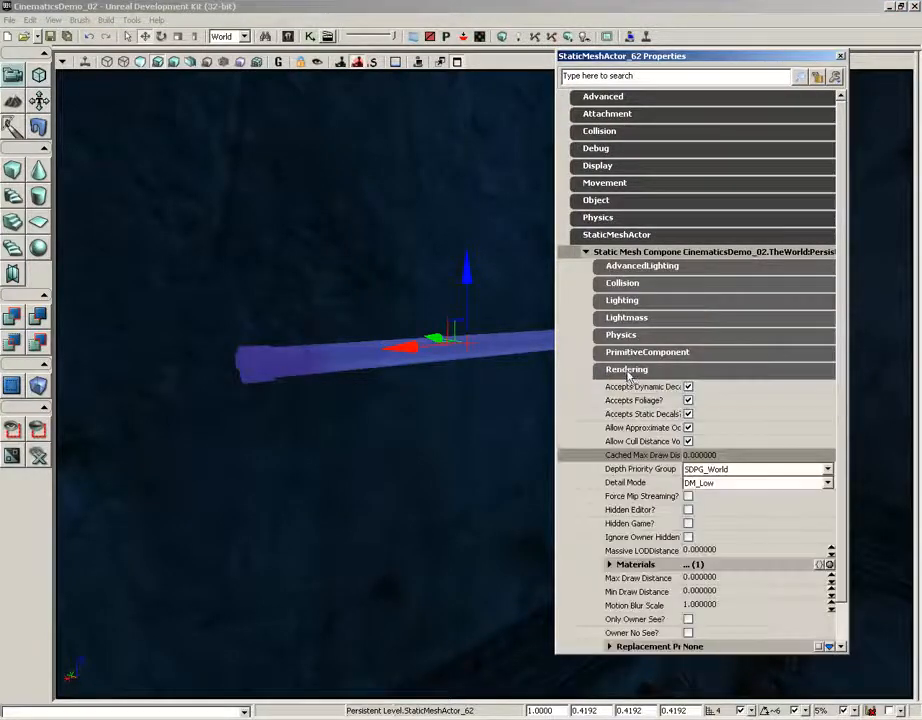
left_click(609, 565)
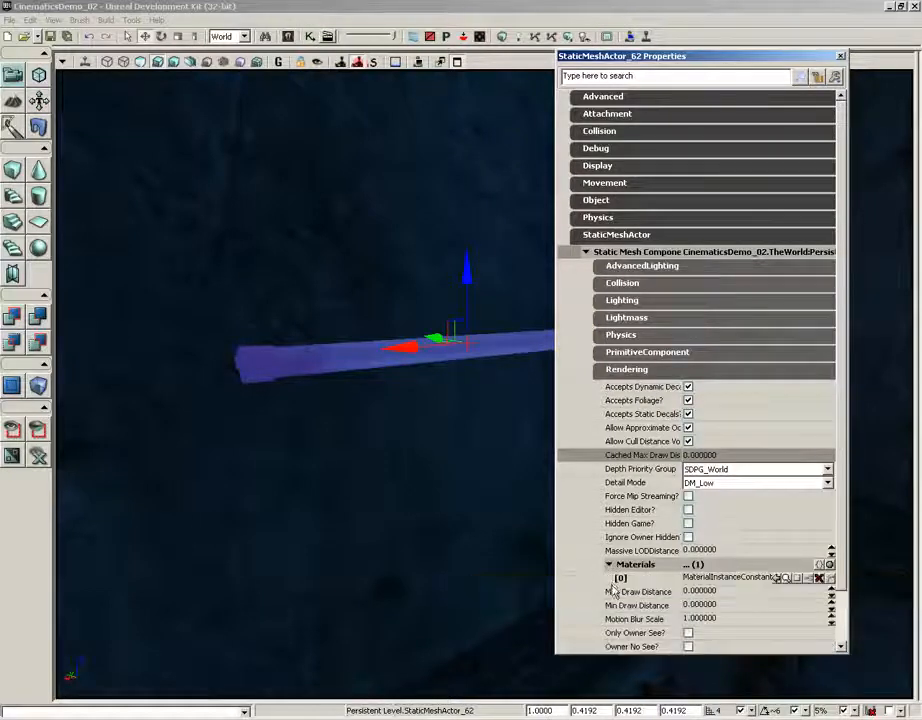
left_click(705, 578)
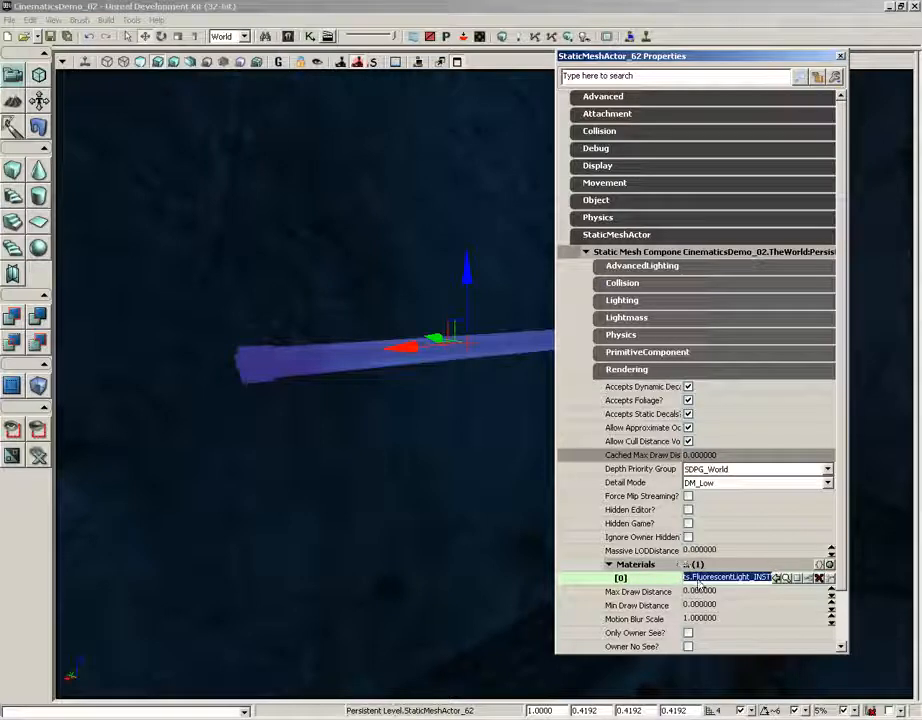
Find FluorescentLight_INST in the Content Browser and examine its parent material and vector parameter values.
left_click(789, 580)
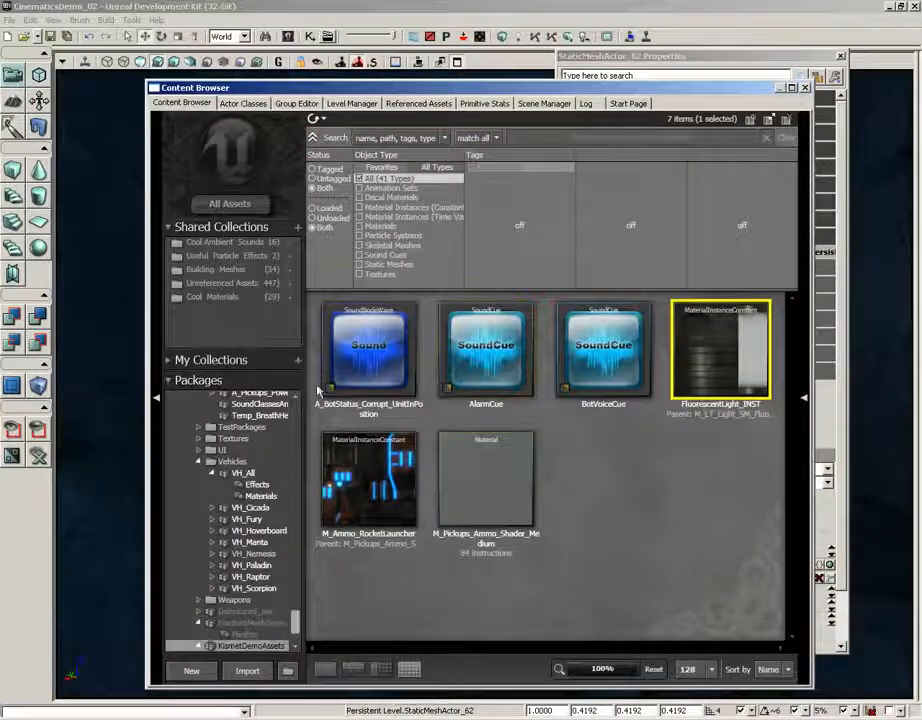
mouse_move(708, 372)
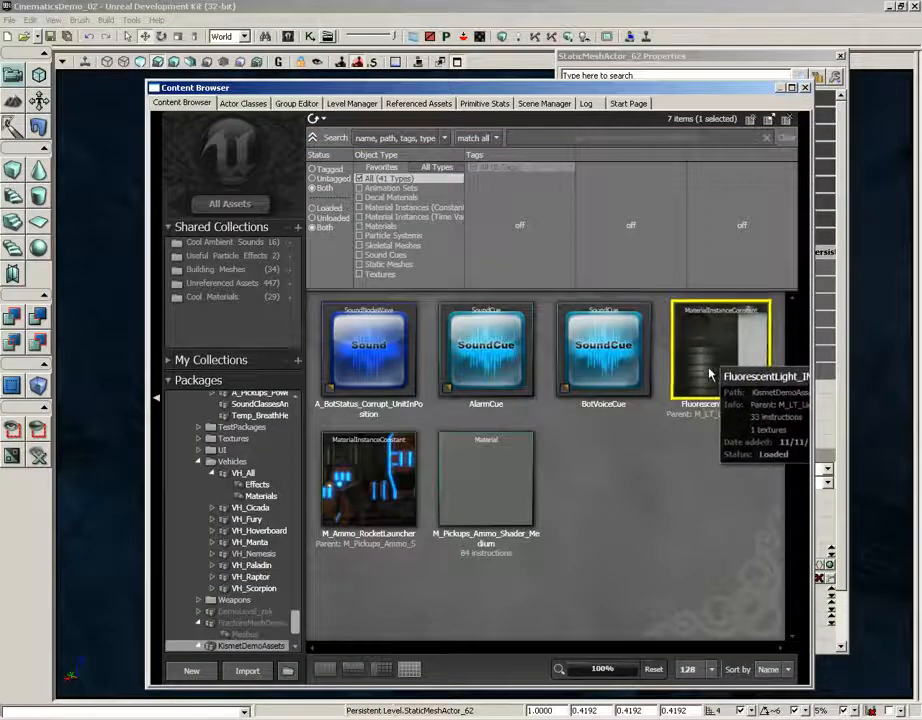
double_click(712, 358)
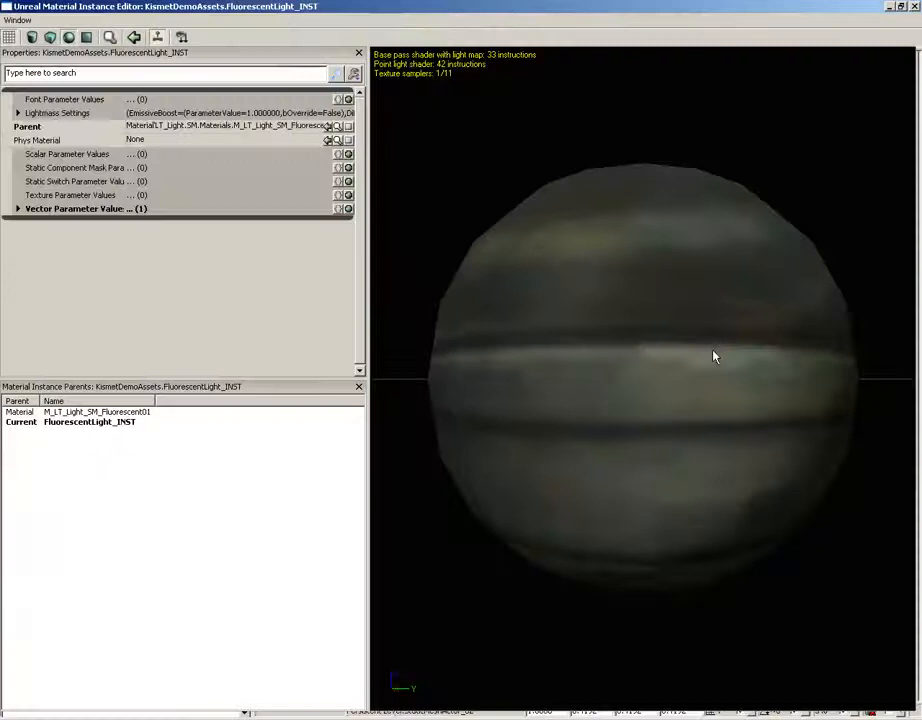
left_click(276, 125)
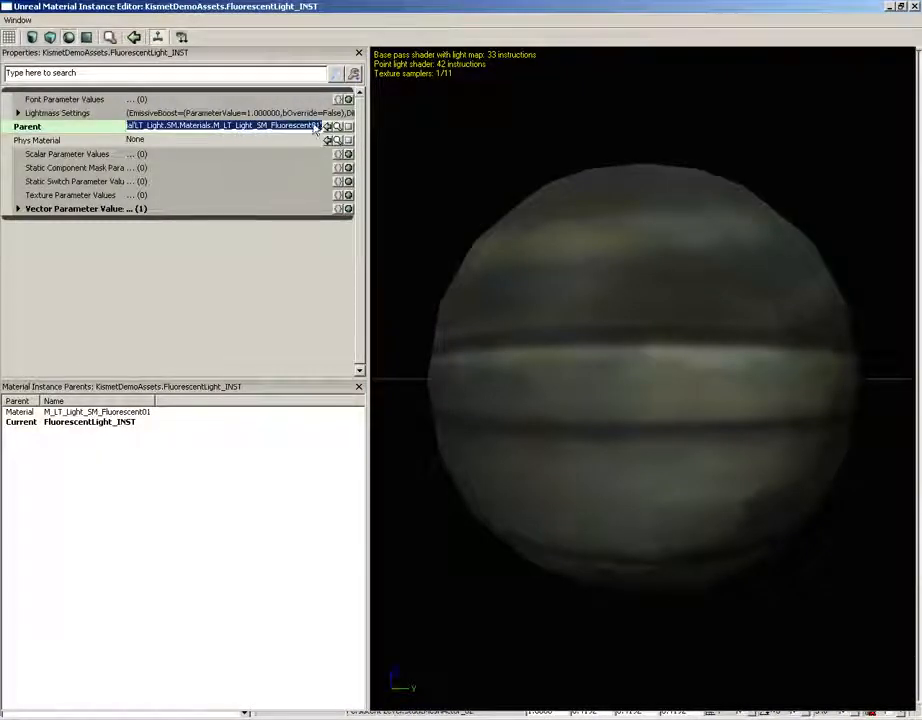
left_click(39, 212)
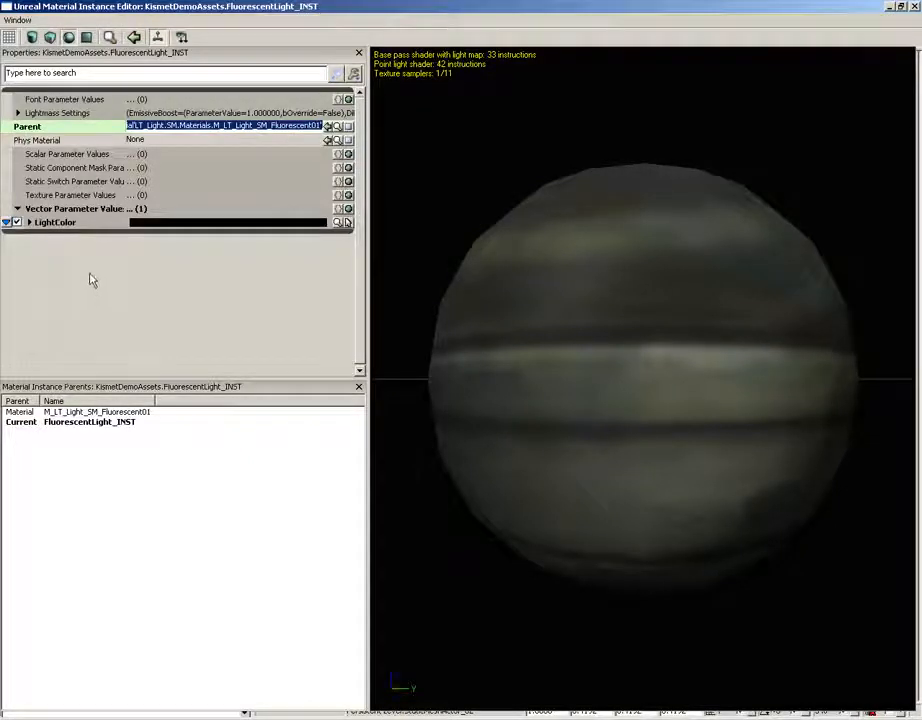
left_click(914, 7)
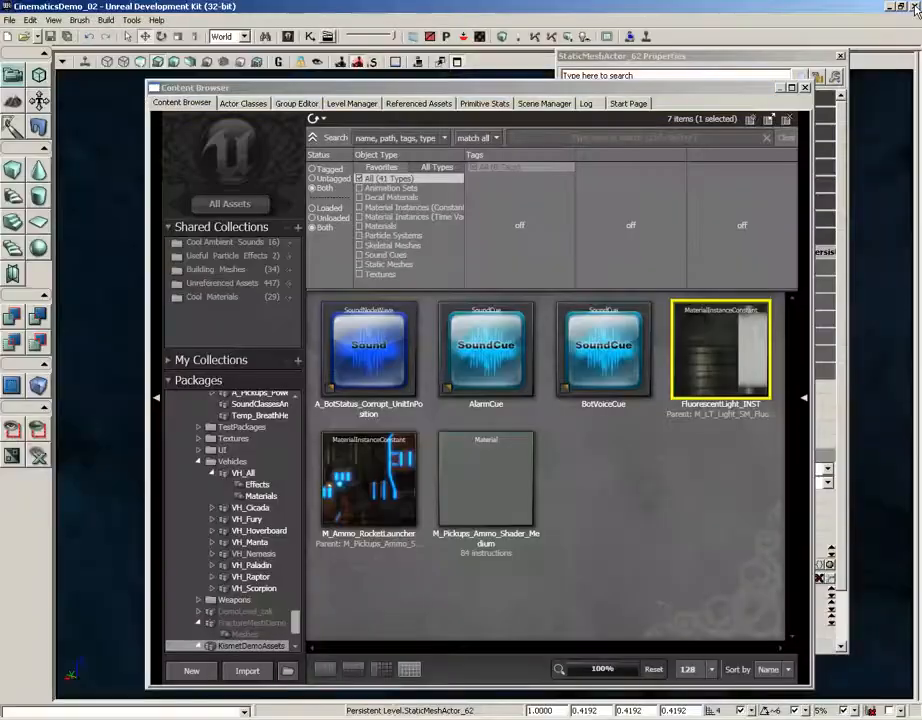
left_click(806, 88)
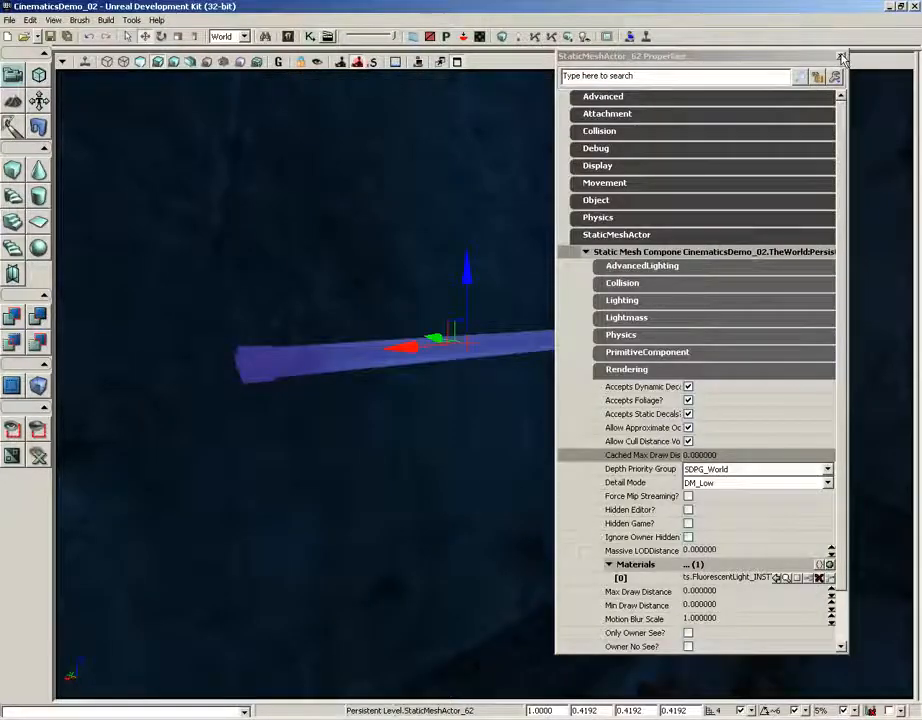
left_click(841, 57)
left_click(533, 280)
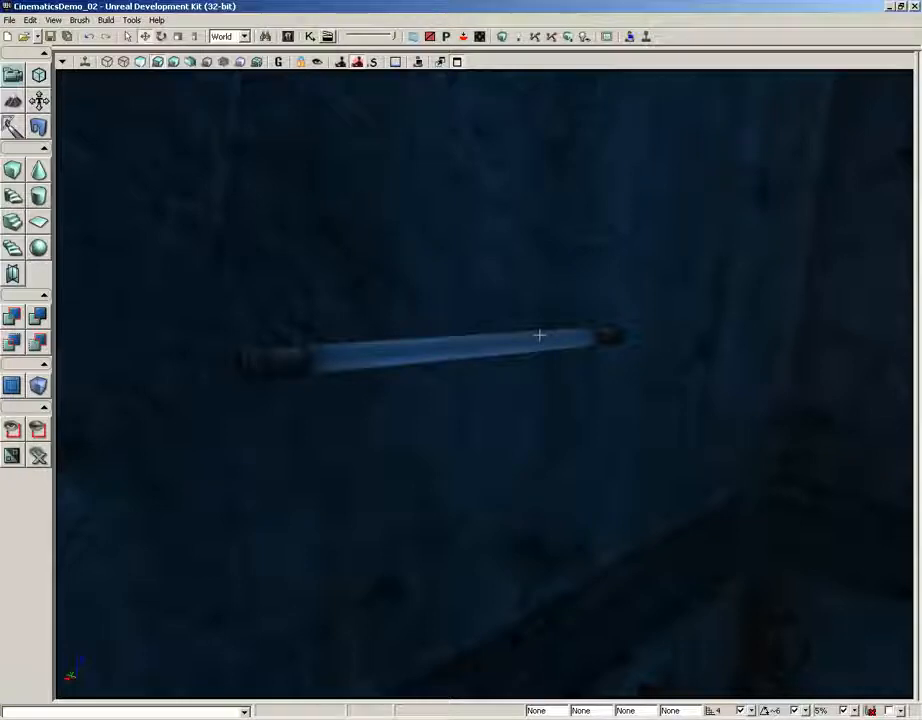
Add a MaterialInstanceActor on the wall above the fluorescent light and pull it out from the wall surface.
left_click(287, 36)
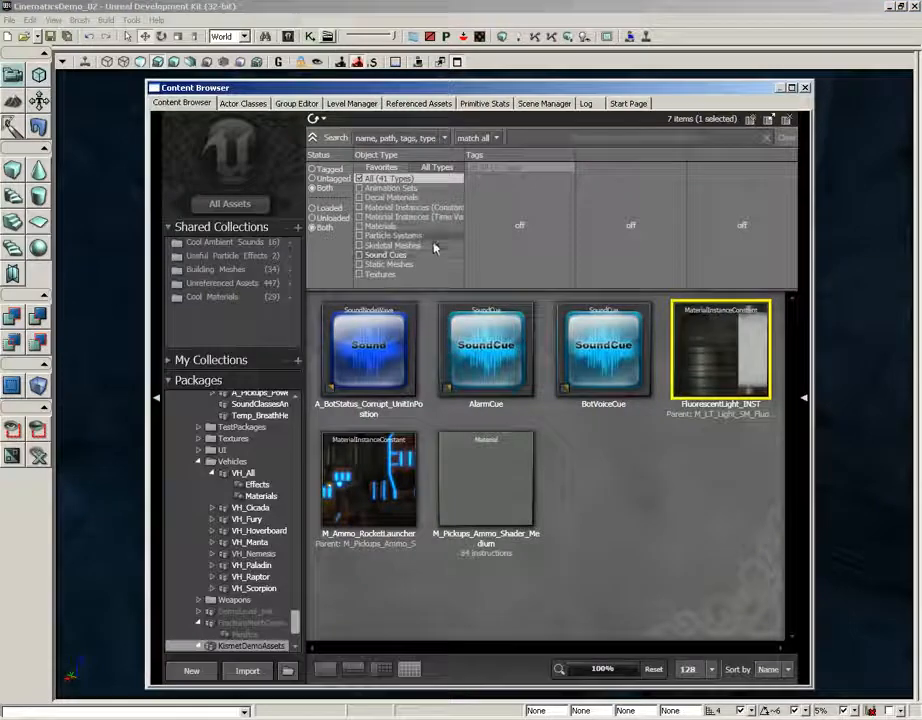
left_click(243, 104)
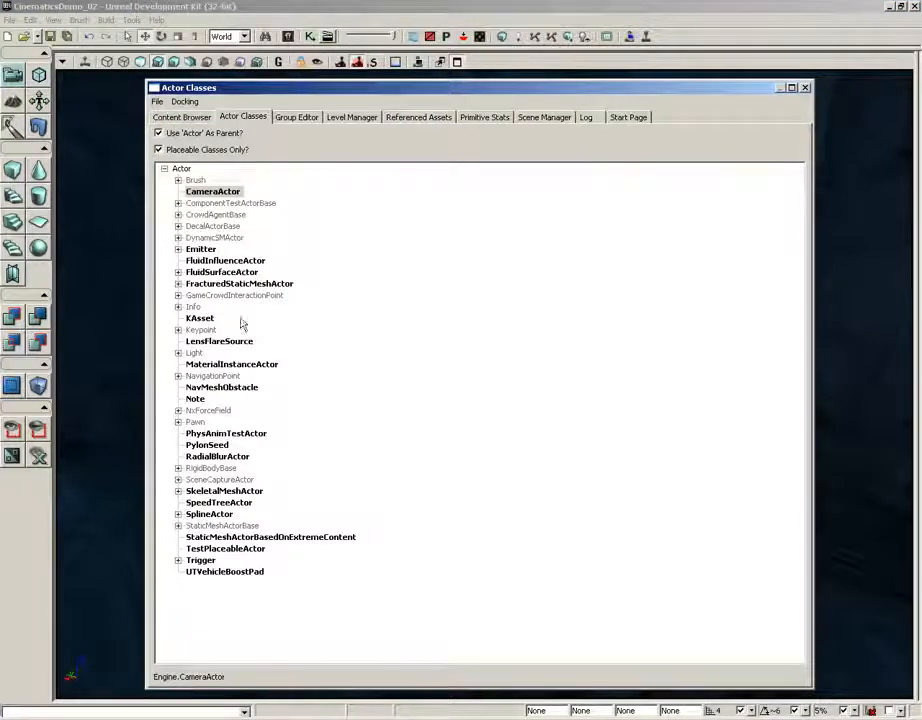
left_click(240, 364)
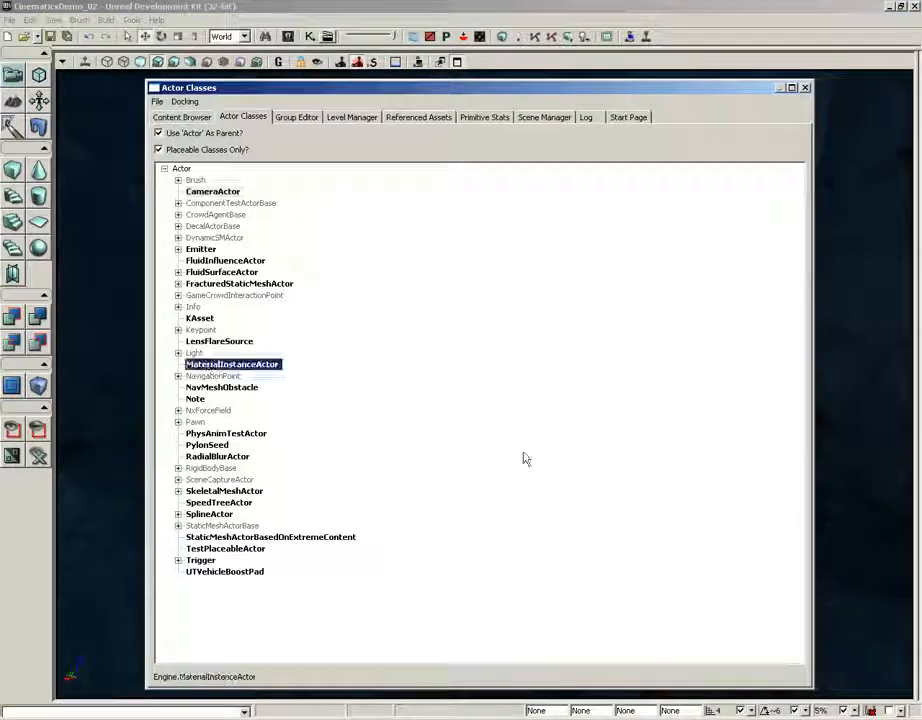
left_click(806, 89)
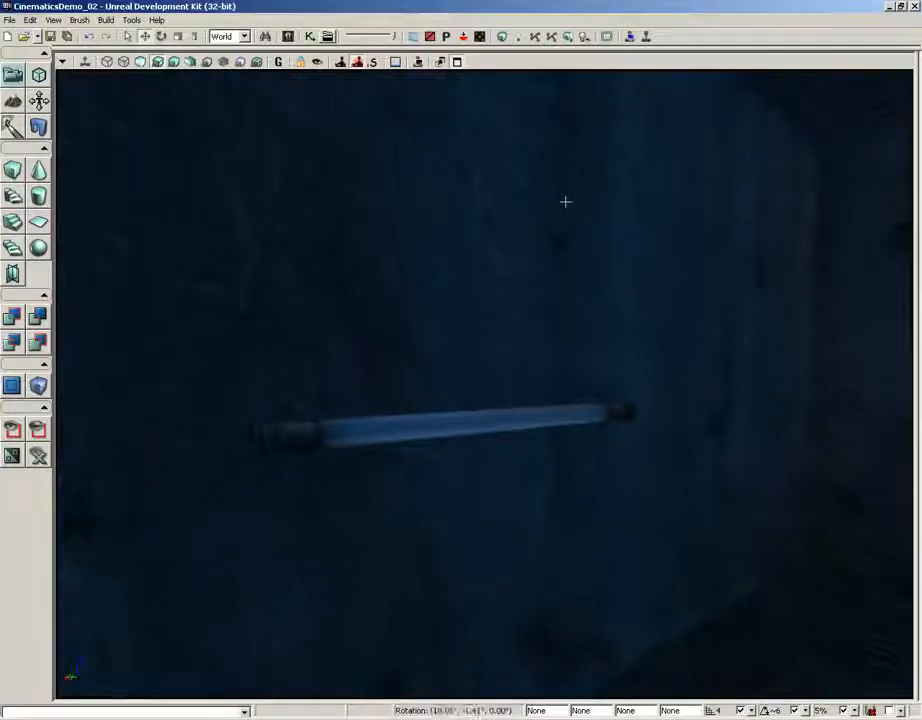
right_click(458, 287)
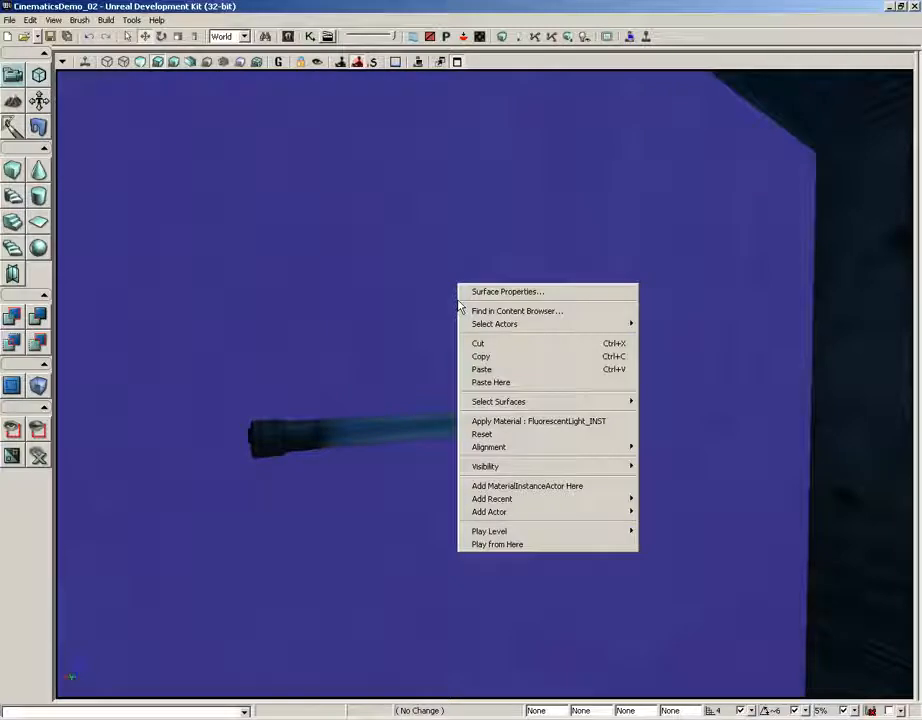
left_click(540, 487)
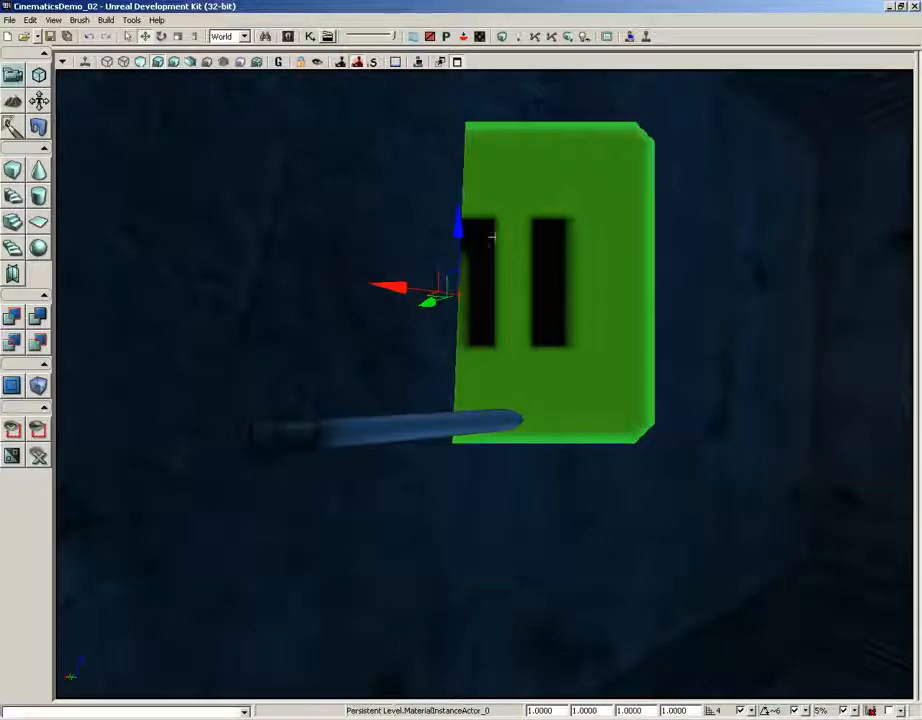
left_click_drag(431, 302, 442, 304)
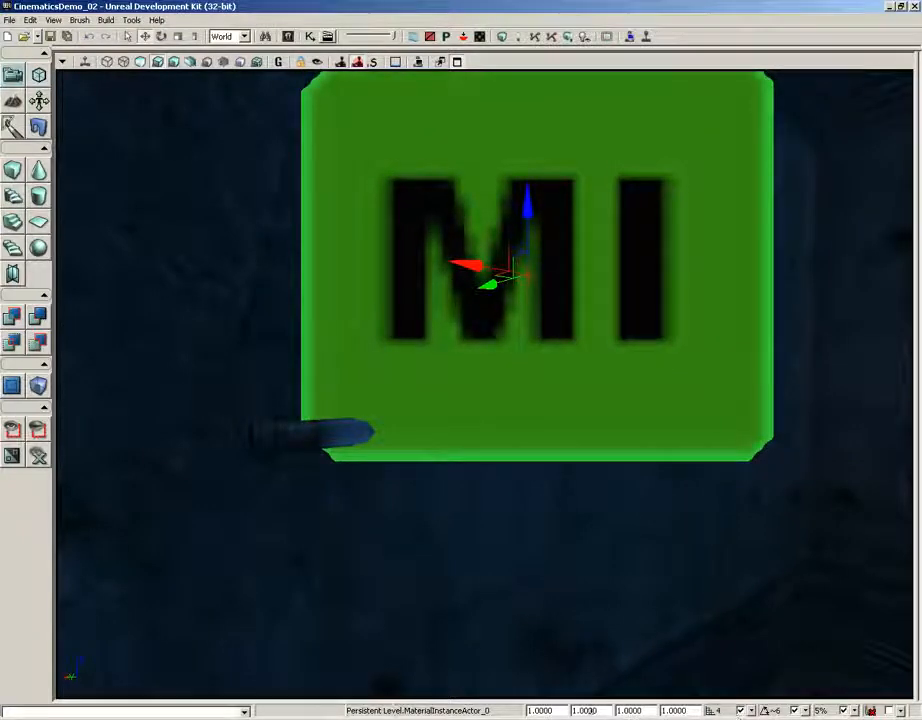
Try overall draw scales of 0.5 and 0.3 on the MaterialInstanceActor.
left_click(556, 711)
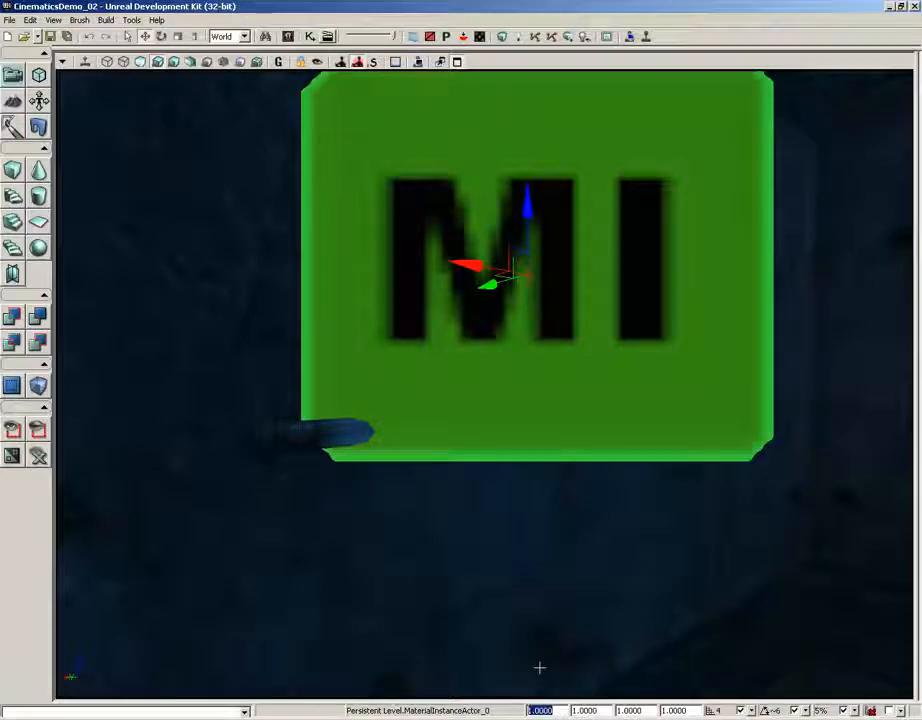
type(".5")
key("Return")
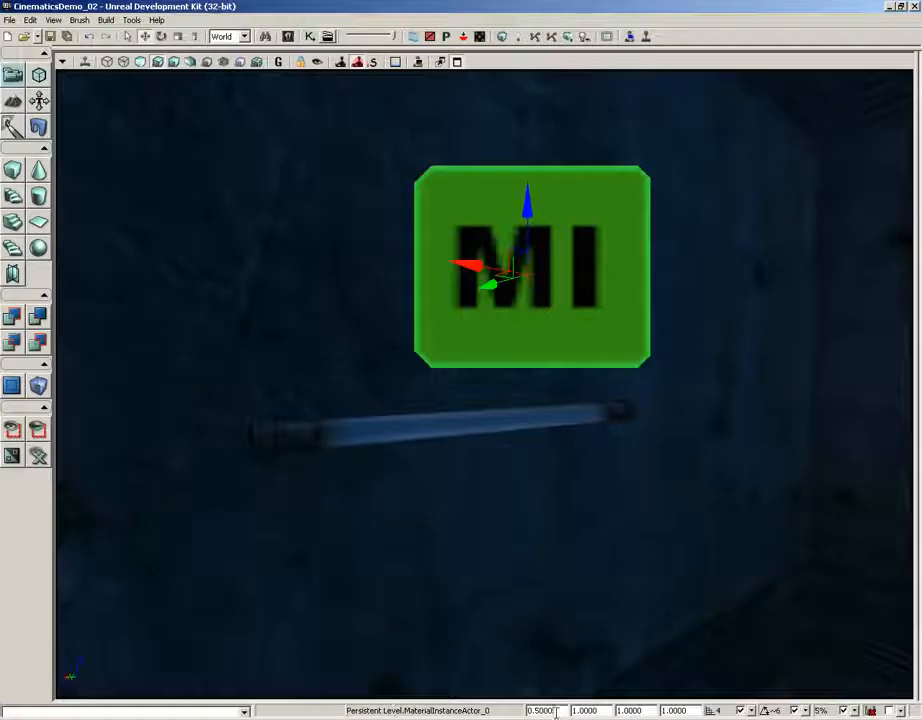
left_click_drag(563, 711, 521, 713)
type(".3")
key("Return")
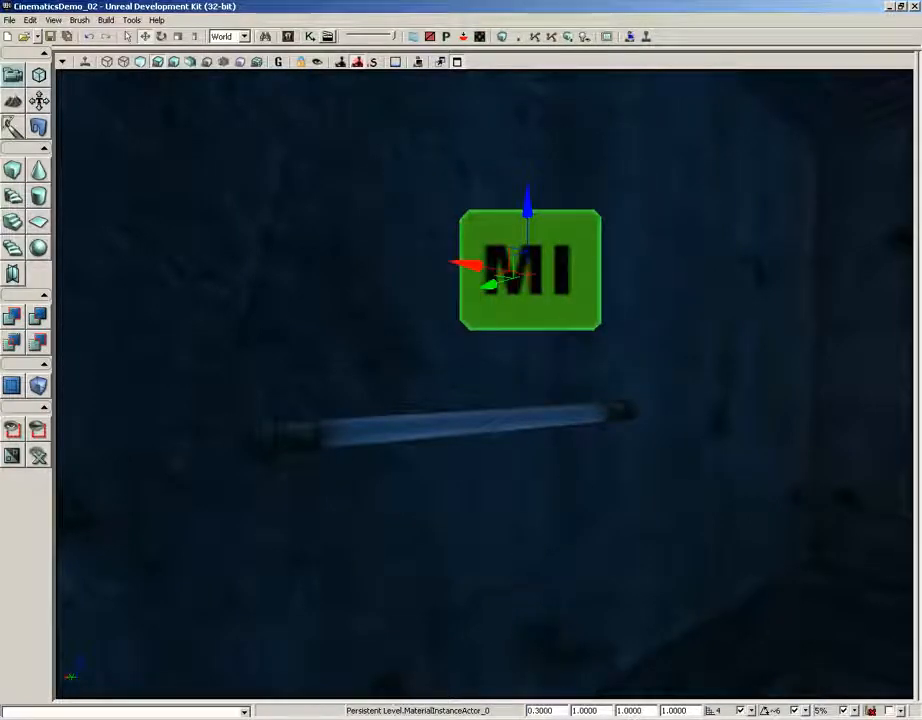
Set the MaterialInstanceActor's overall draw scale to 0.2.
double_click(557, 714)
type(".2")
key("Return")
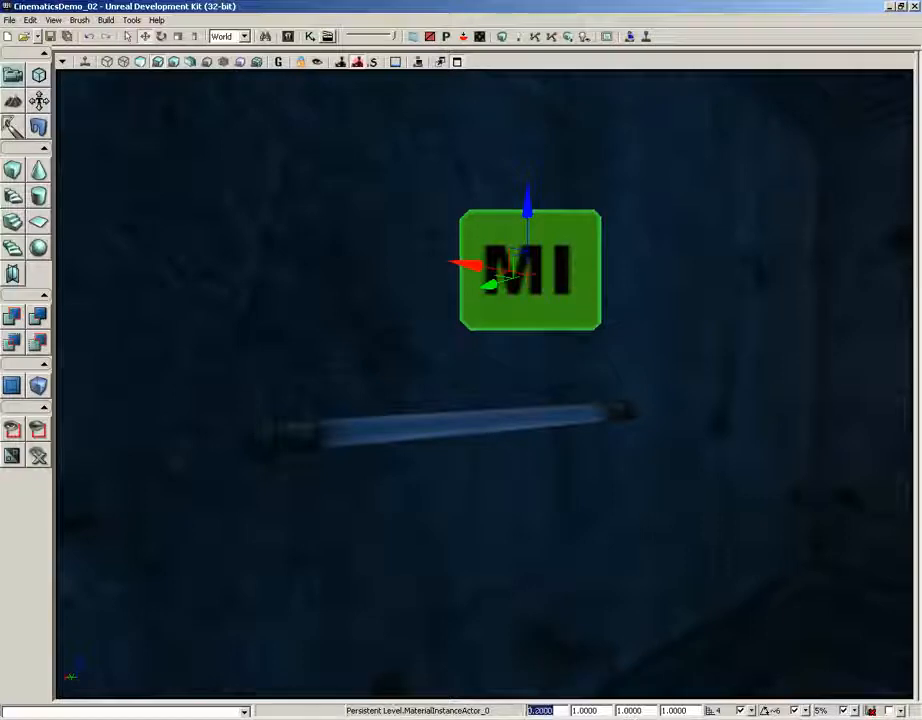
Move the MaterialInstanceActor down along the wall so it sits just above the fluorescent light.
left_click_drag(700, 358, 685, 331)
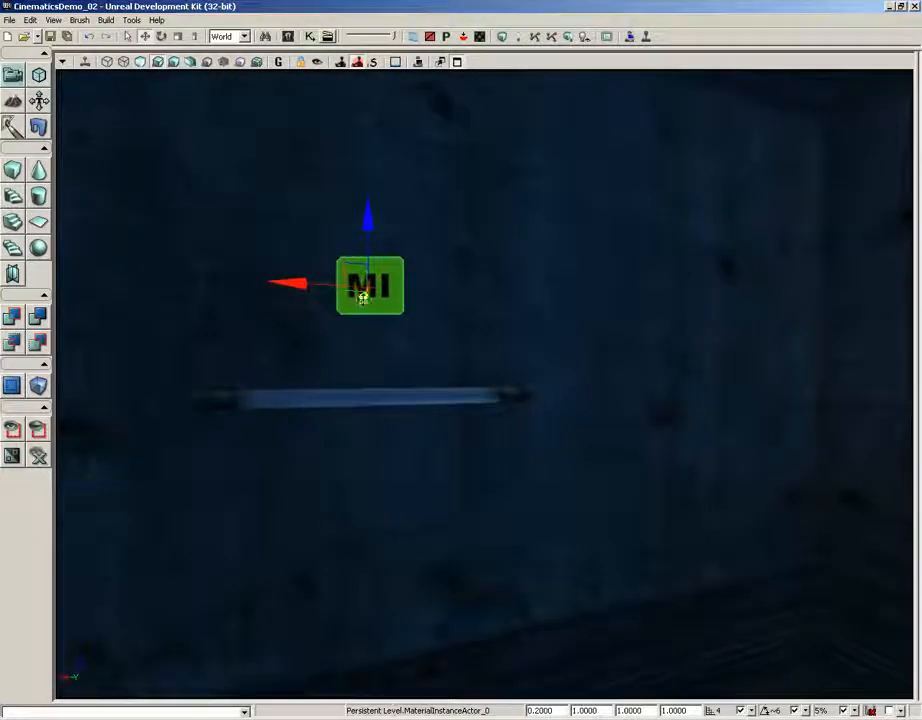
left_click_drag(364, 299, 343, 291)
left_click_drag(362, 224, 366, 230)
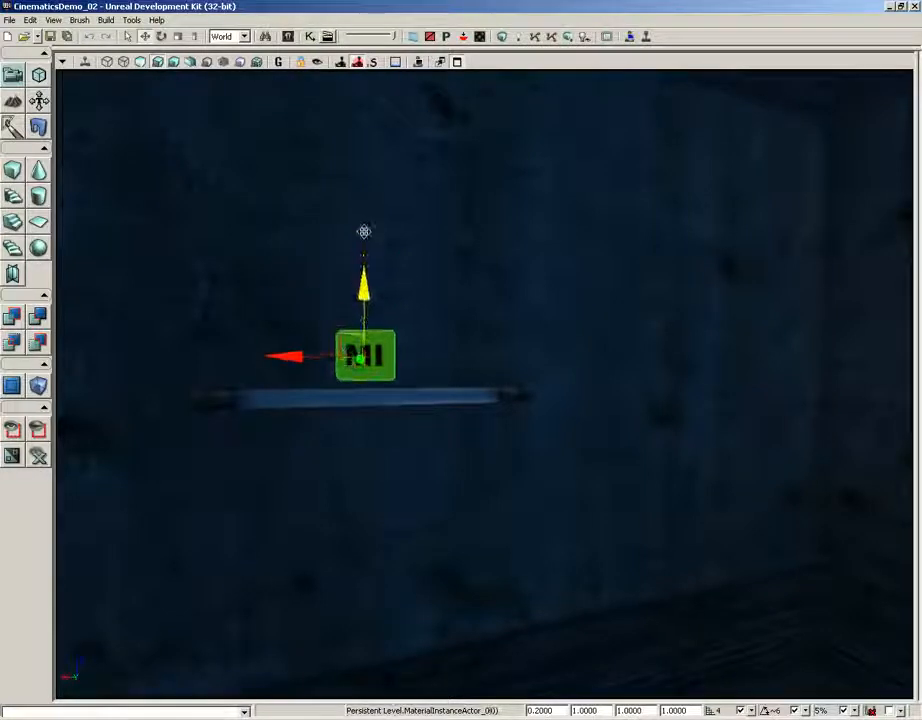
left_click_drag(488, 243, 367, 230)
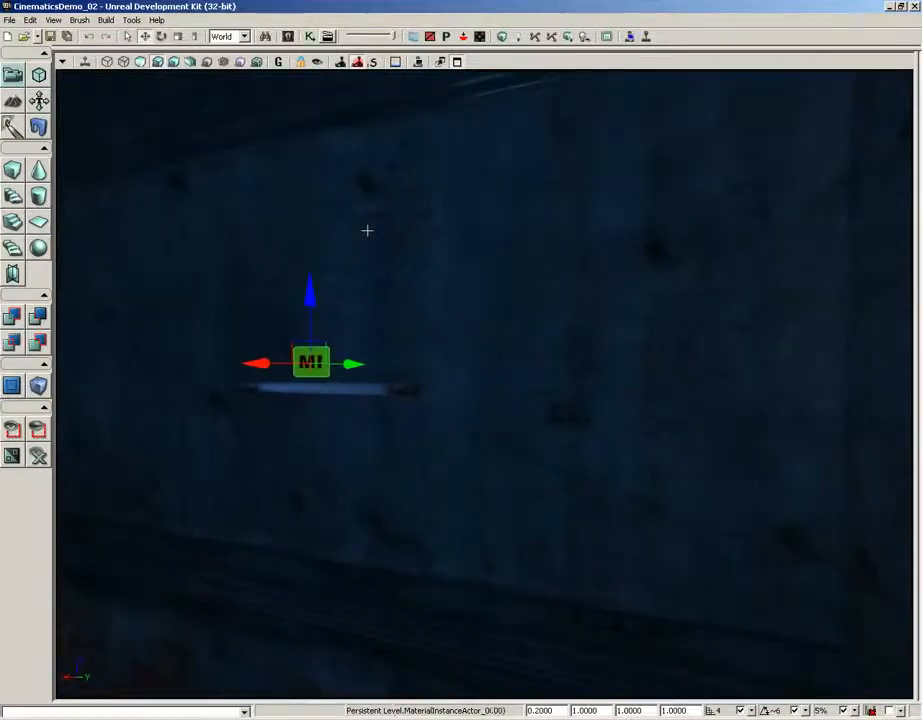
mouse_move(367, 230)
right_mouse_down()
mouse_move(319, 216)
mouse_move(352, 218)
right_mouse_up()
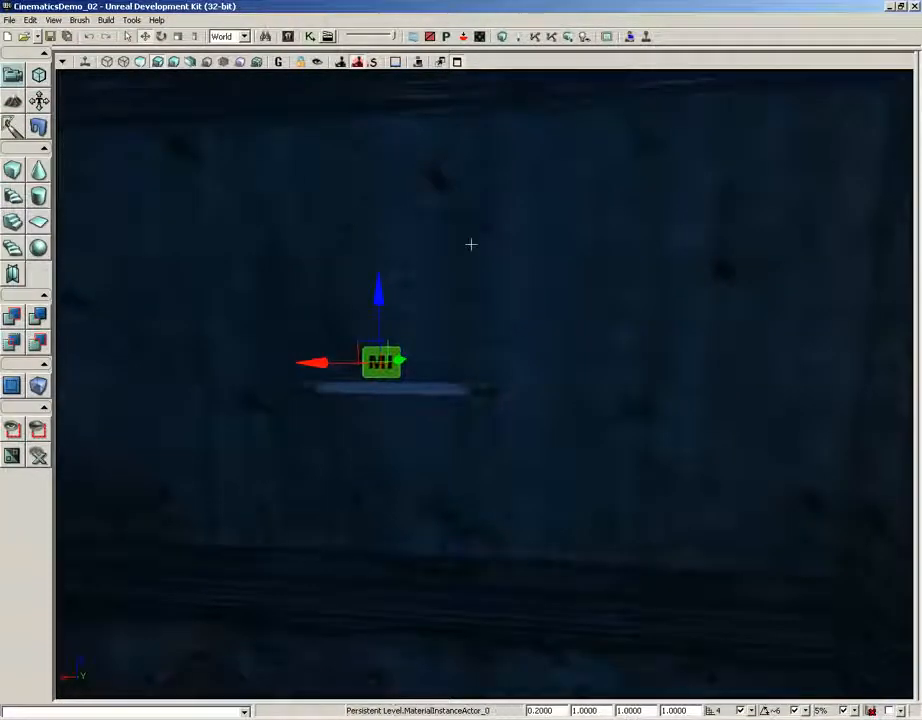
Open the Matinee sequence from the level's Kismet and close the Kismet window.
left_click(310, 37)
double_click(488, 346)
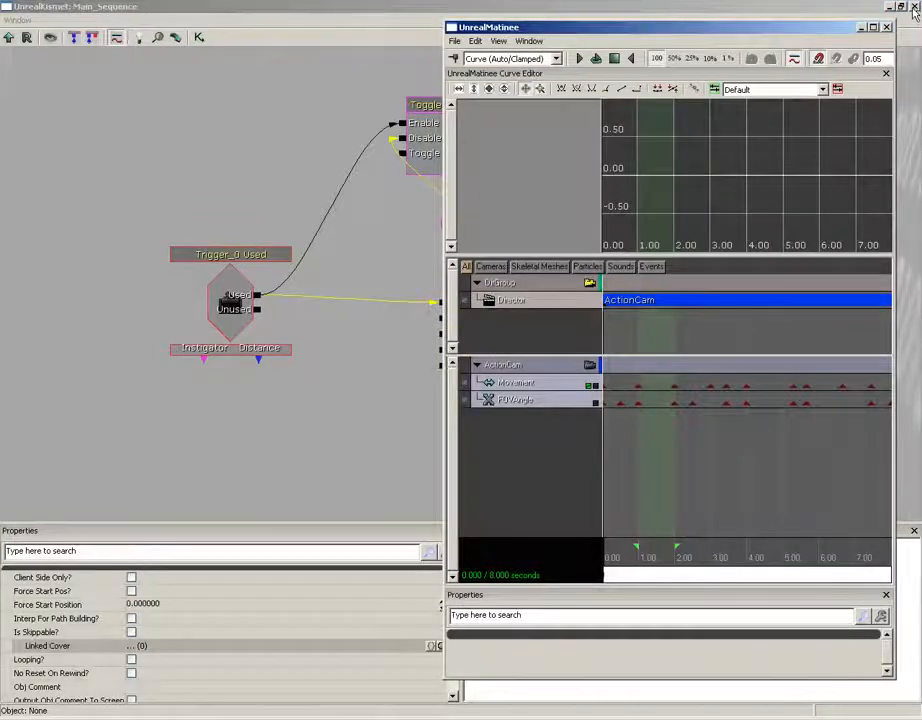
left_click(913, 7)
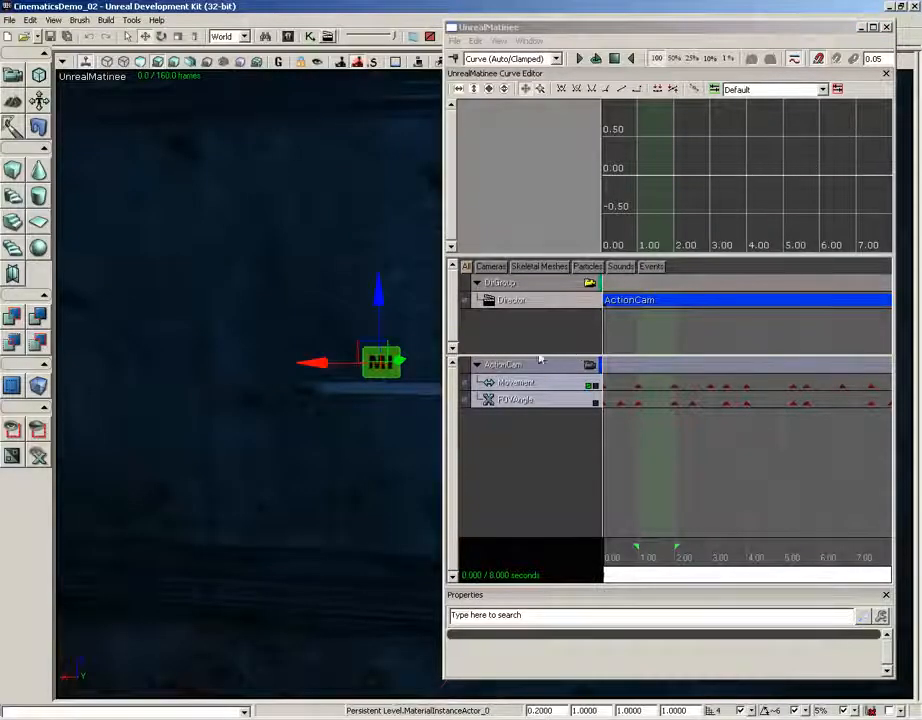
Add a new empty group named LightMaterial to the Matinee for the selected MaterialInstanceActor.
right_click(506, 403)
left_click(565, 450)
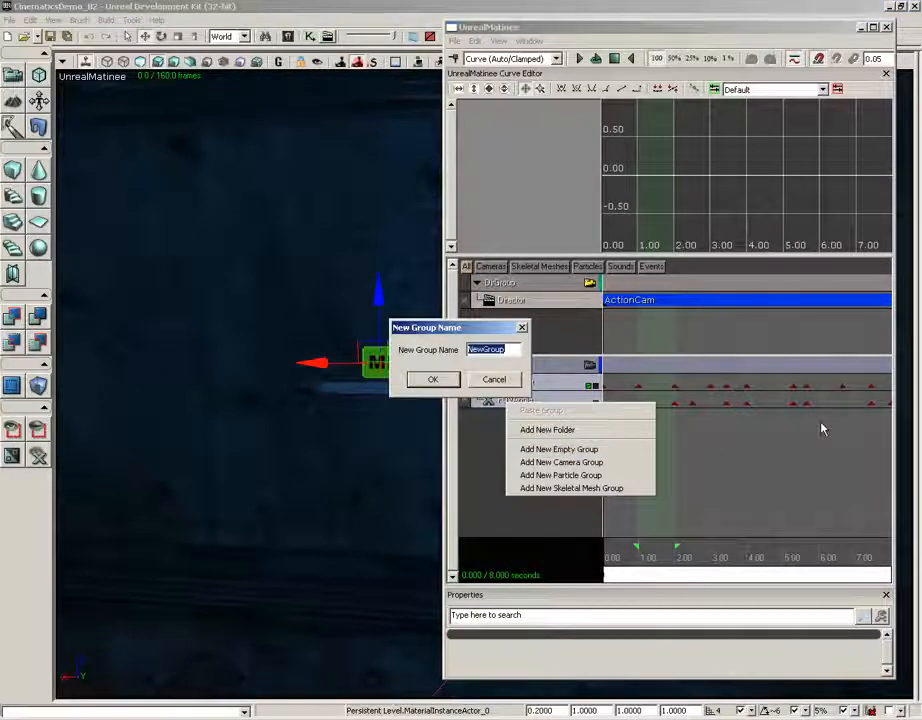
type("LightMat")
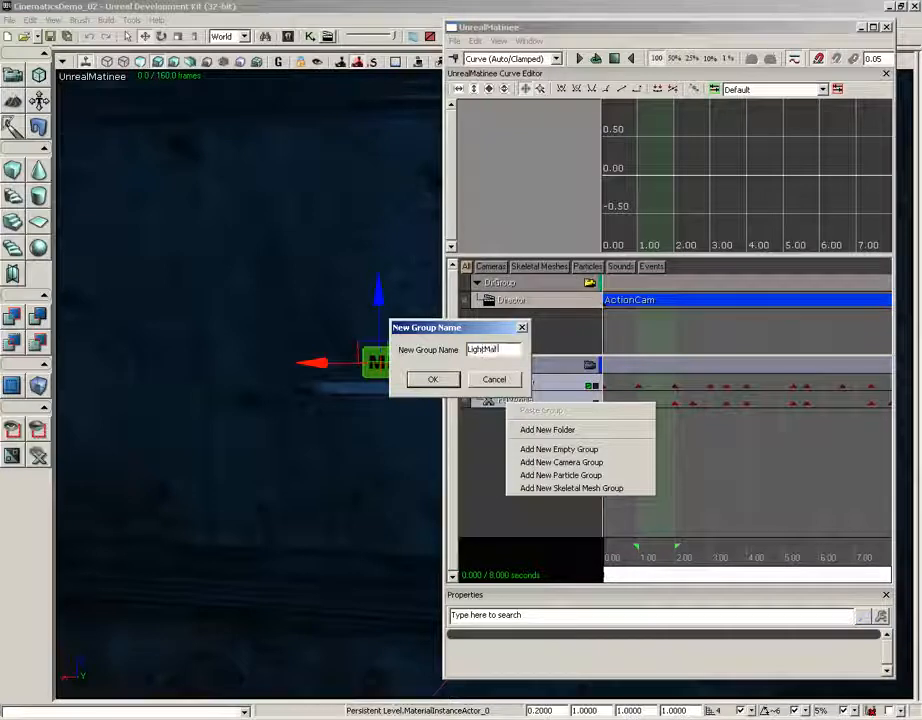
type("erial")
key("Return")
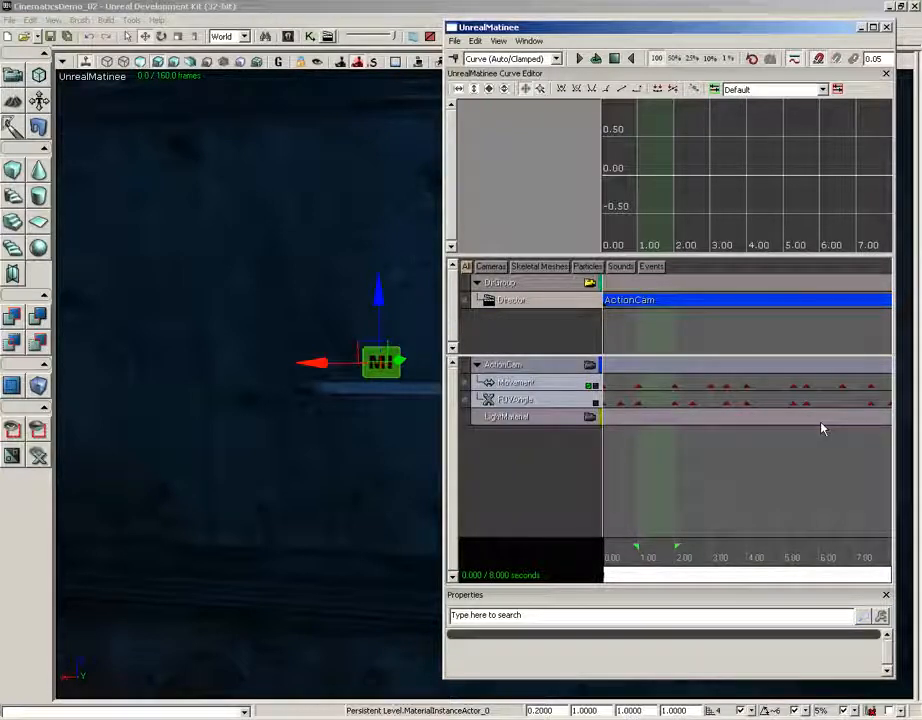
Reposition the MaterialInstanceActor and camera actor variables below the Matinee node in the level's Kismet so they no longer crowd it.
left_click(310, 37)
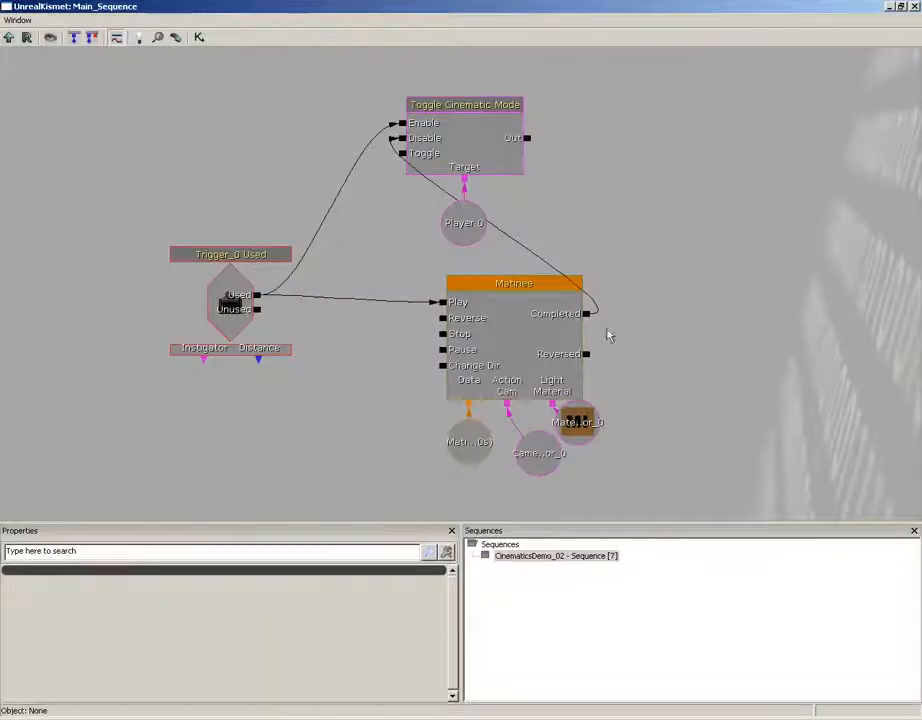
left_click(580, 424)
left_click_drag(580, 424, 598, 461, "ctrl")
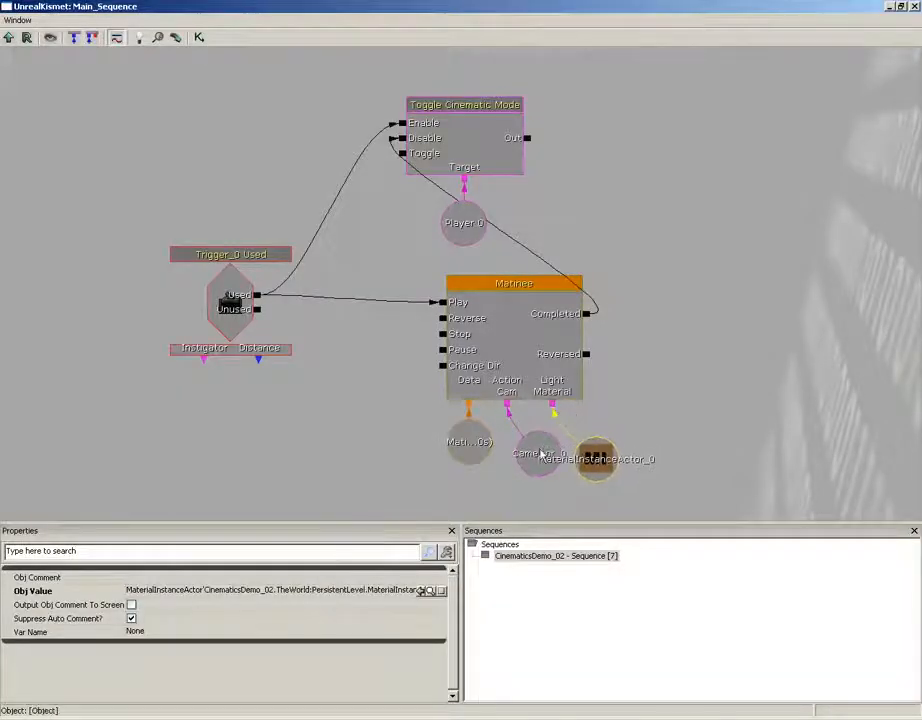
left_click_drag(541, 454, 527, 465, "ctrl")
left_click(591, 478)
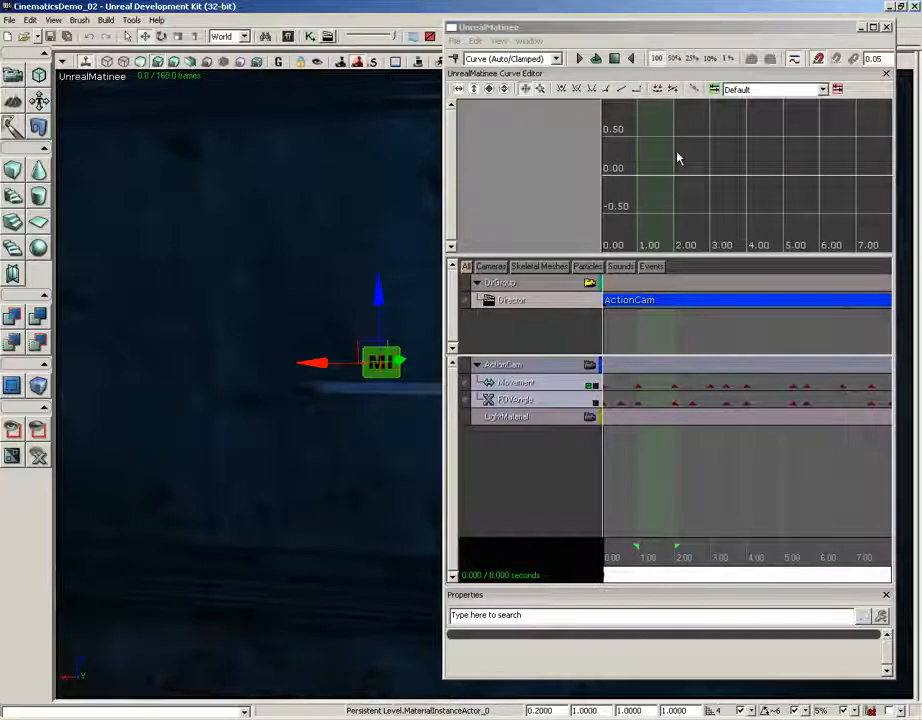
Add a Vector Material Param track to the LightMaterial group in Matinee.
left_click(531, 418)
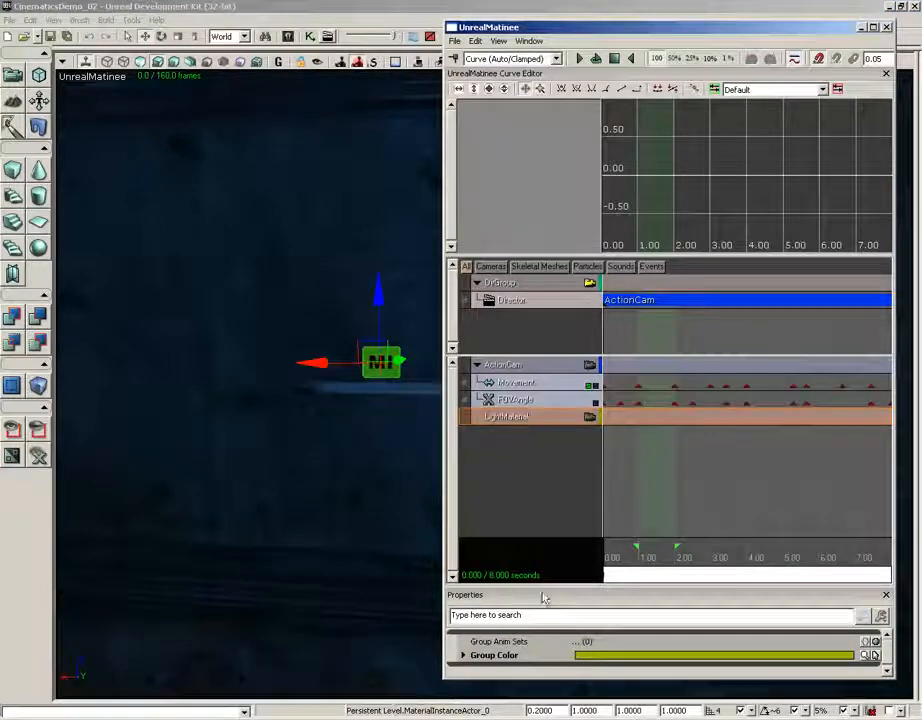
right_click(516, 418)
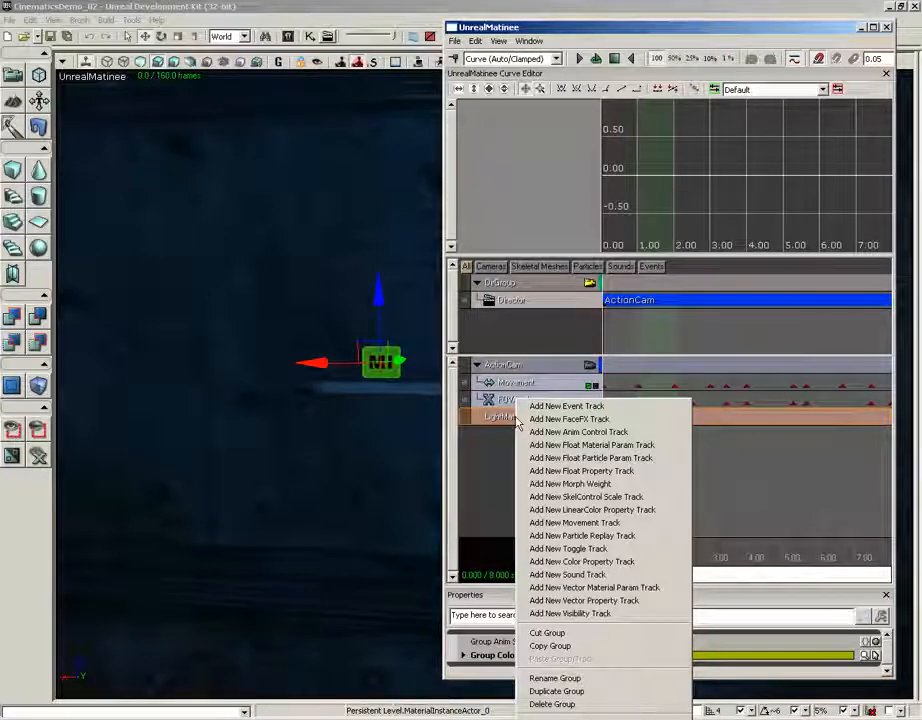
left_click(601, 593)
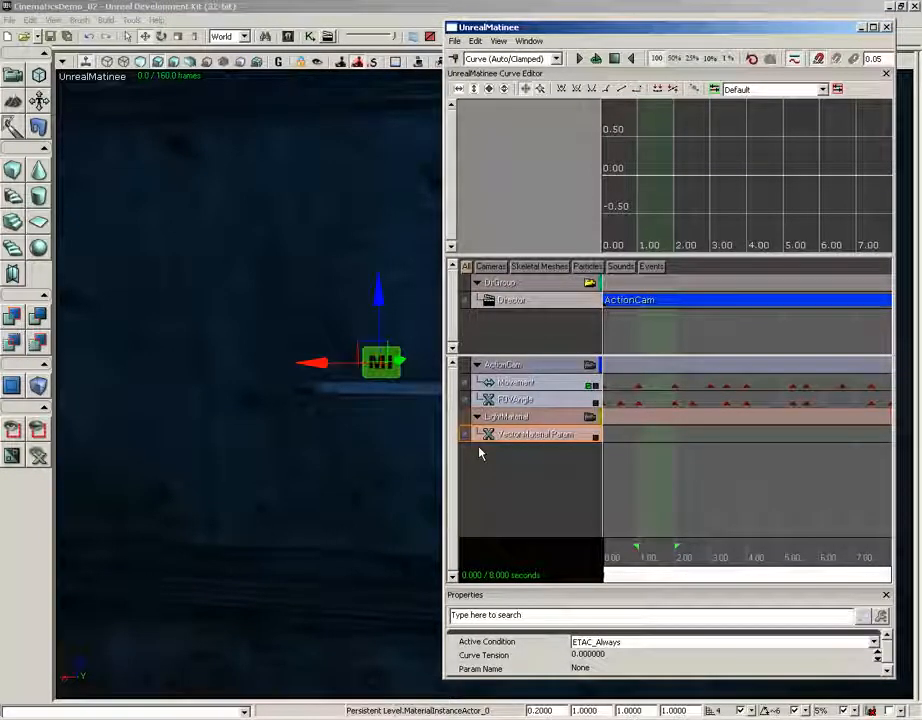
Assign the FluorescentLight_INST material instance from KismetDemoAssets as the Mat Inst of the MaterialInstanceActor above the light.
left_click(393, 376)
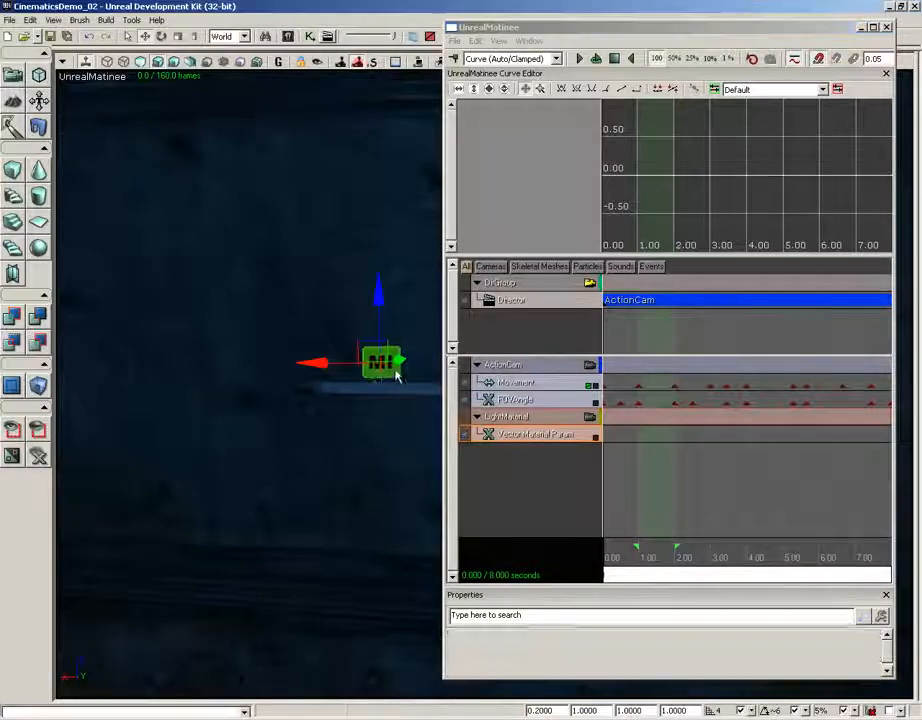
left_click(386, 385)
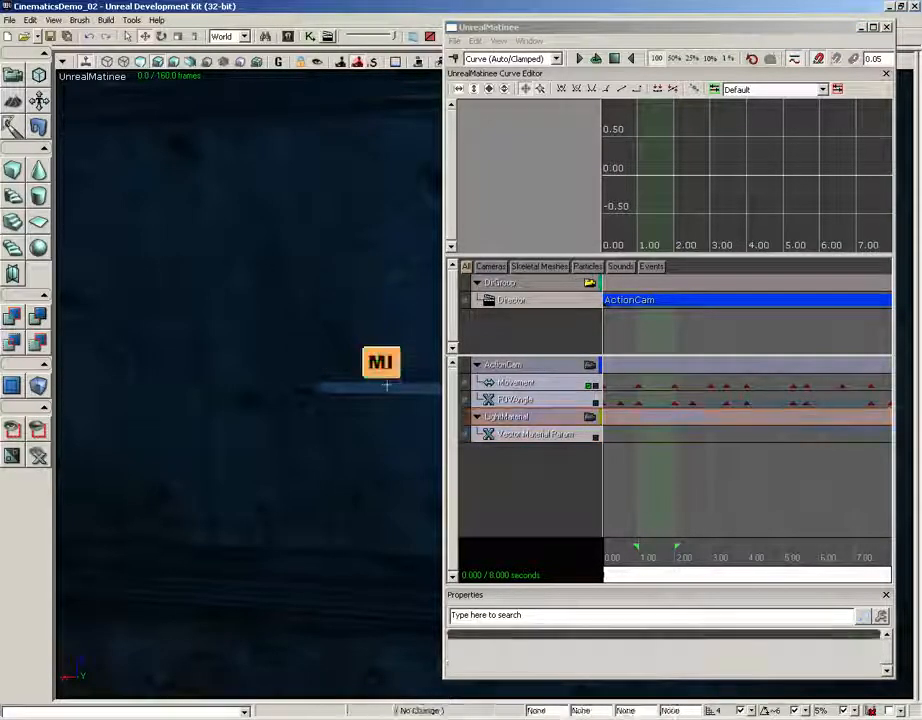
left_click(376, 387)
left_click_drag(244, 300, 243, 266)
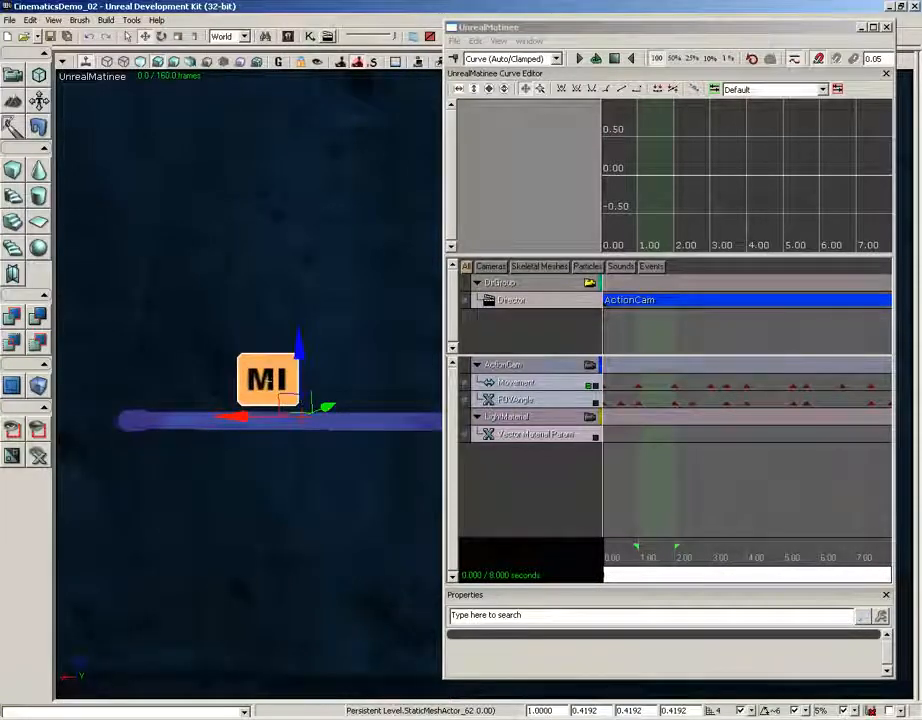
left_click(268, 380)
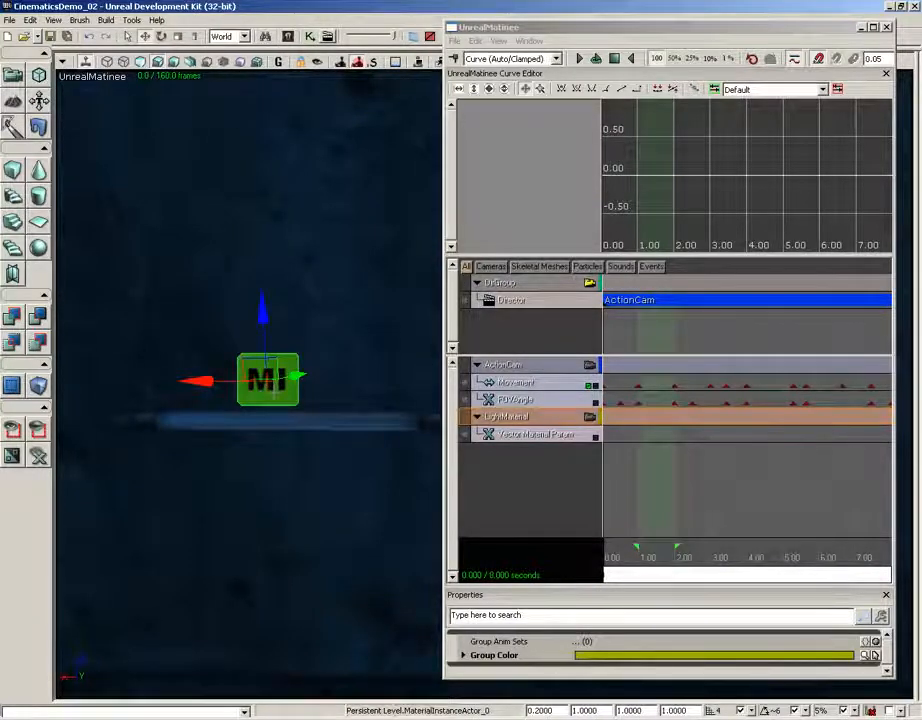
key("F4")
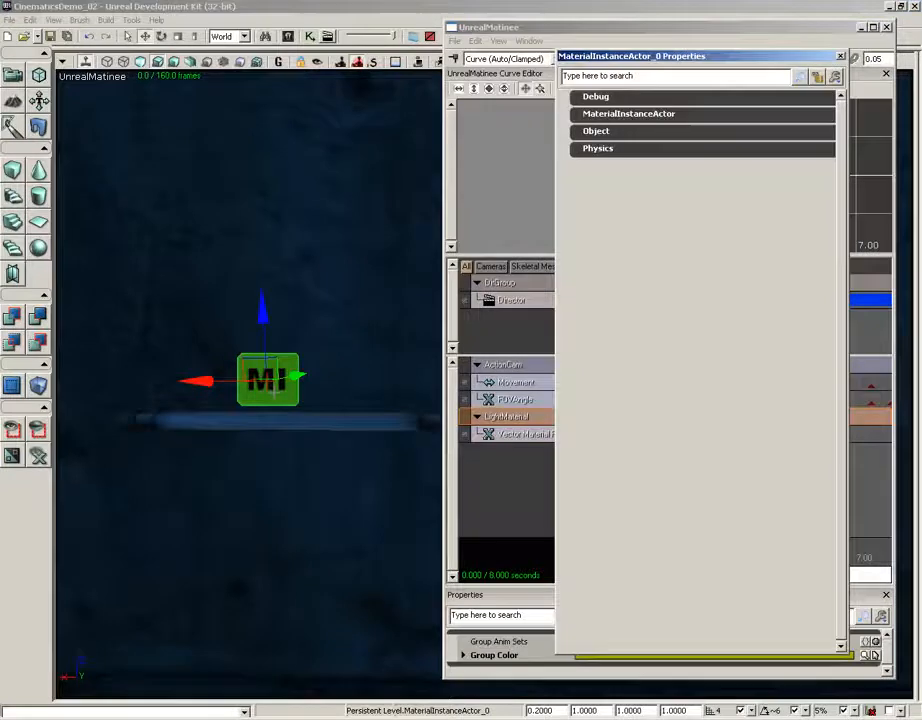
left_click(619, 116)
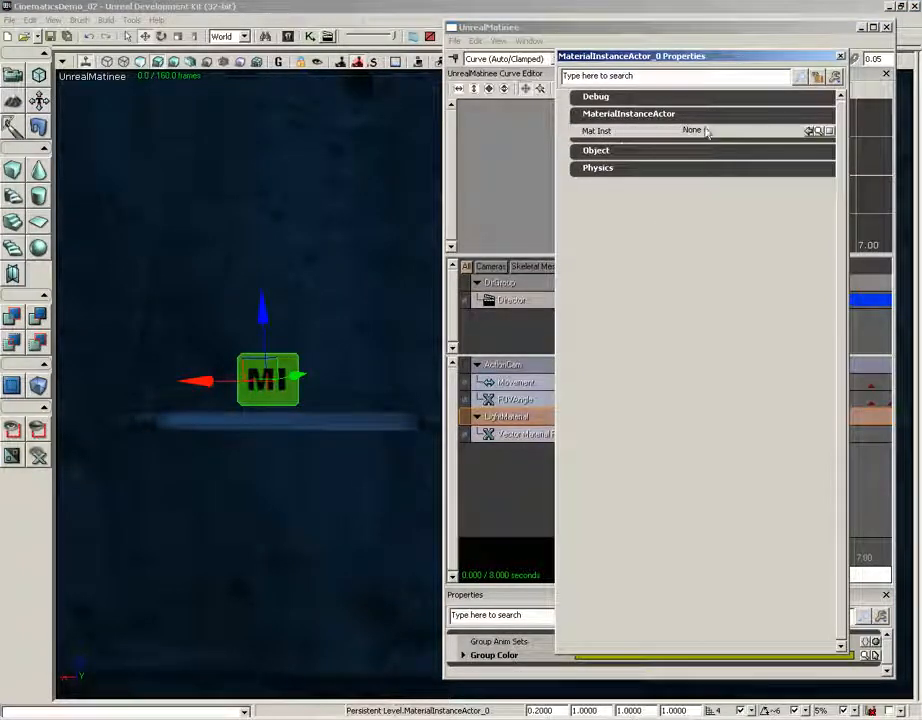
left_click(288, 37)
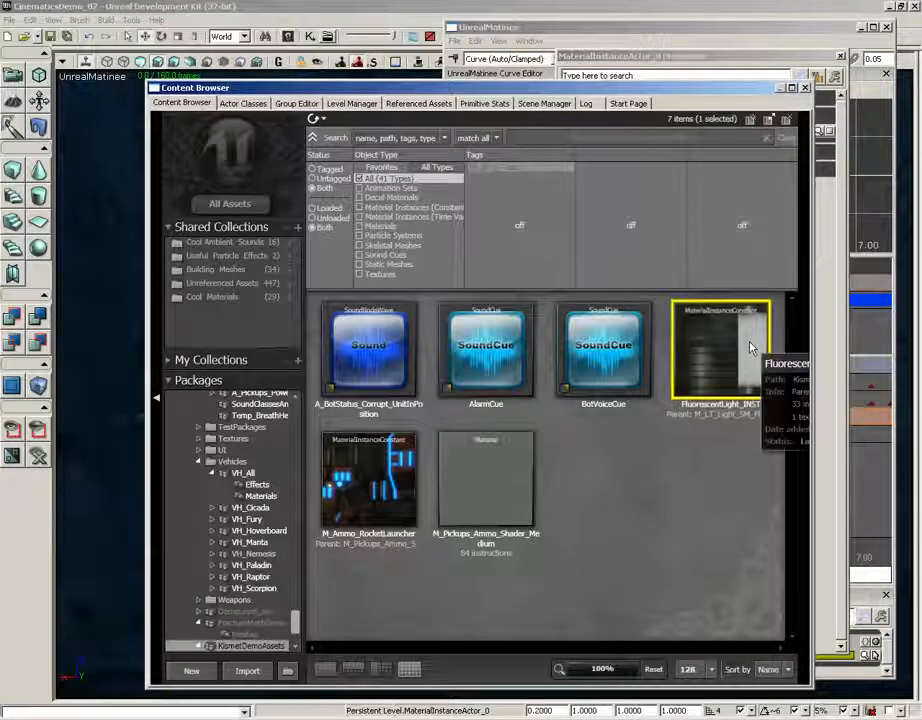
left_click(805, 87)
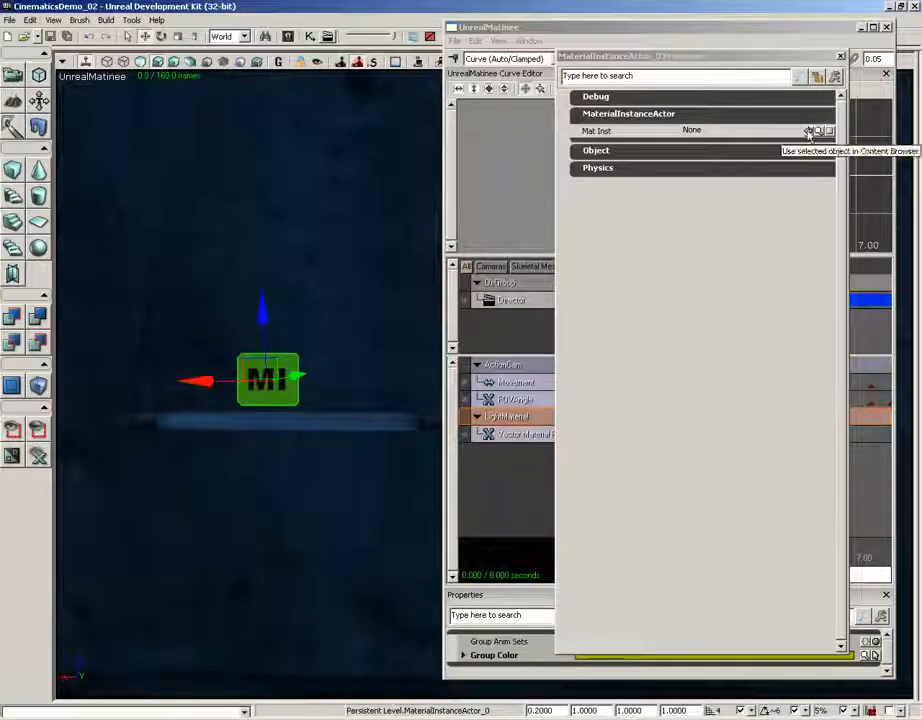
left_click(809, 131)
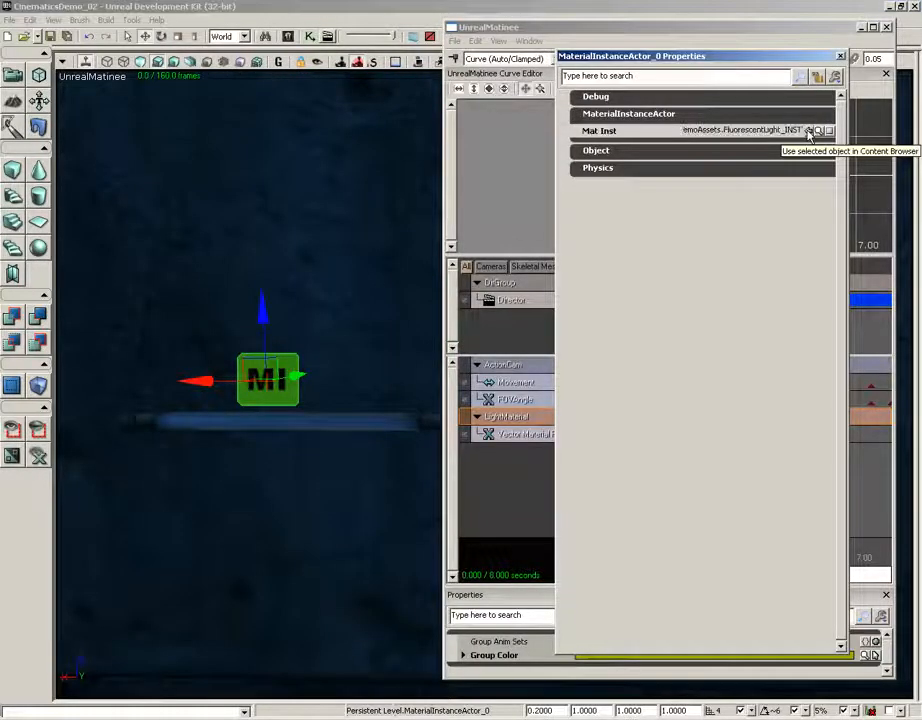
left_click(840, 57)
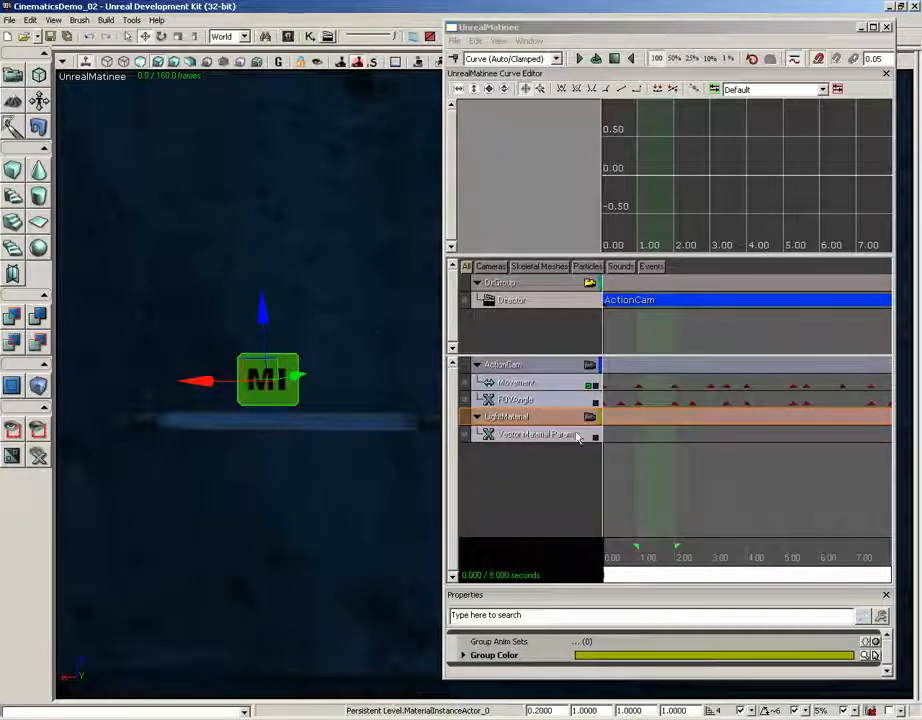
Preview the shot through the ActionCam group up to about 1.76 seconds and restore the multi-viewport layout.
left_click(540, 436)
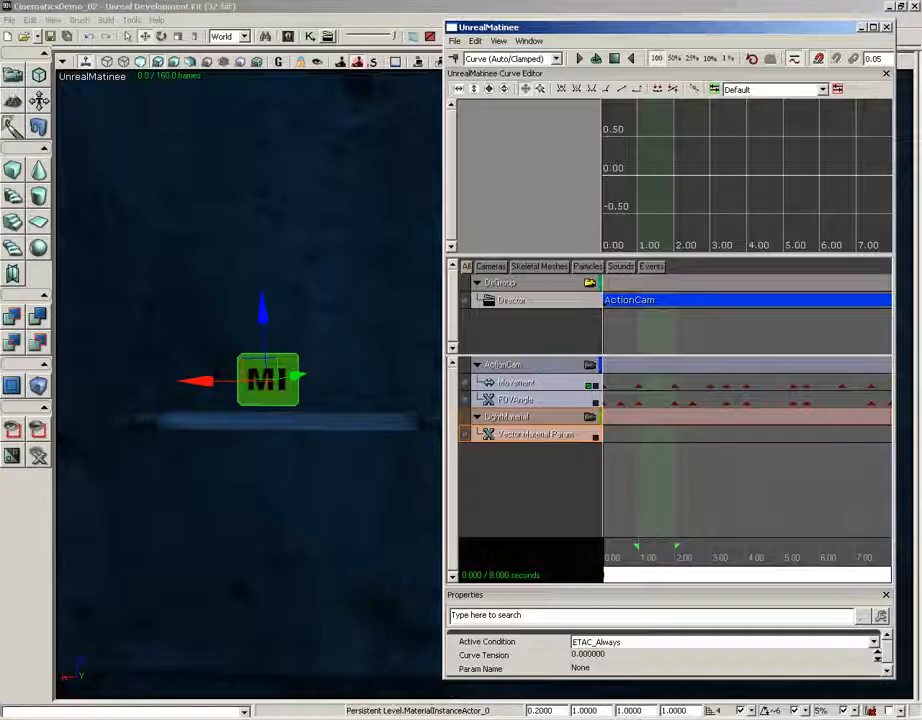
left_click_drag(636, 489, 656, 489)
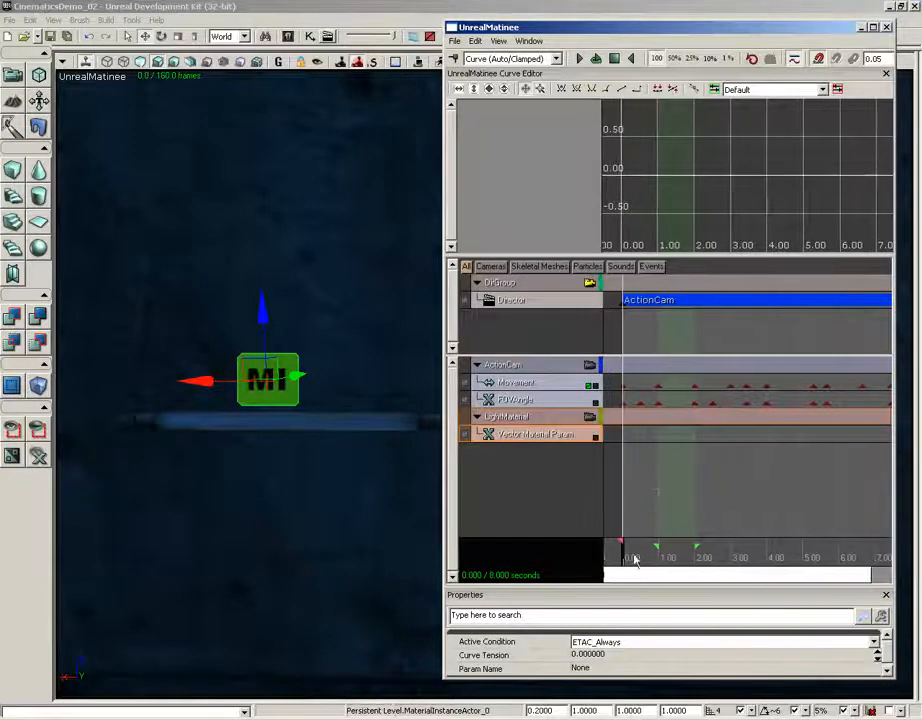
left_click(589, 365)
left_click_drag(628, 543, 687, 555)
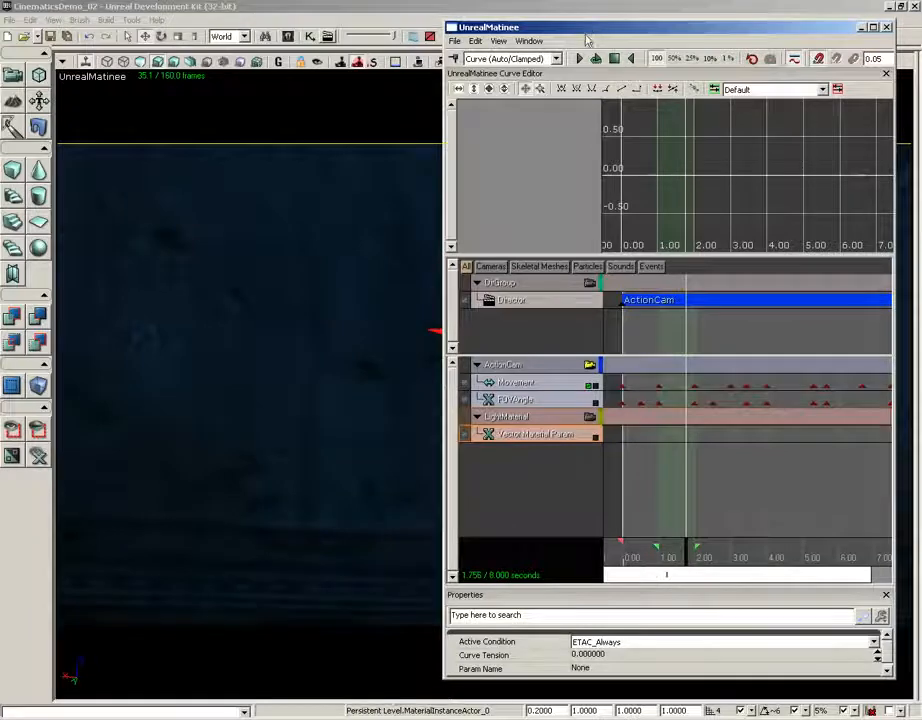
left_click_drag(584, 32, 680, 33)
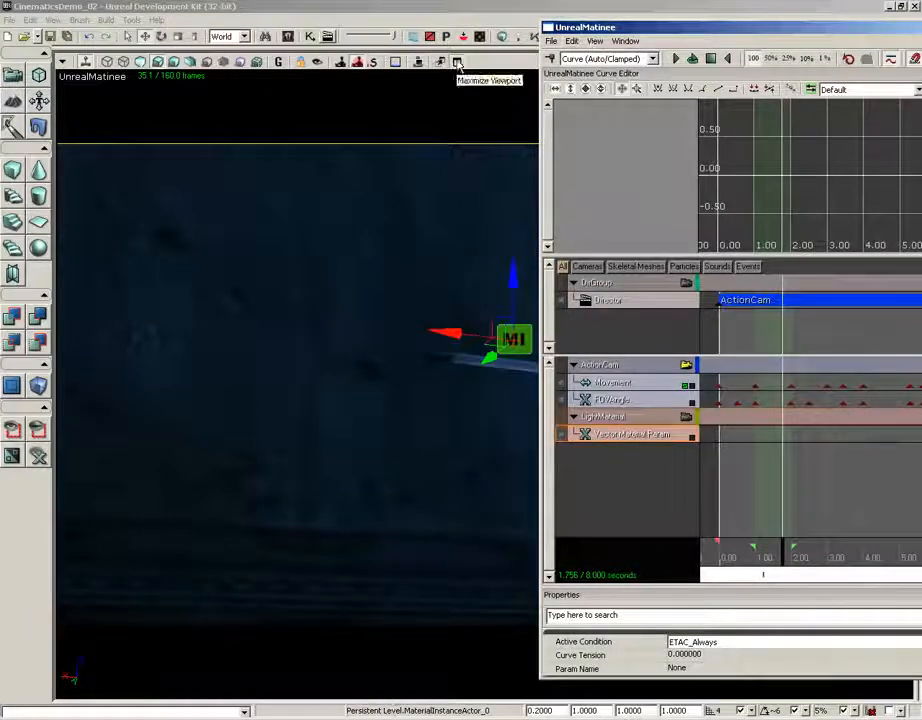
left_click(457, 61)
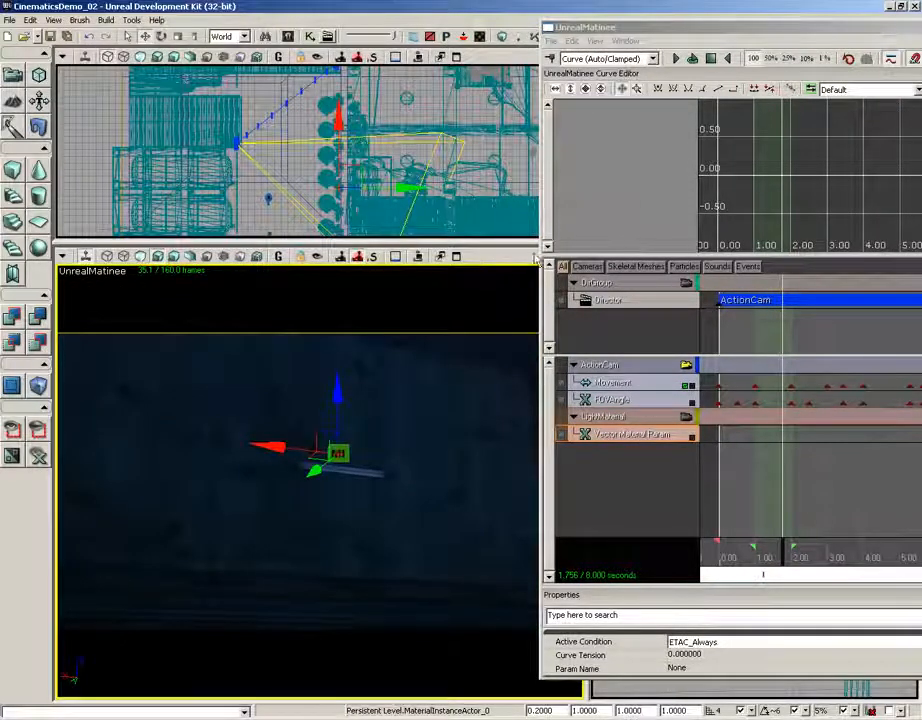
Add a key at 1.00 second on the LightMaterial group's Vector Material Param track.
mouse_move(779, 557)
left_mouse_down()
mouse_move(747, 545)
mouse_move(757, 555)
mouse_move(790, 553)
mouse_move(768, 555)
left_mouse_up()
scroll(785, 545, "up", 5)
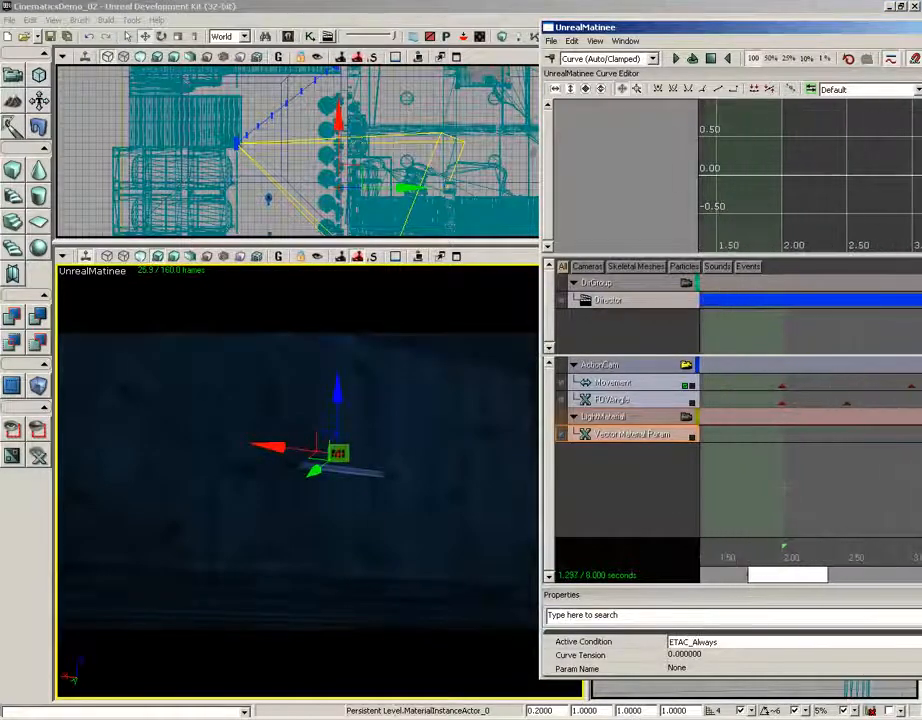
left_click_drag(657, 28, 407, 28)
left_click_drag(565, 472, 610, 472)
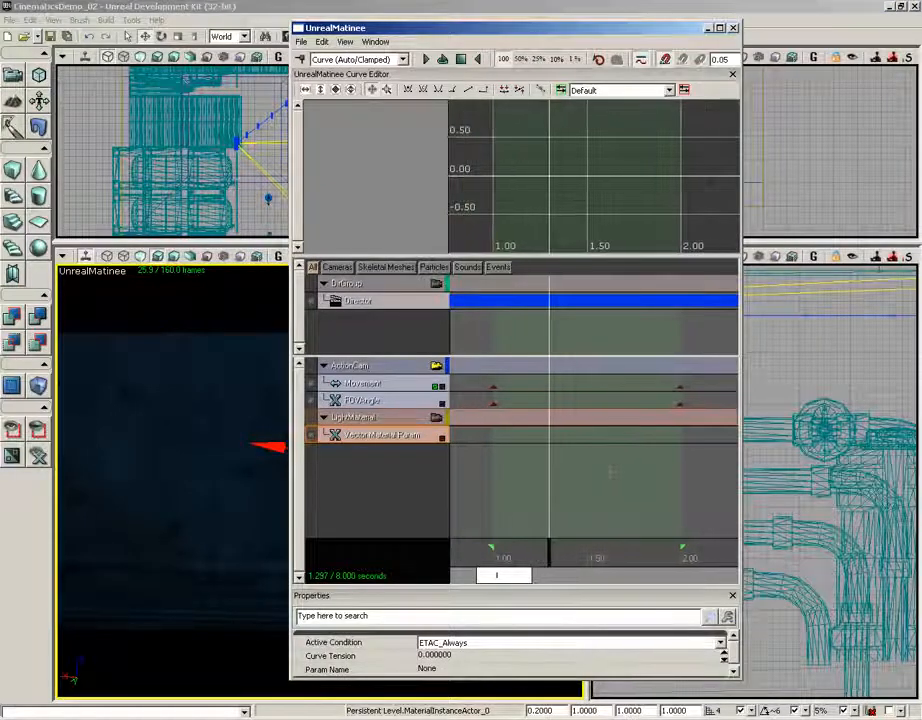
scroll(610, 472, "up", 1)
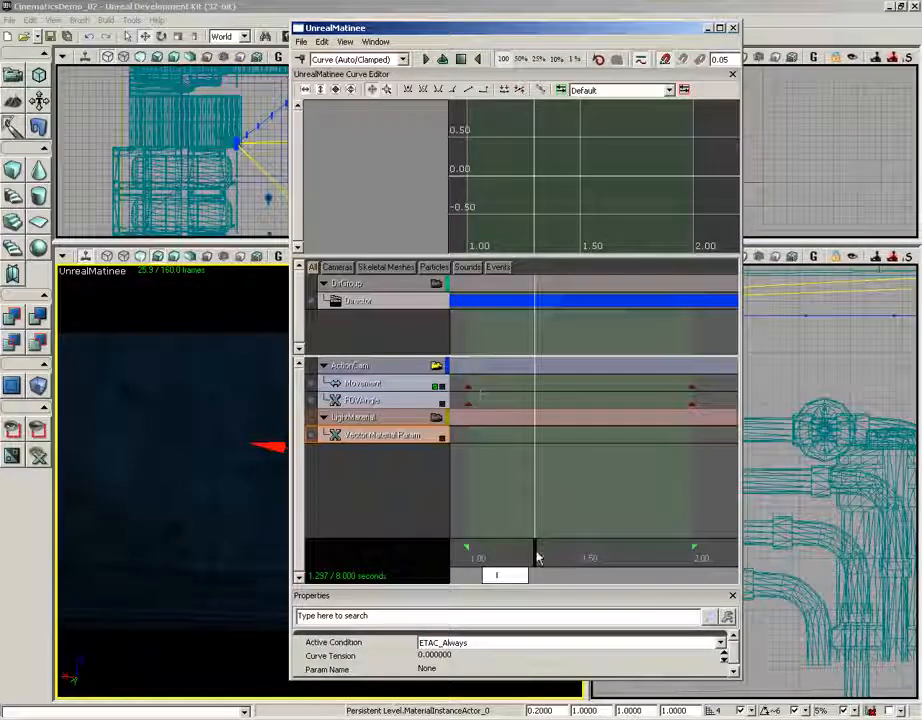
left_click_drag(537, 551, 468, 553)
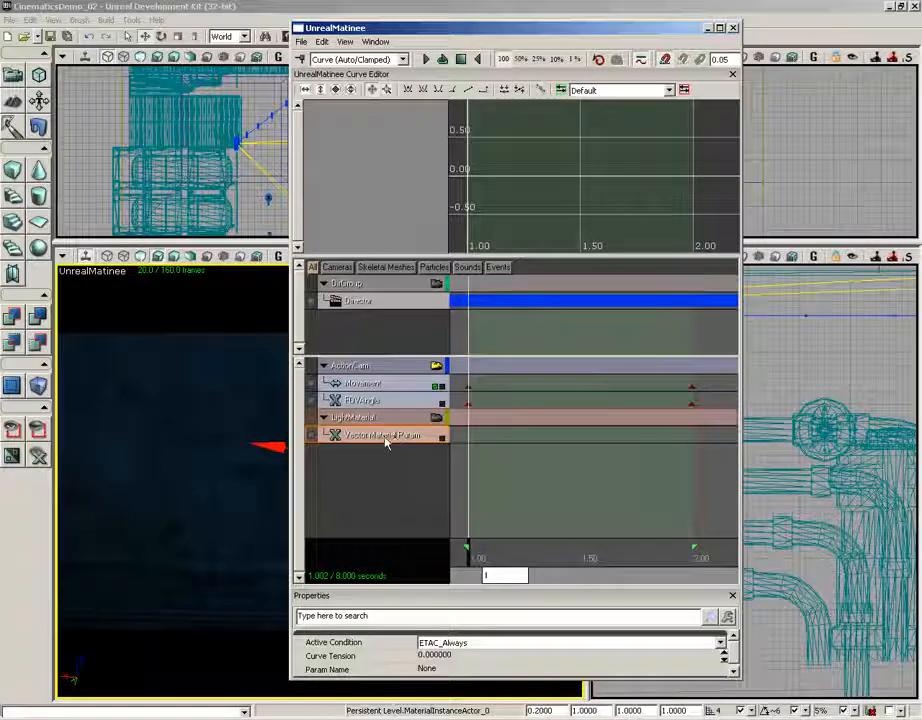
key("Return")
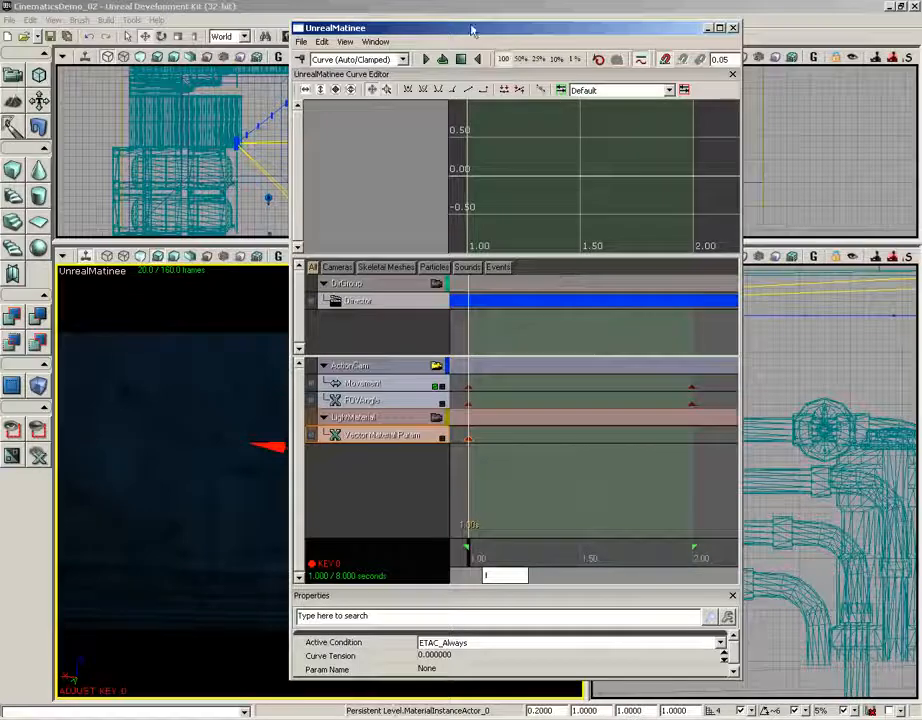
Add a second key at 1.15 seconds on the Vector Material Param track.
left_click_drag(469, 27, 582, 16)
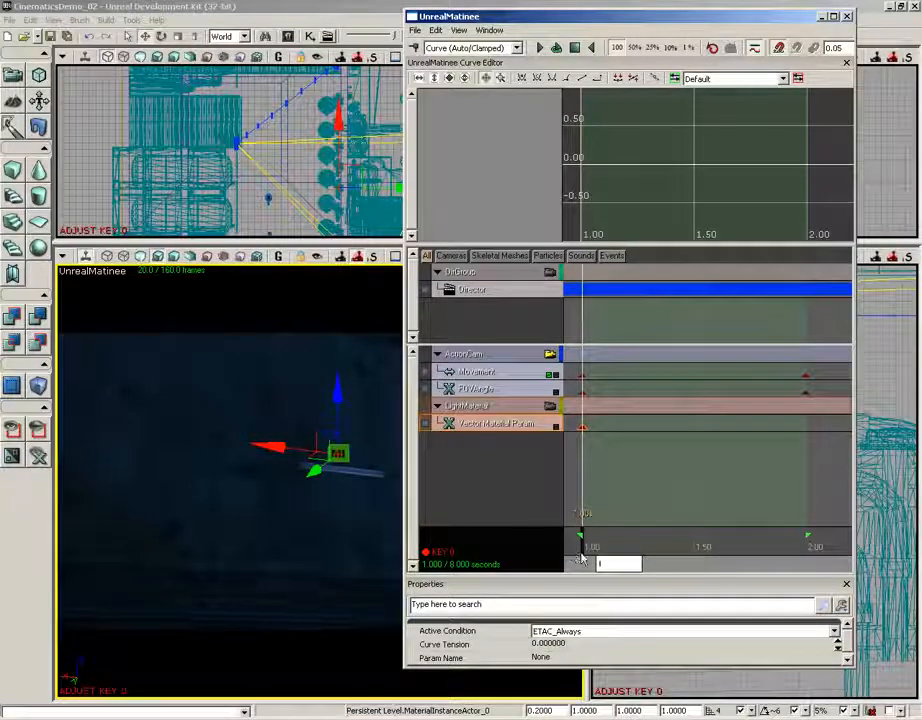
left_click_drag(583, 549, 617, 551)
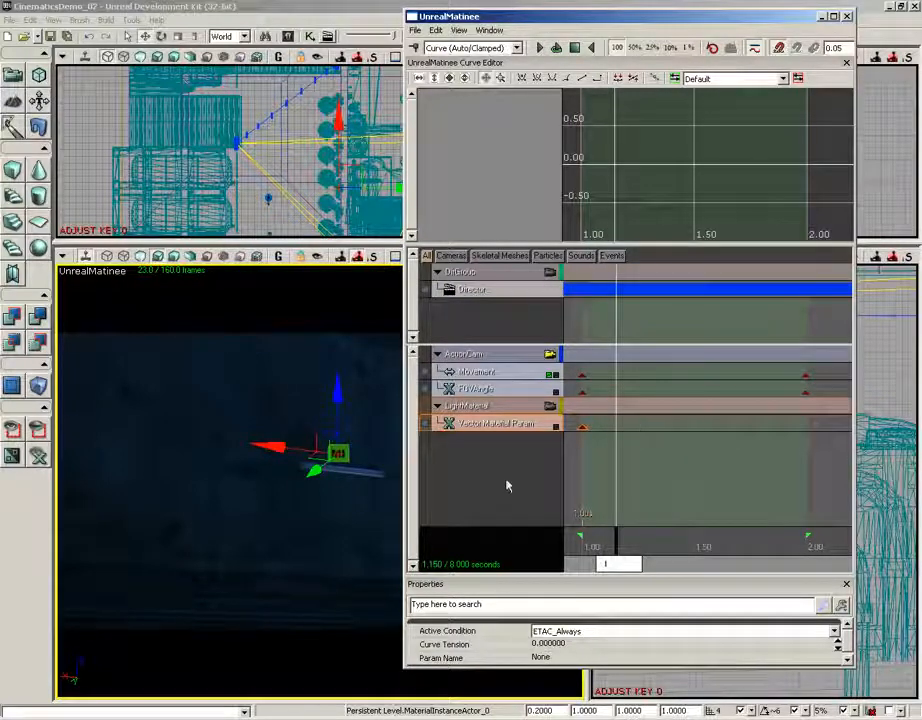
key("Return")
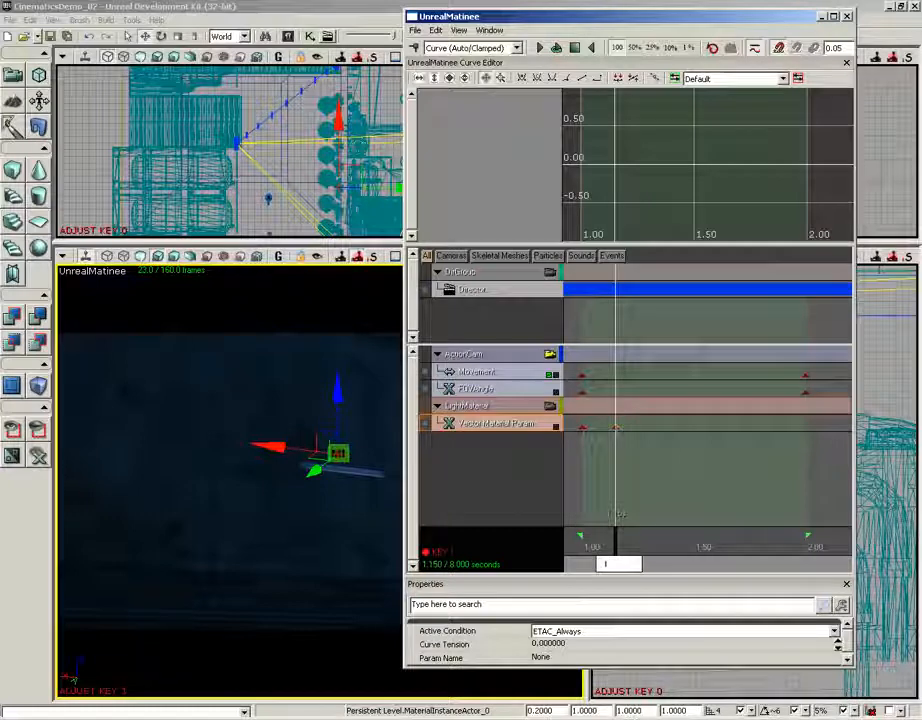
right_click(615, 427)
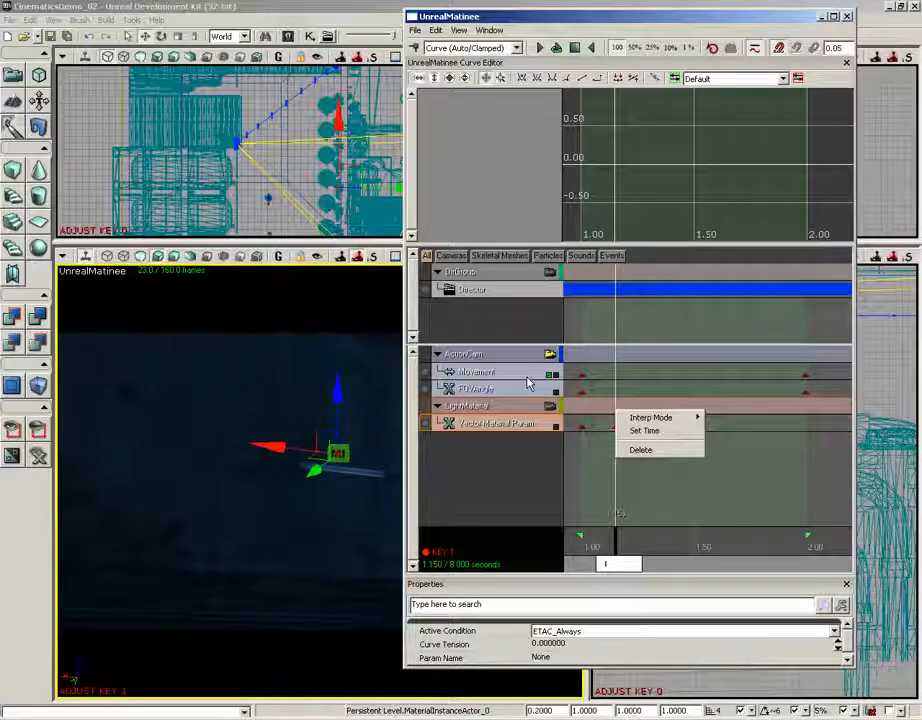
left_click(465, 428)
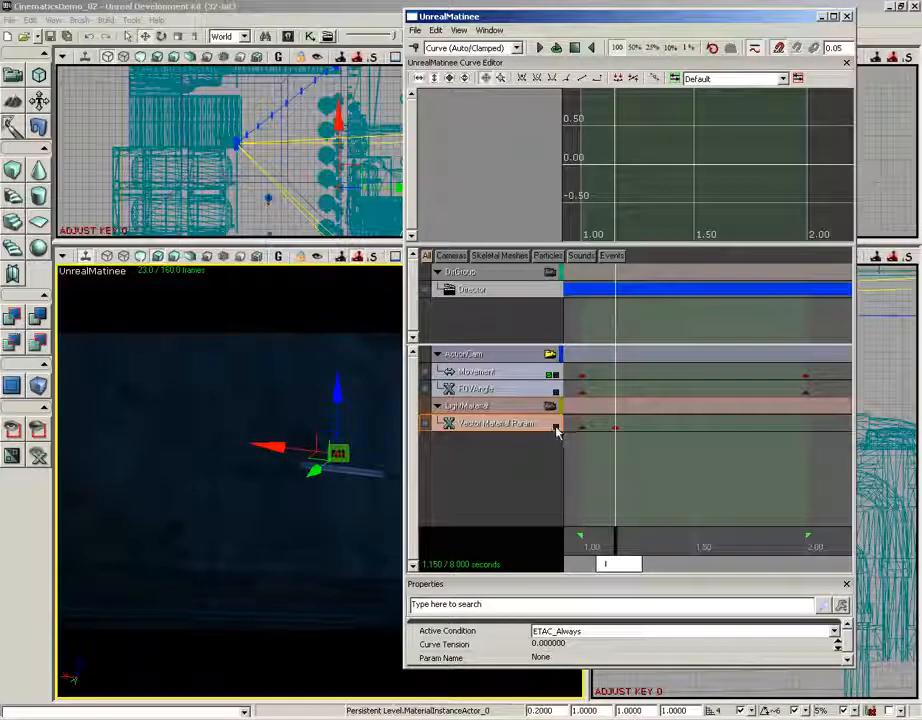
Show the Vector Material Param track in the Curve Editor and focus on its key at 1.15 seconds.
left_click(557, 428)
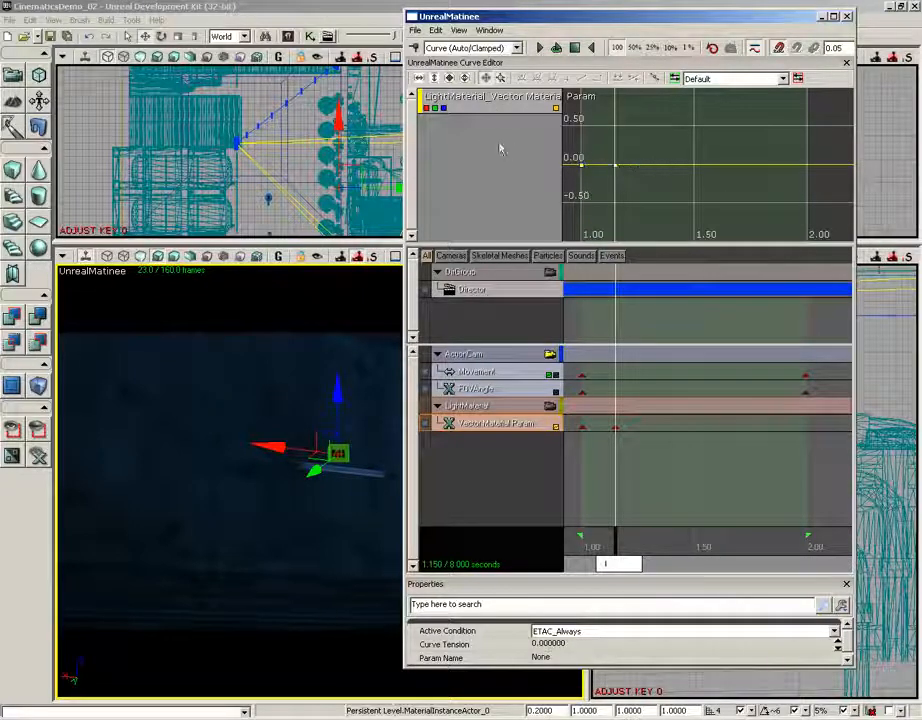
scroll(617, 170, "up", 5)
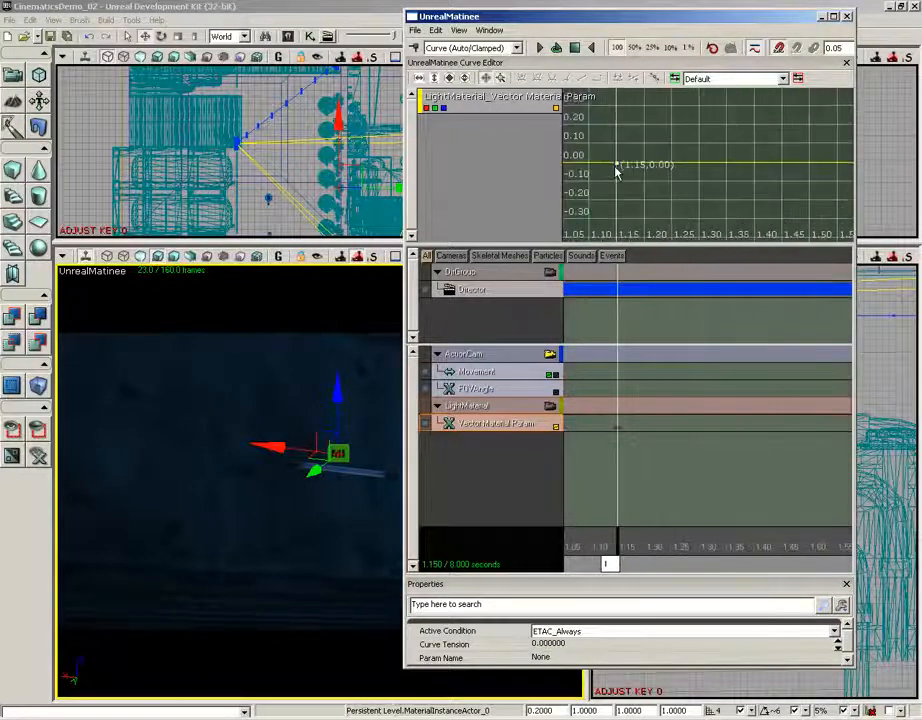
scroll(657, 184, "up", 4)
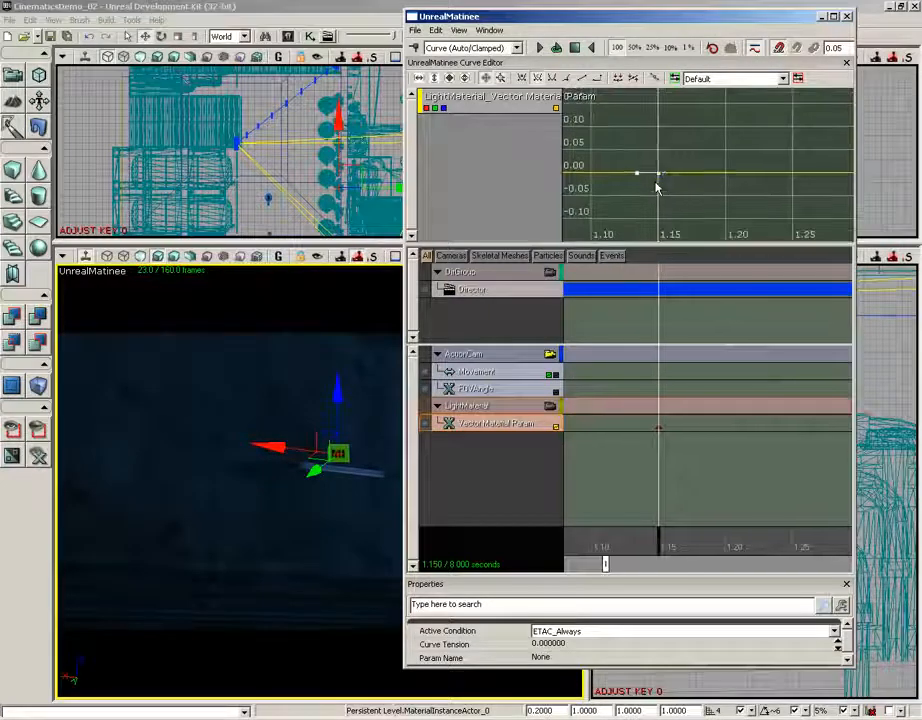
scroll(657, 184, "down", 1)
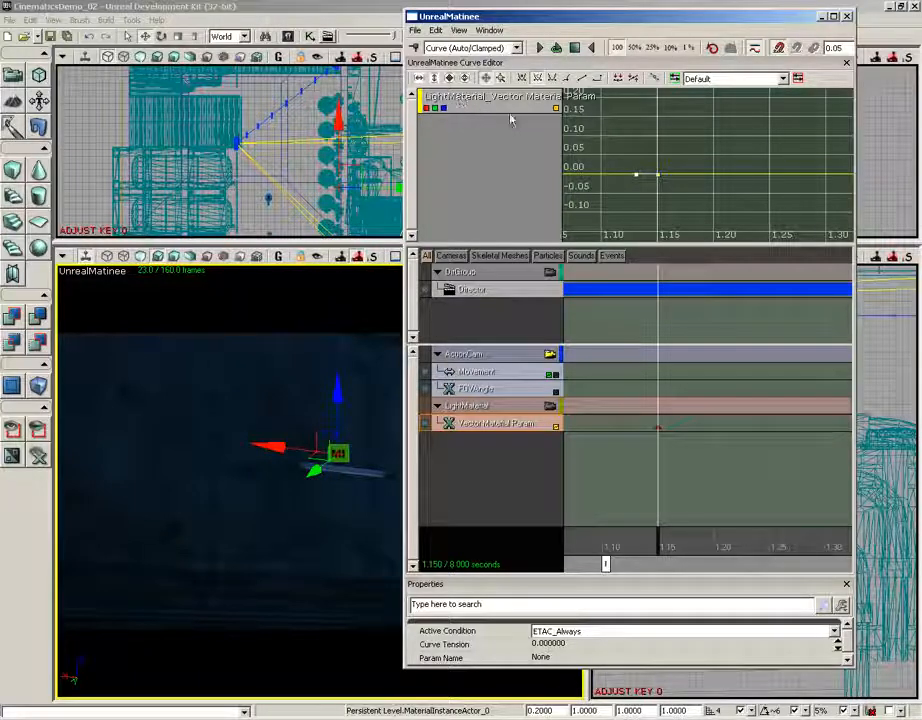
Isolate the red channel of the Vector Material Param curve and set its key at 1.15 seconds to a value of 1.15.
left_click(446, 119)
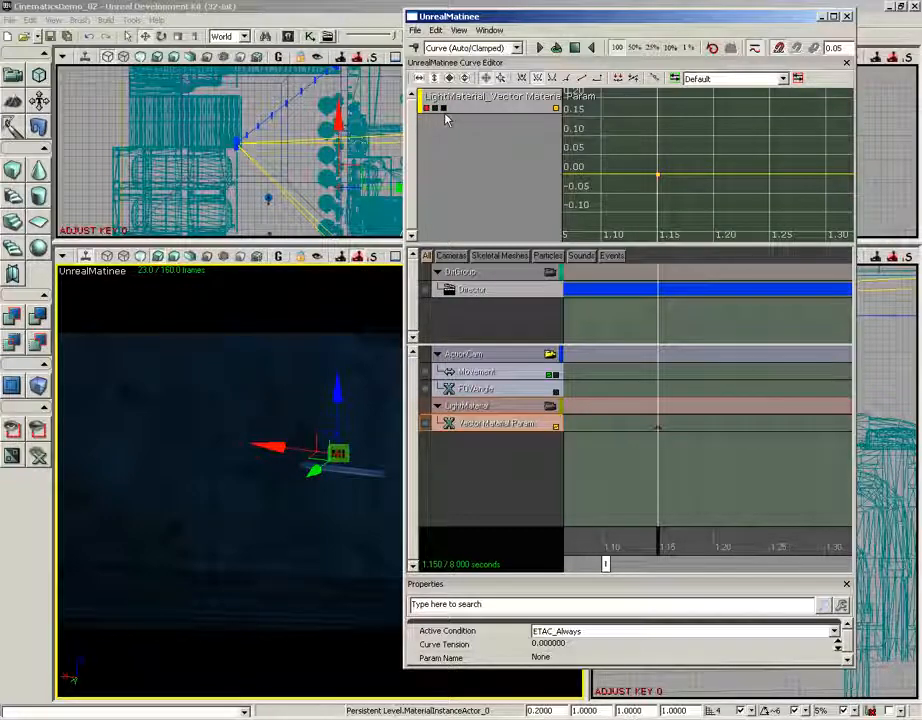
mouse_move(658, 177)
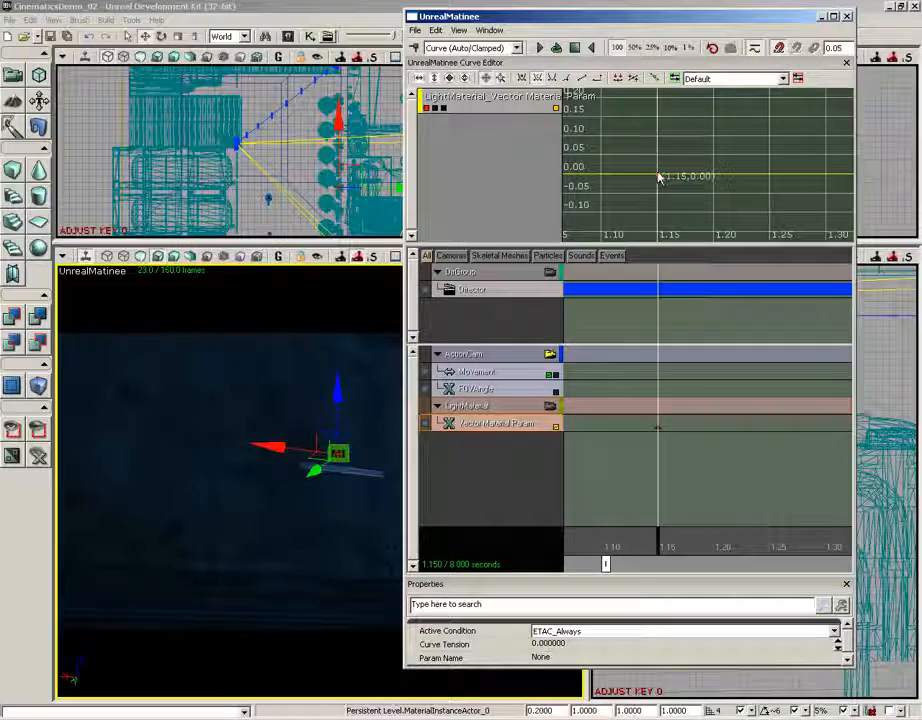
left_click(658, 177)
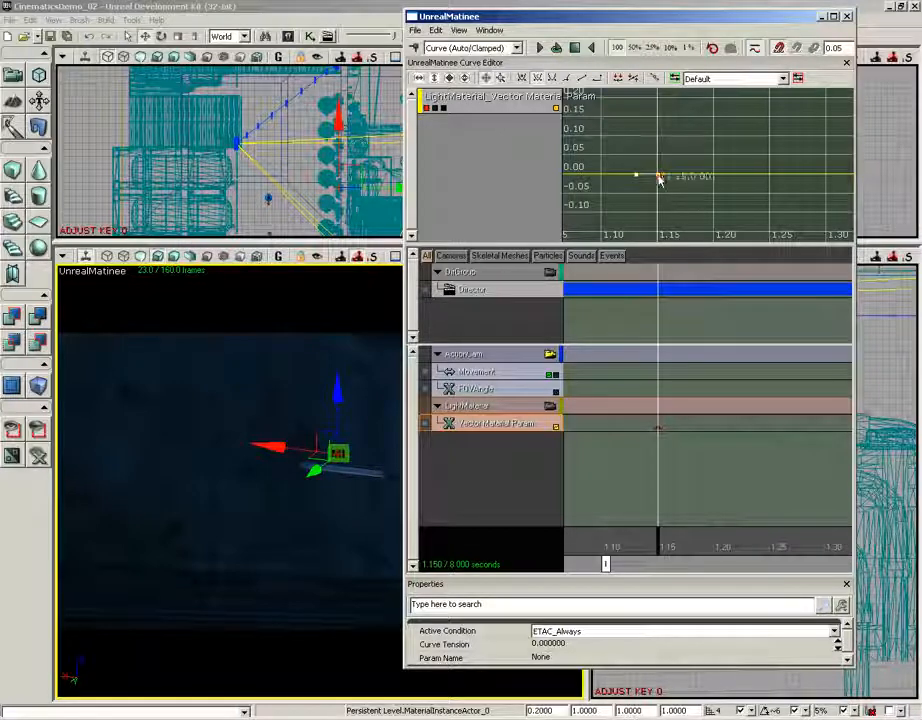
right_click(659, 178)
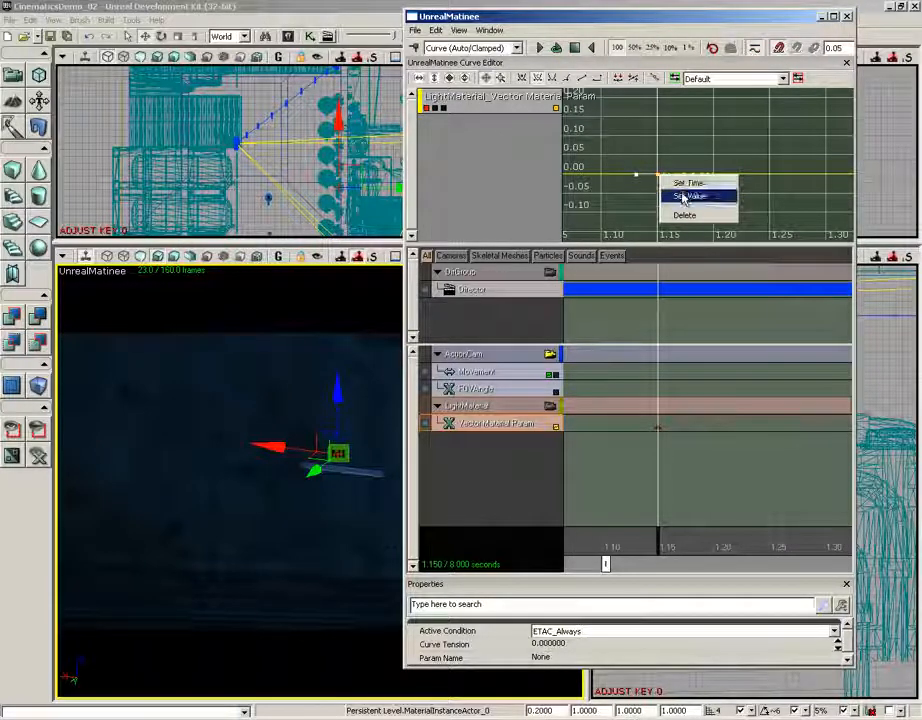
left_click(683, 197)
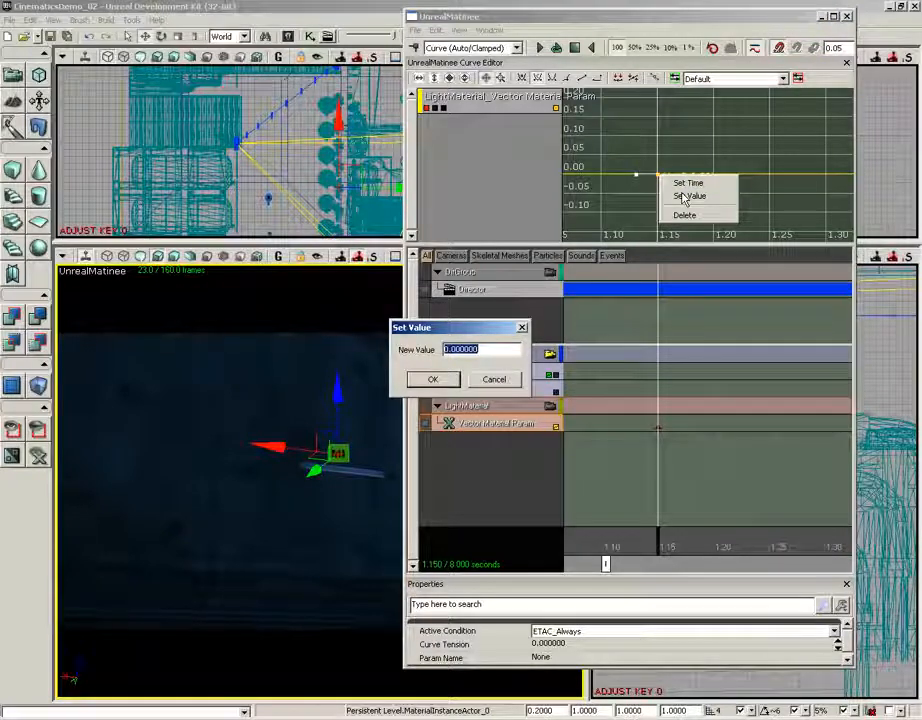
type("1.15")
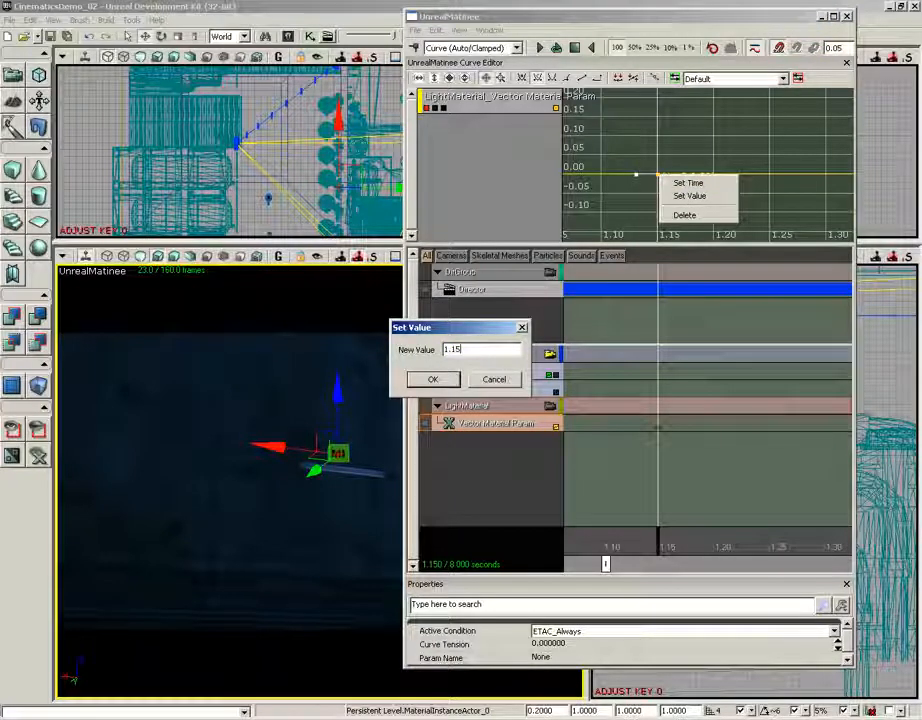
key("Return")
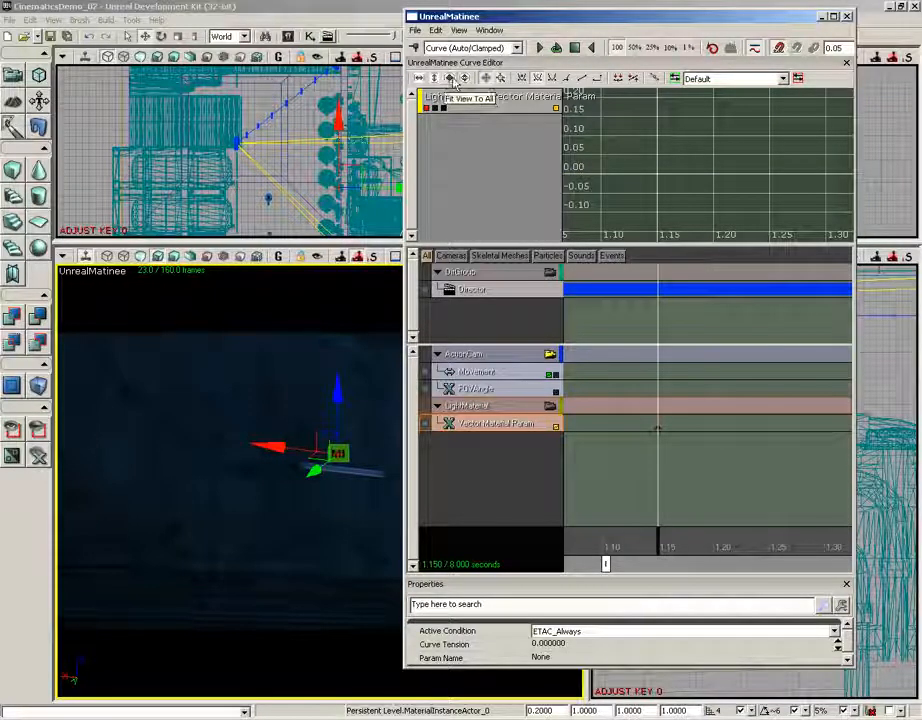
left_click(451, 78)
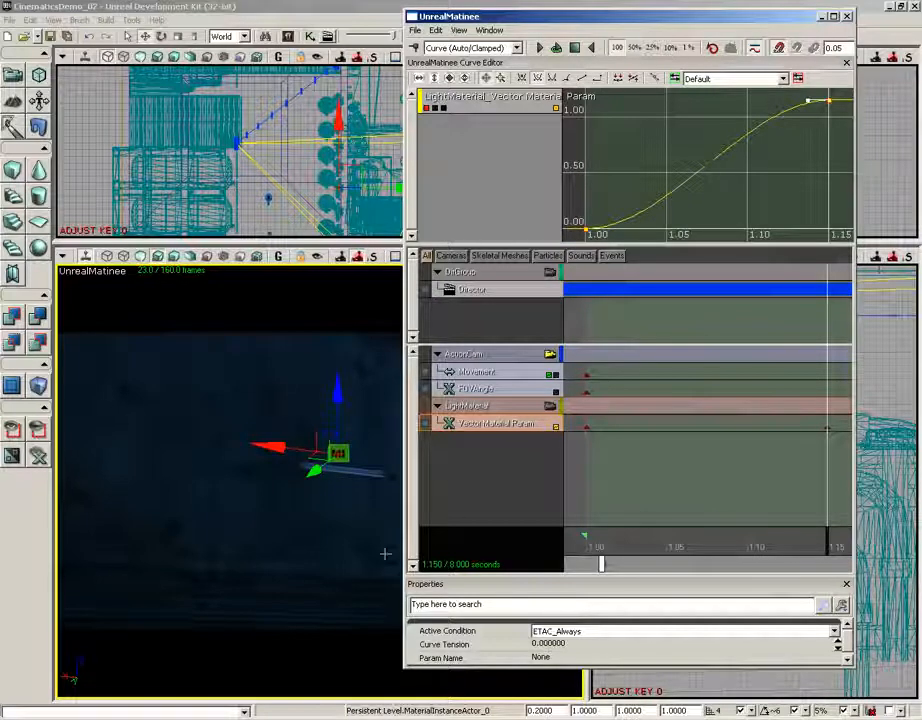
mouse_move(825, 541)
left_mouse_down()
mouse_move(685, 541)
mouse_move(814, 541)
left_mouse_up()
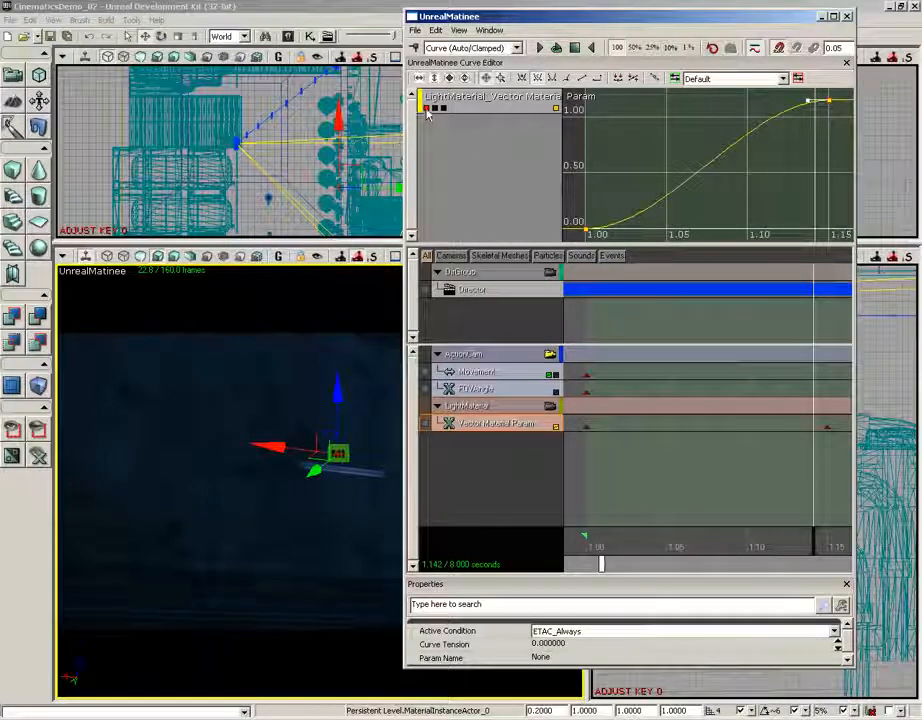
Show only the green channel and set its key at 1.15 seconds to a value of 2.13.
left_click(426, 108)
left_click(435, 108)
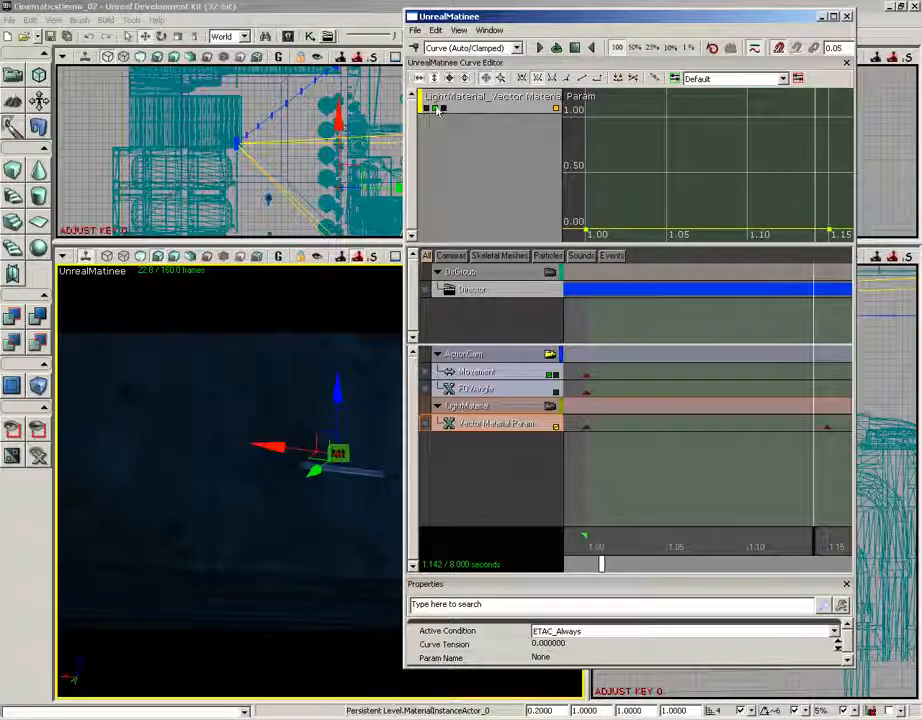
left_click(831, 231)
left_click_drag(850, 186, 685, 128)
right_click(719, 178)
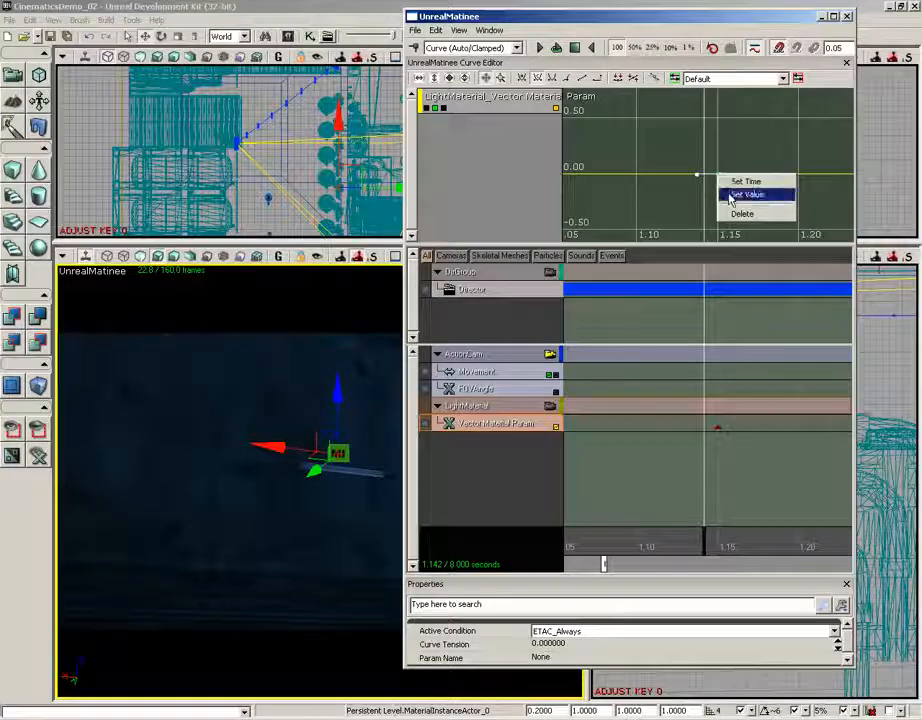
left_click(735, 194)
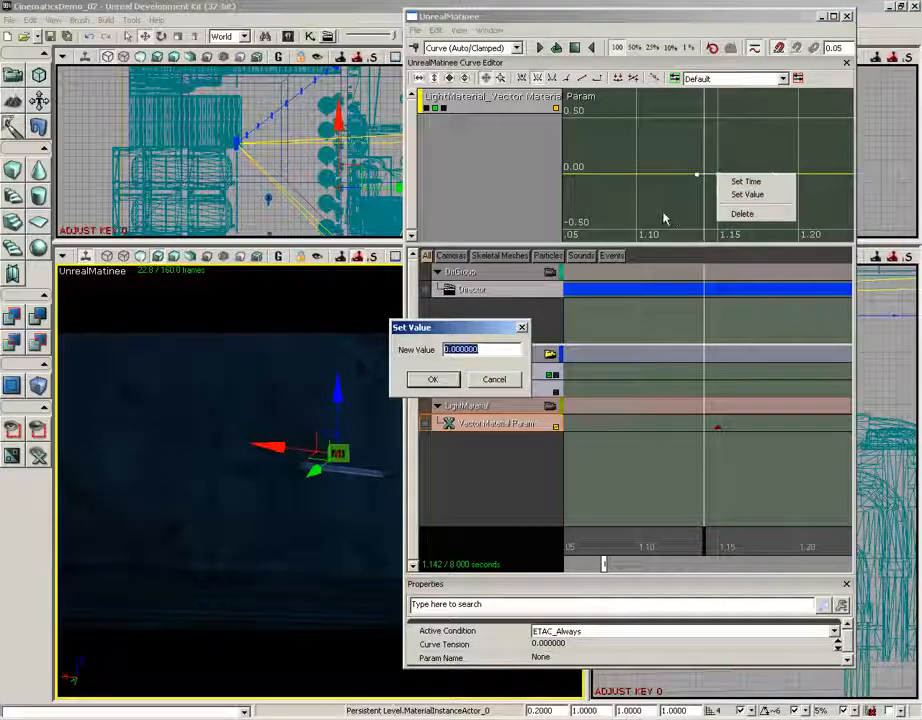
type("0.25")
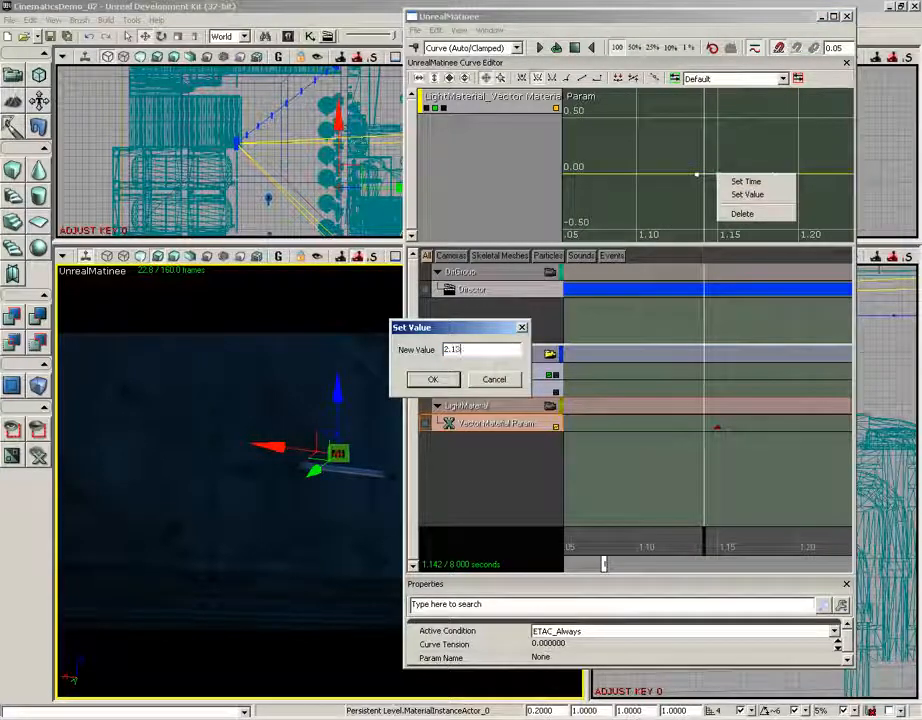
key("Return")
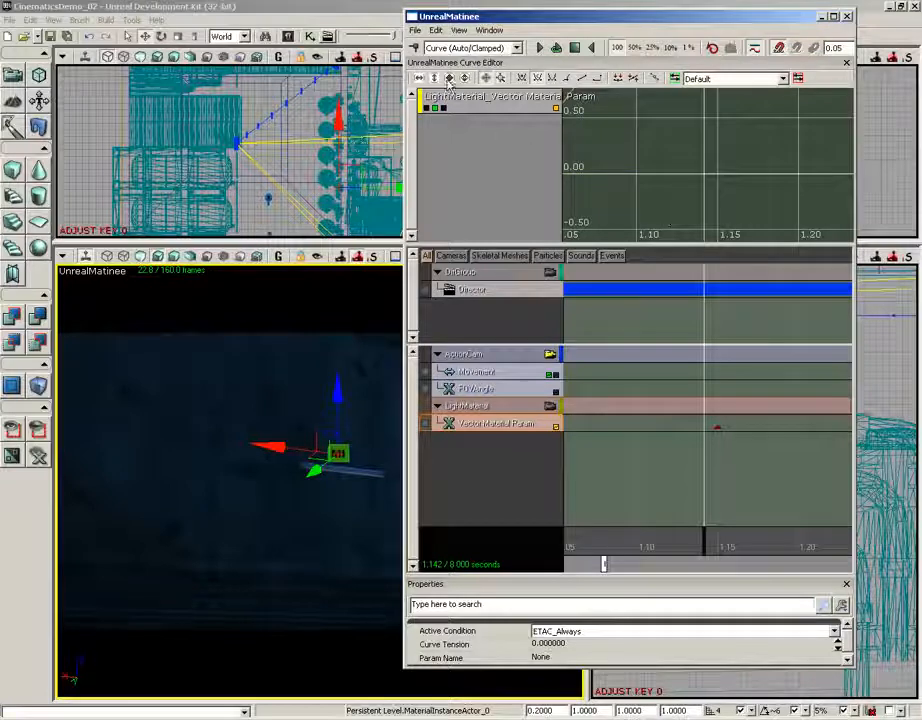
left_click(436, 82)
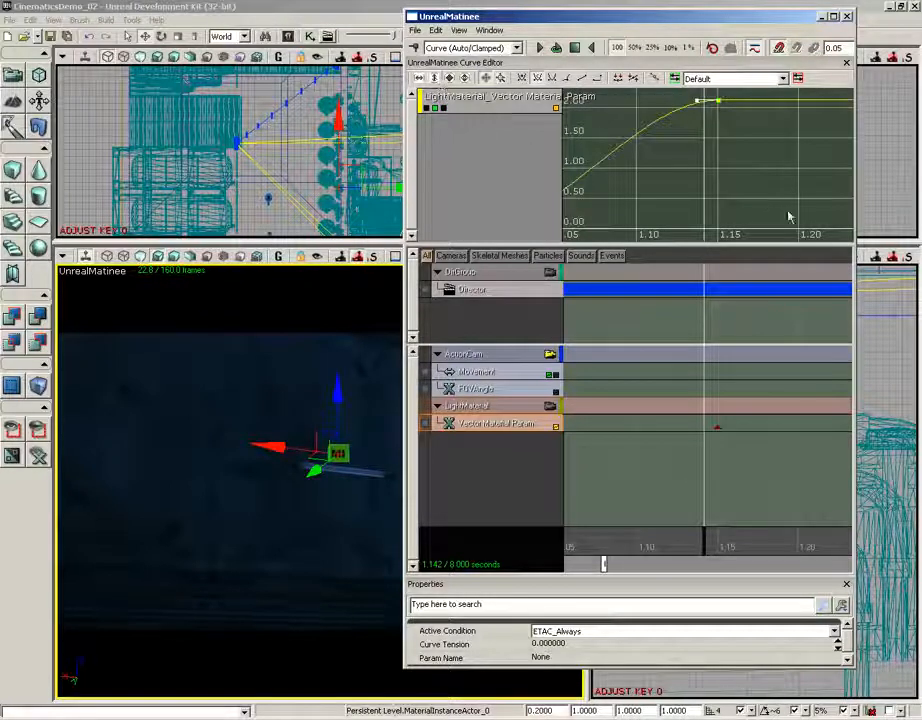
left_click_drag(684, 193, 756, 188)
scroll(743, 187, "down", 1)
scroll(743, 187, "down", 1)
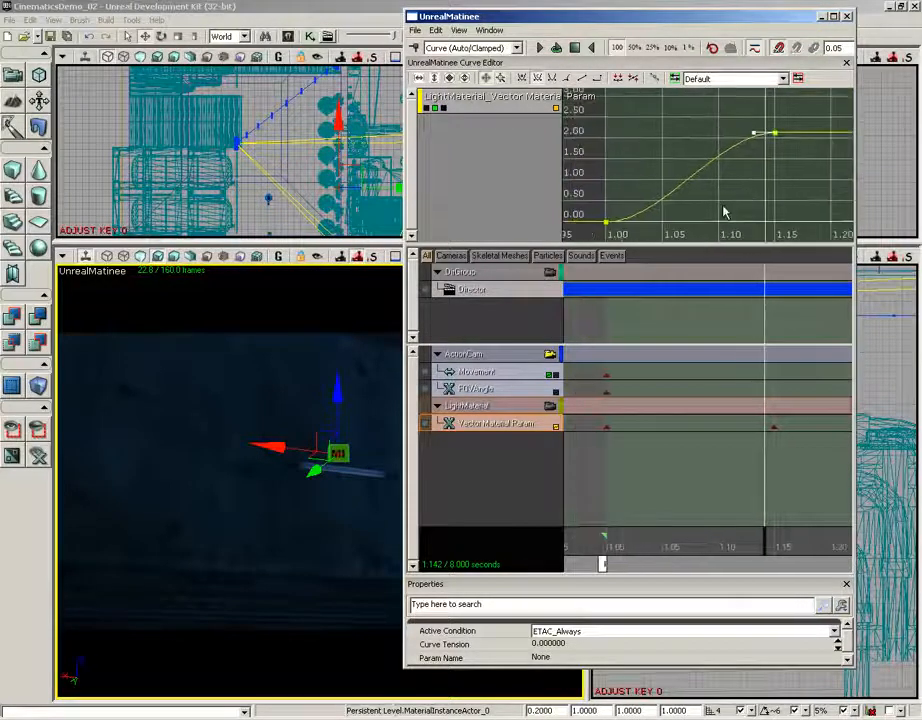
Show only the blue channel and set its key at 1.15 seconds to a value of 3.13.
left_click(437, 107)
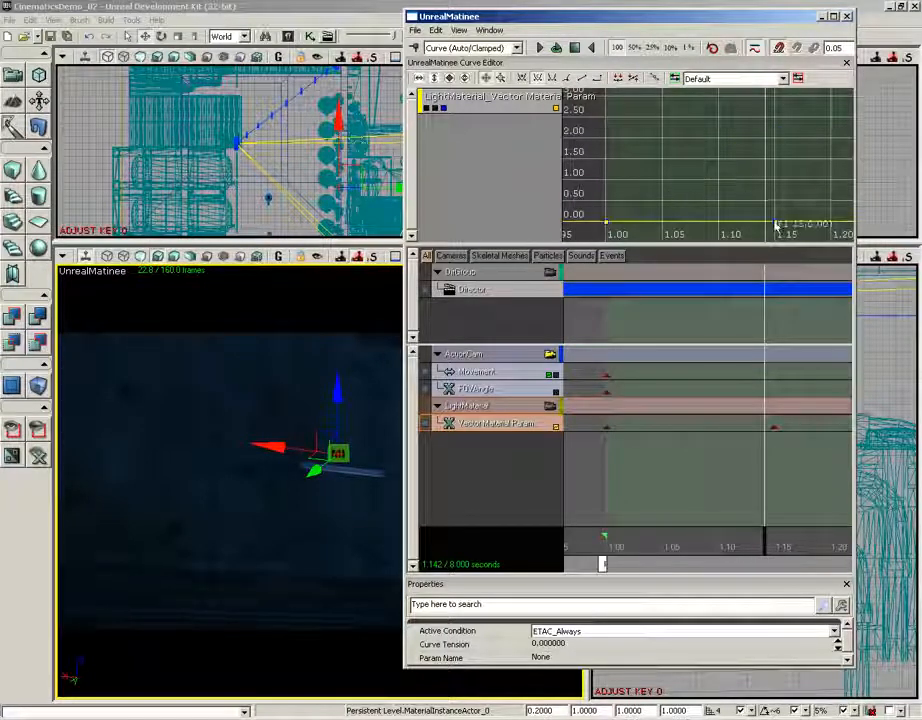
left_click(776, 222)
left_click_drag(738, 175, 703, 160)
right_click(723, 207)
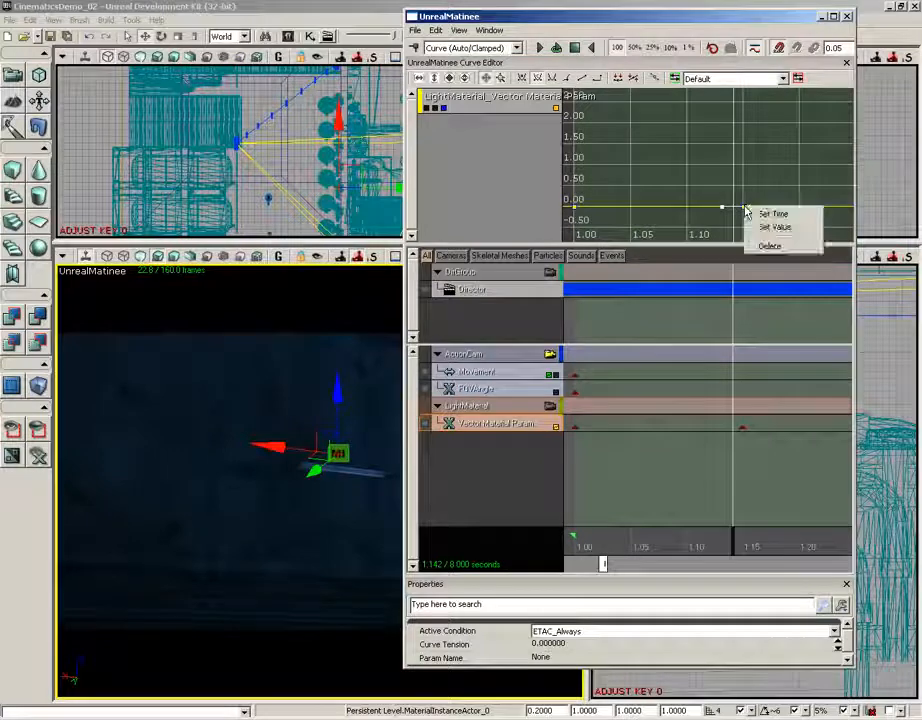
left_click(775, 227)
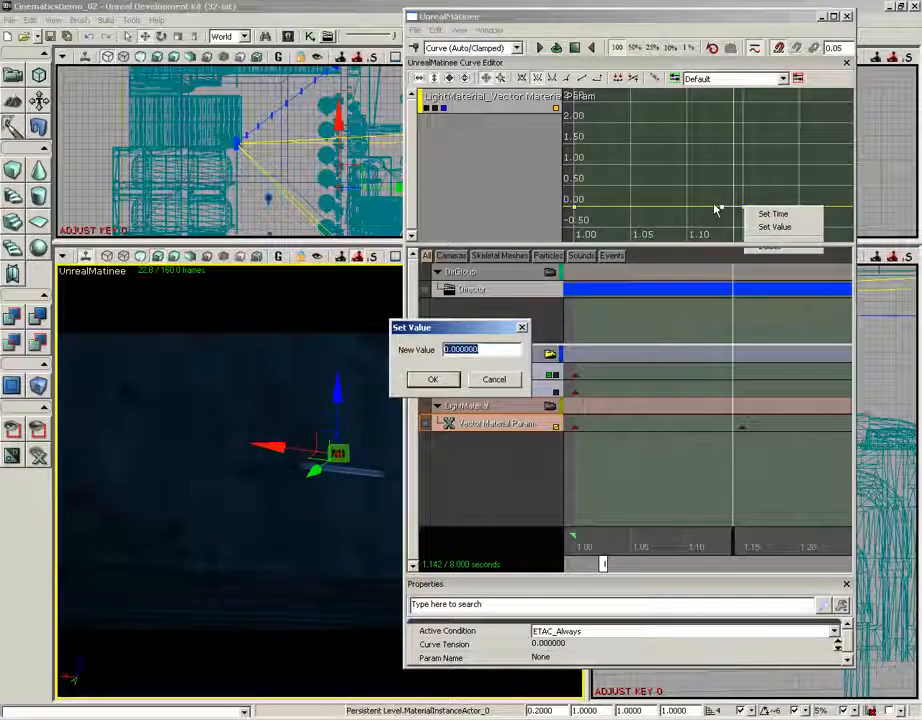
type("3.13")
key("Return")
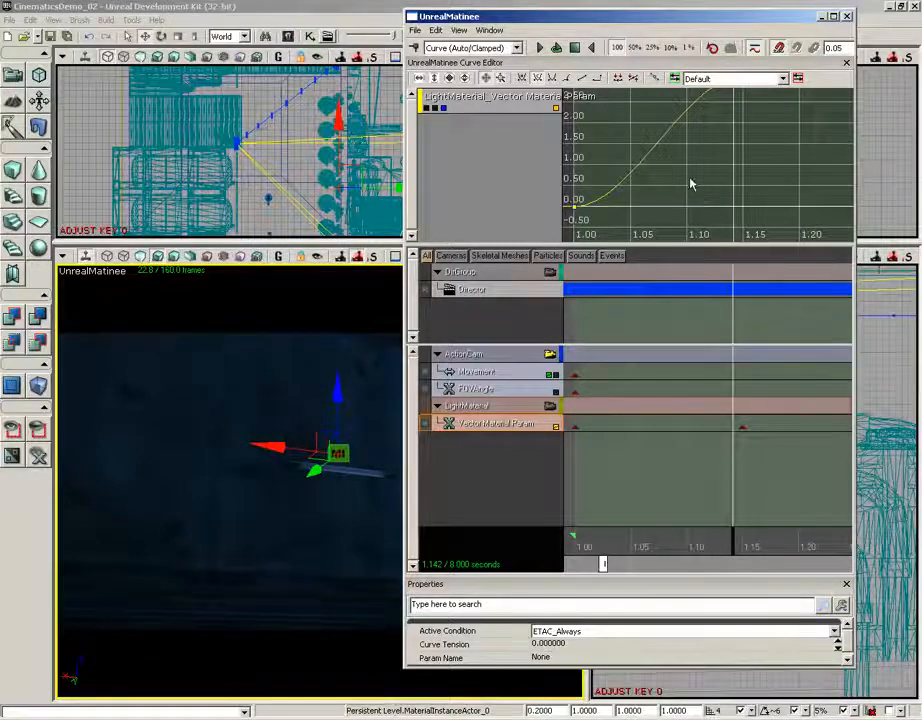
scroll(695, 195, "down", 4)
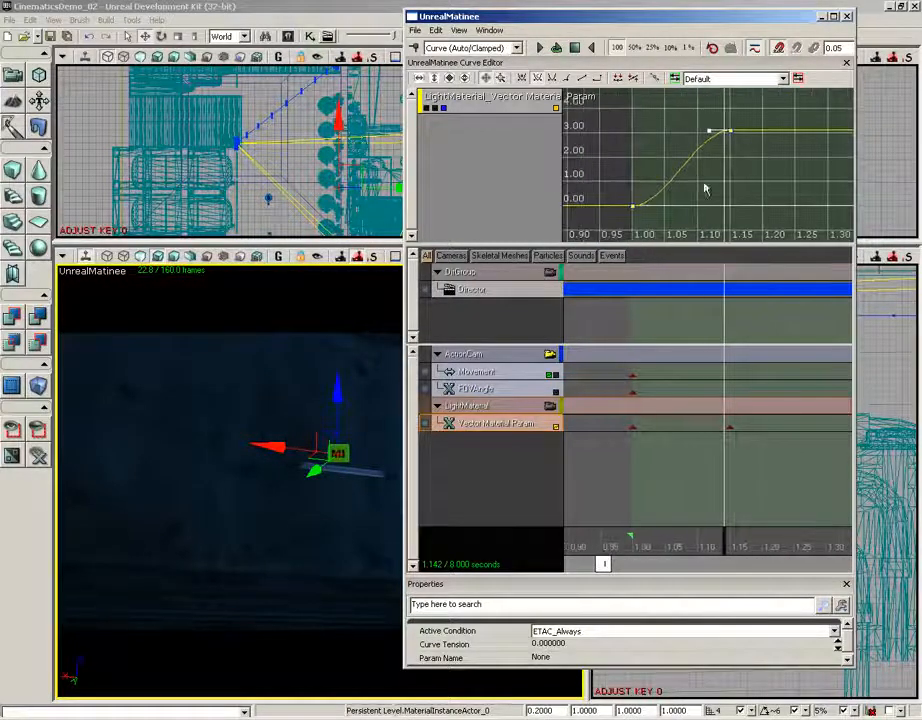
Display the red, green and blue curves together and fit all of their keys in the Curve Editor.
left_click(435, 108)
left_click(427, 108)
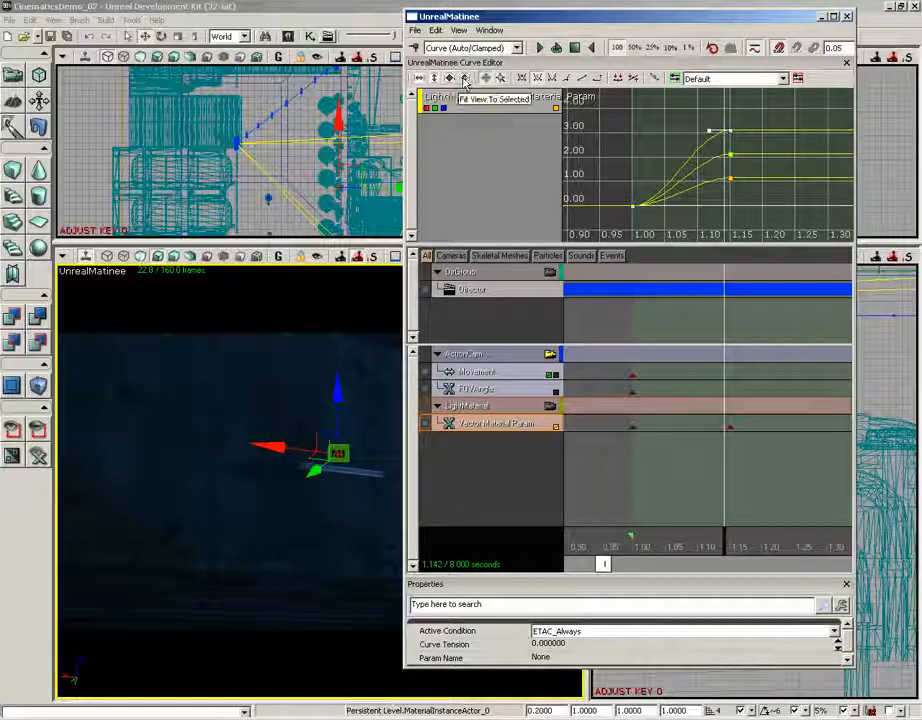
left_click(464, 79)
left_click_drag(666, 185, 702, 141)
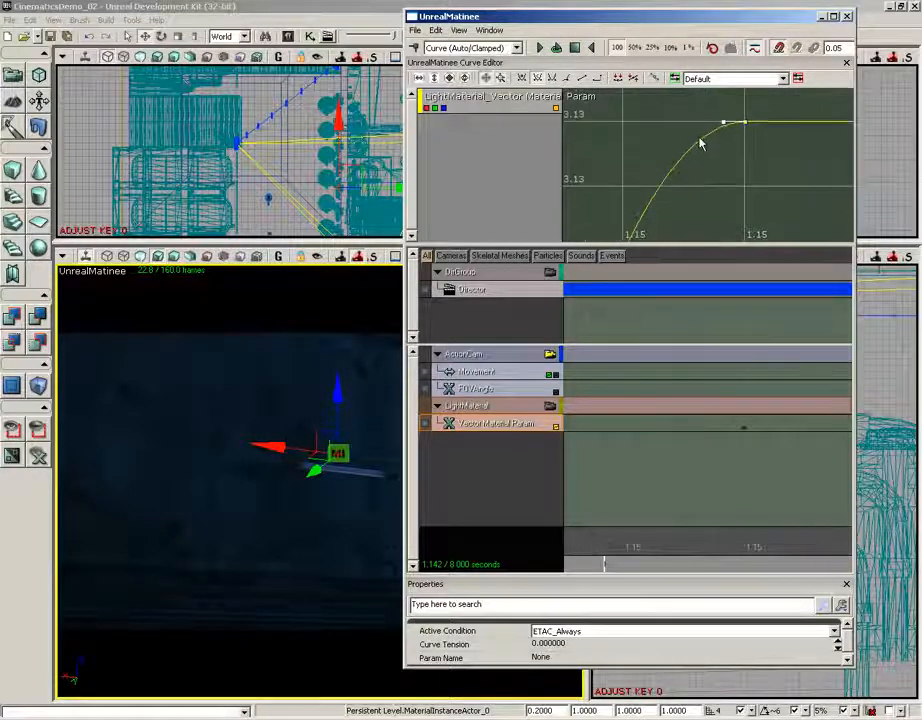
left_click(627, 141)
left_click(464, 79)
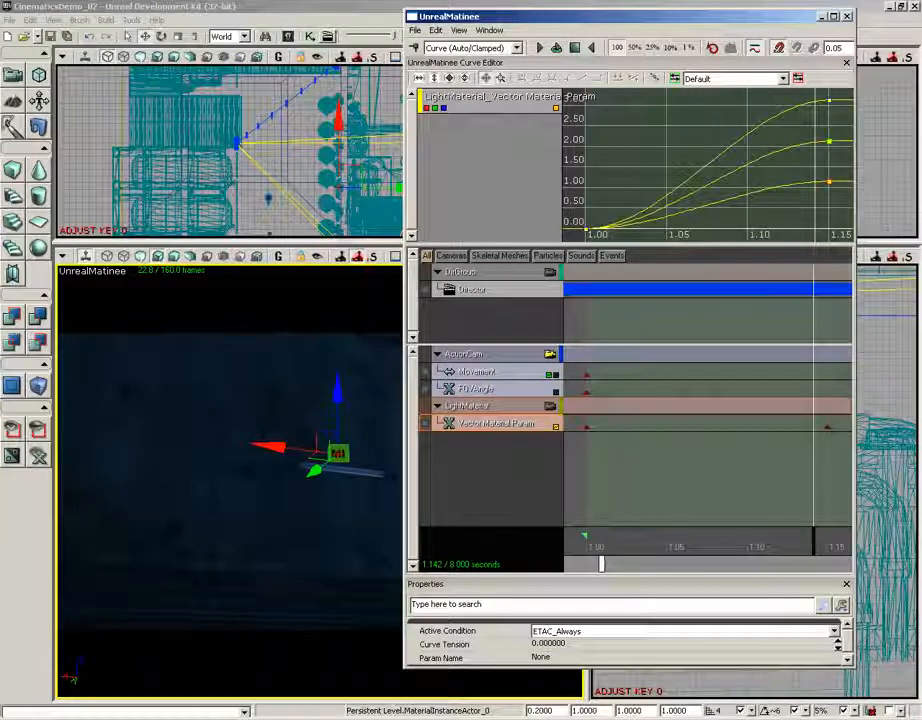
Scrub to about 1.149 seconds to check the light, and open the Vector Material Param track's Param Name for editing.
mouse_move(815, 547)
left_mouse_down()
mouse_move(700, 543)
mouse_move(819, 543)
left_mouse_up()
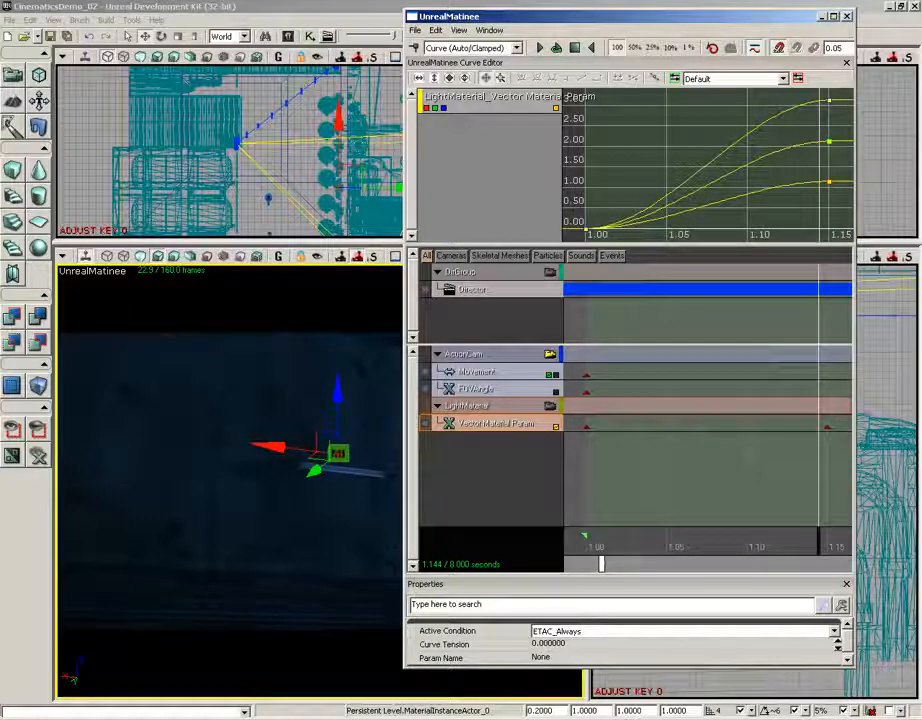
scroll(661, 477, "down", 5)
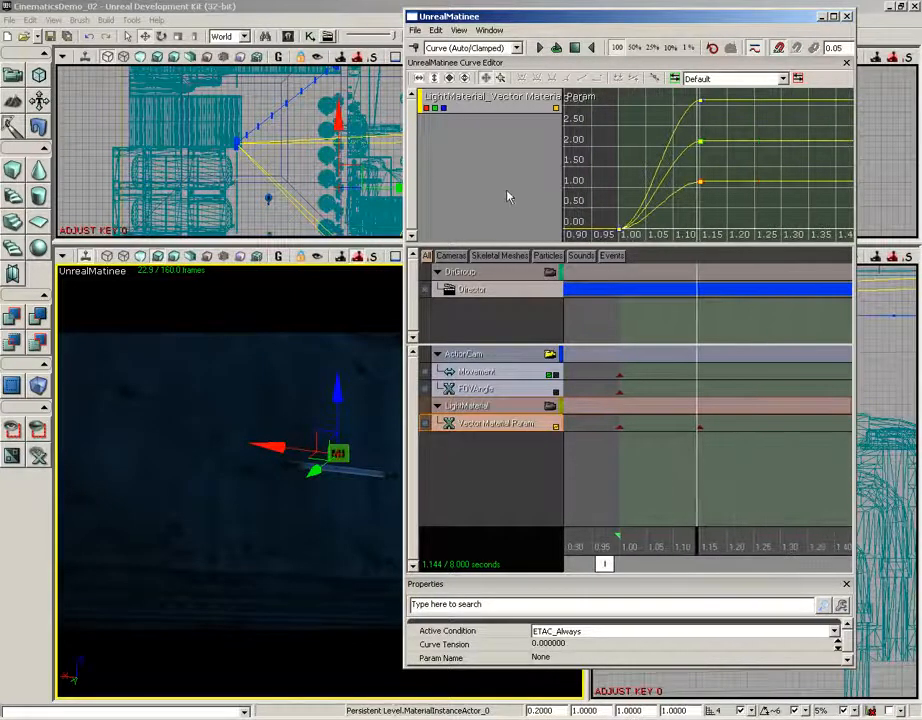
left_click(496, 406)
left_click(490, 424)
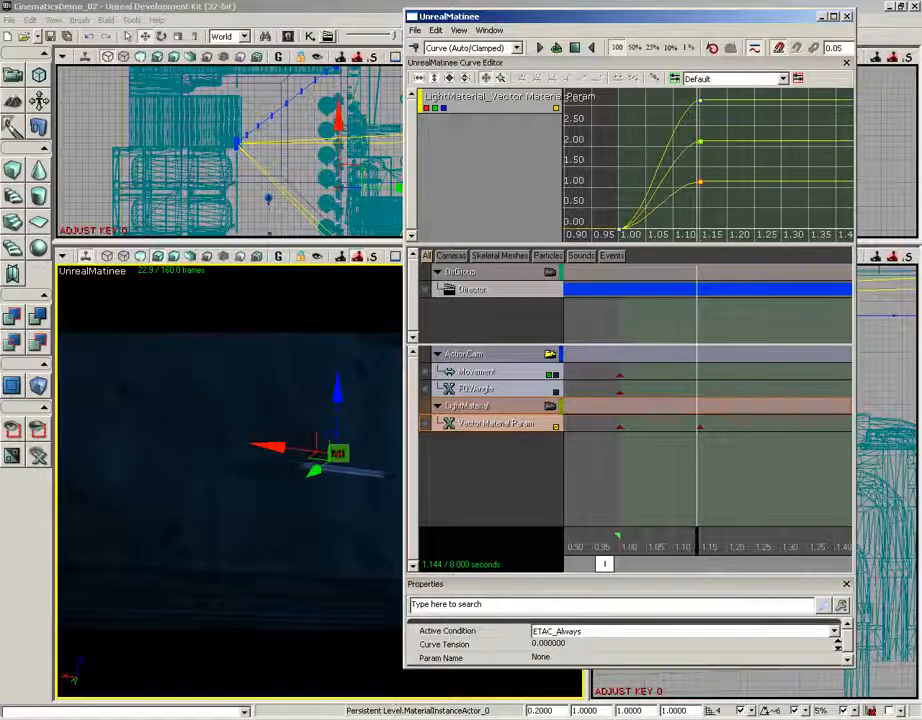
mouse_move(708, 547)
left_mouse_down()
mouse_move(628, 541)
mouse_move(700, 541)
left_mouse_up()
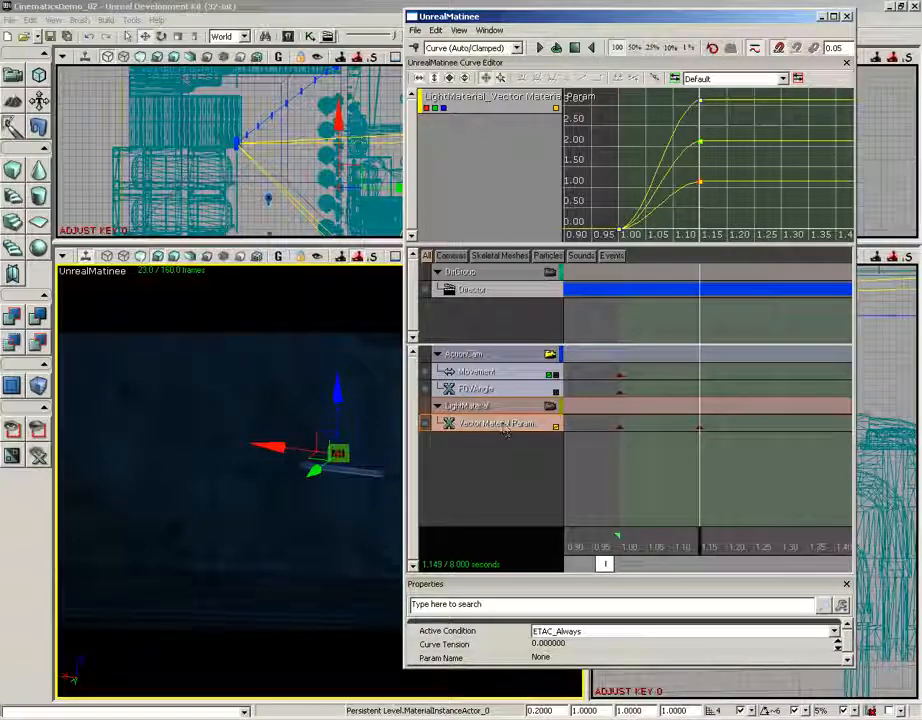
left_click(562, 659)
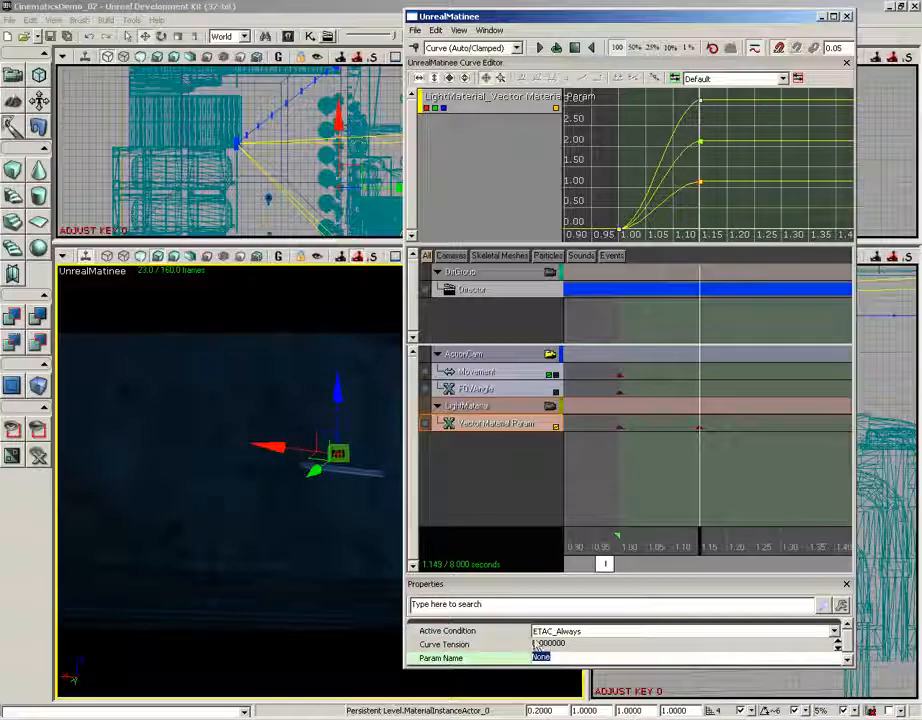
Look up the vector parameter's name in the FluorescentLight_INST material instance, and return to the Vector Material Param track in Matinee.
left_click_drag(500, 20, 598, 30)
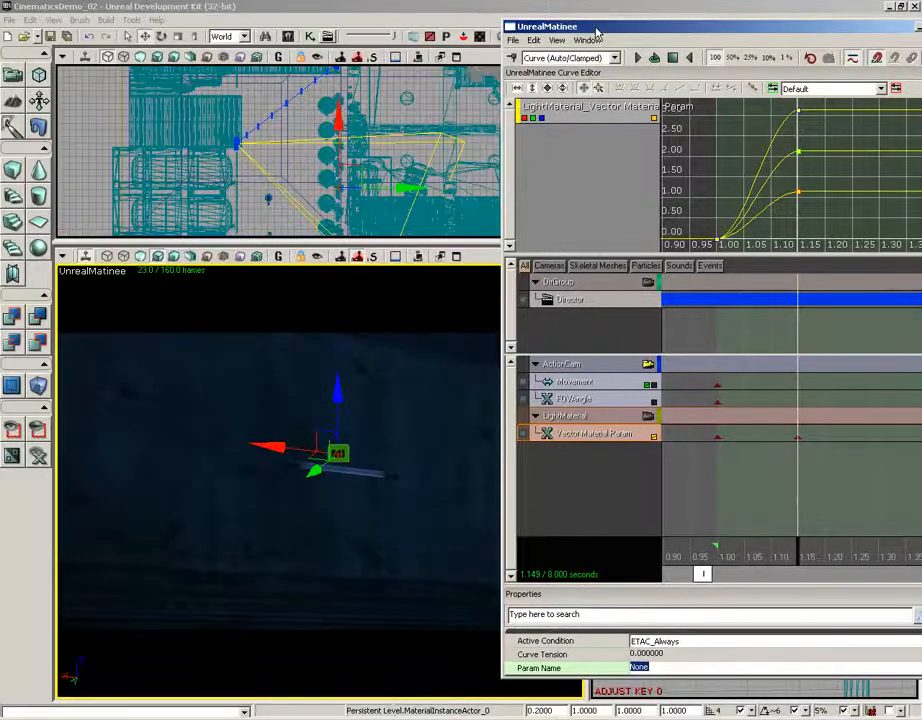
left_click(289, 37)
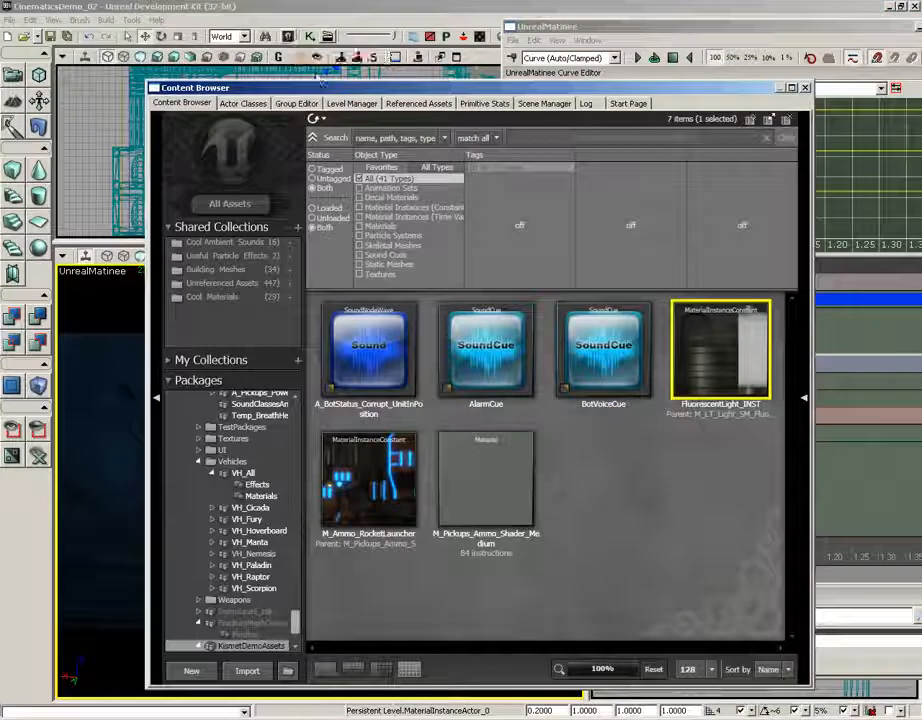
double_click(718, 360)
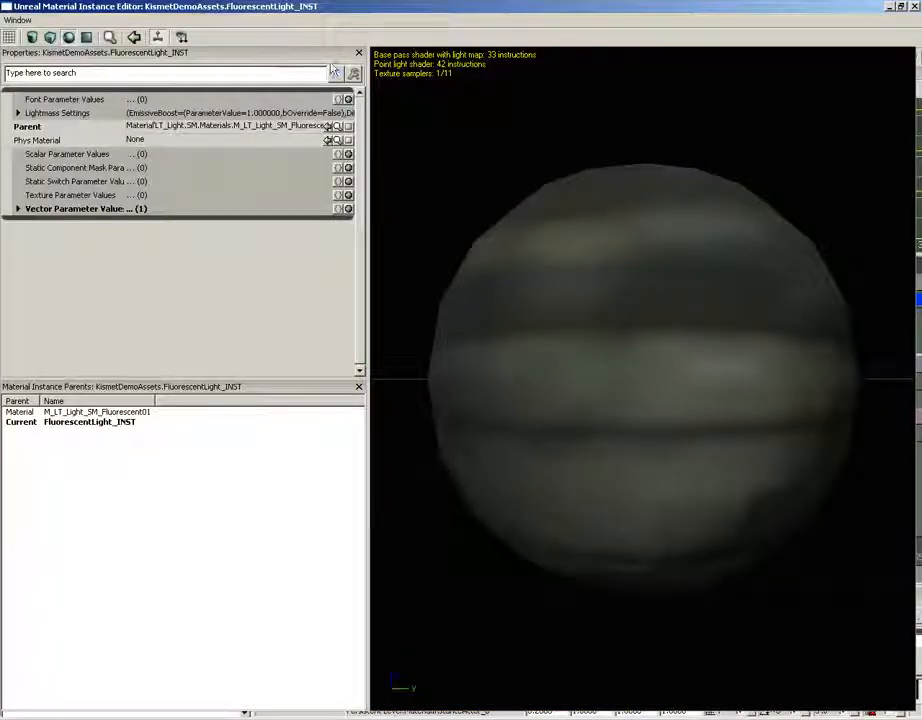
left_click(17, 208)
left_click(29, 222)
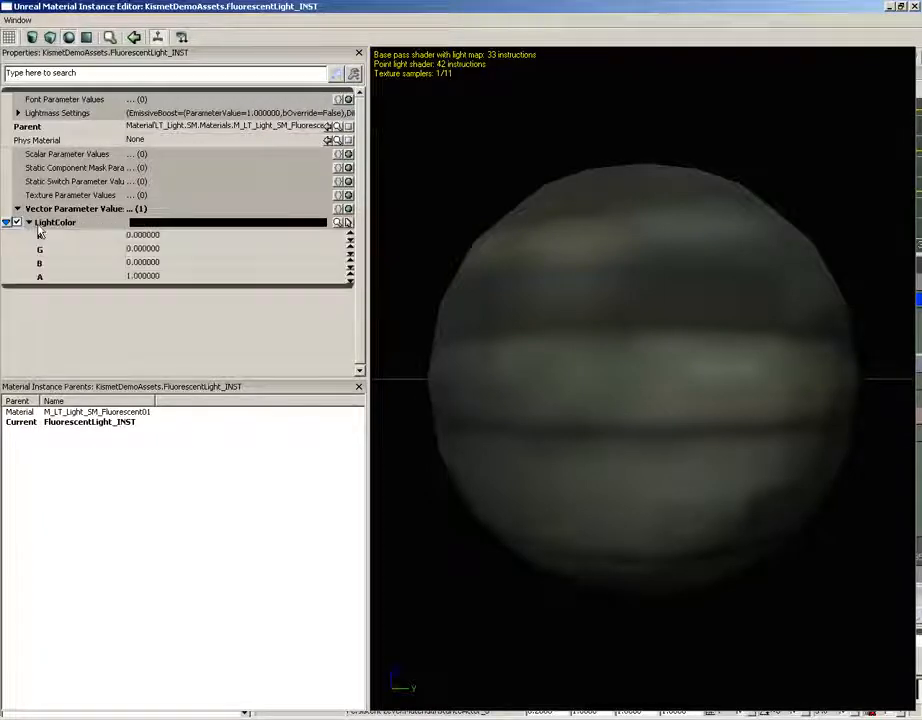
left_click(913, 7)
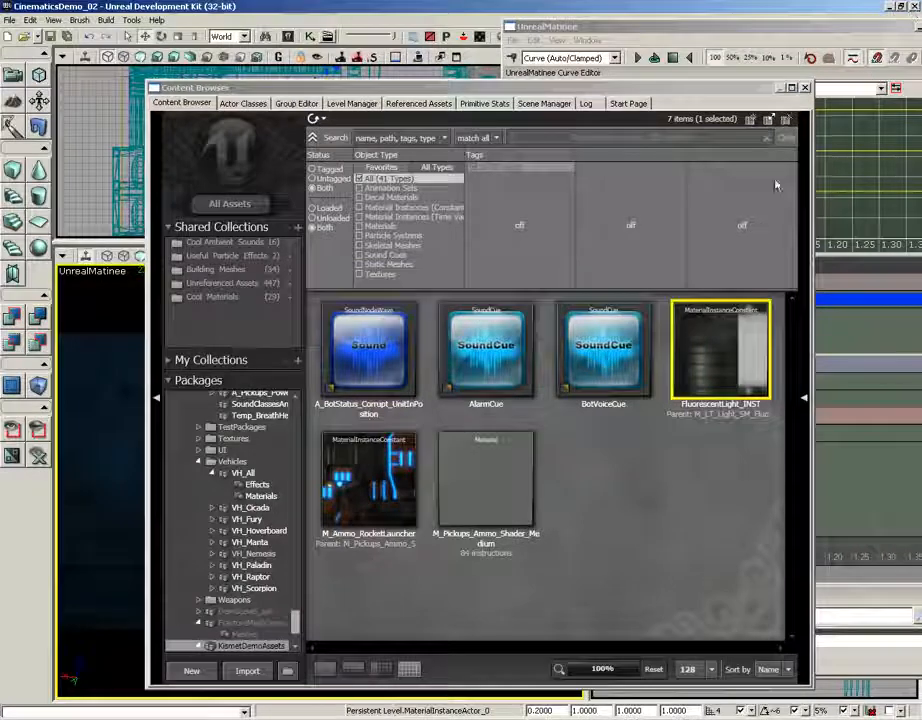
left_click(806, 88)
left_click(582, 436)
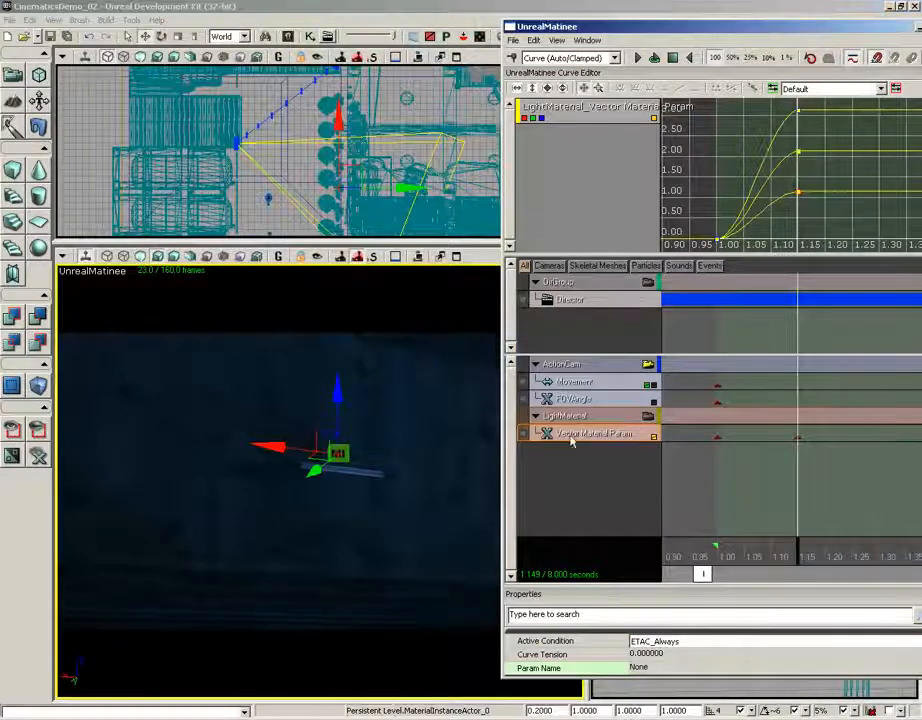
Set the Vector Material Param track's Param Name to LightColor.
left_click(740, 656)
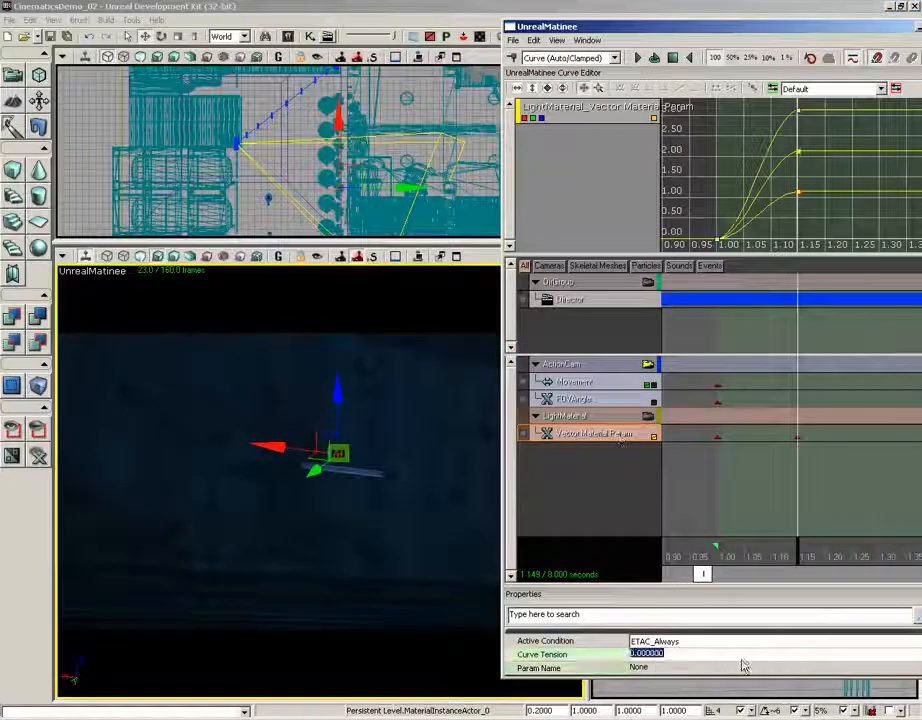
left_click(675, 668)
key("BackSpace")
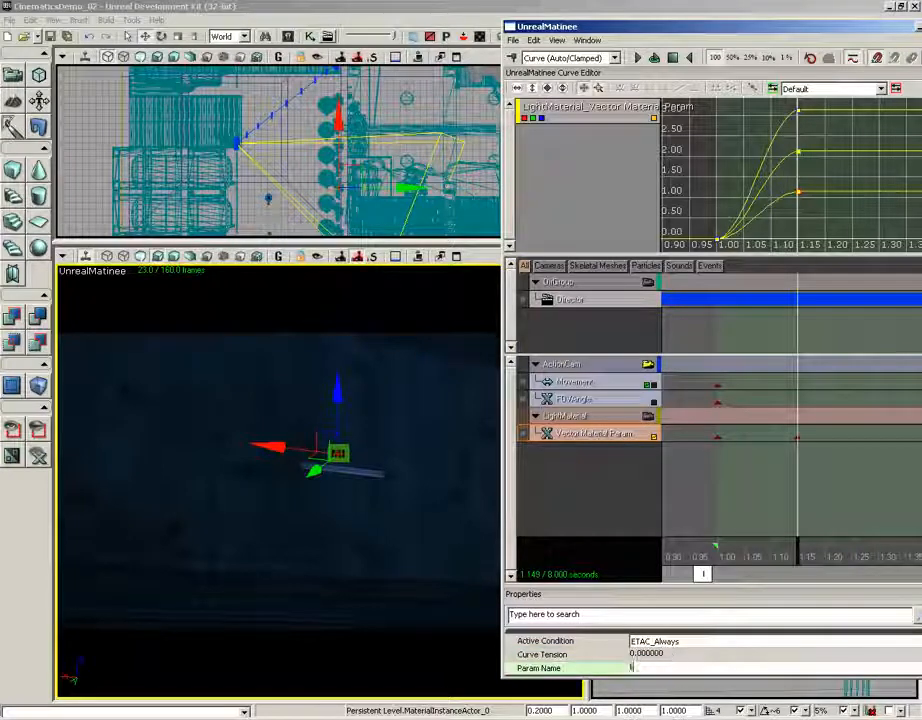
type("lightcolor")
key("Return")
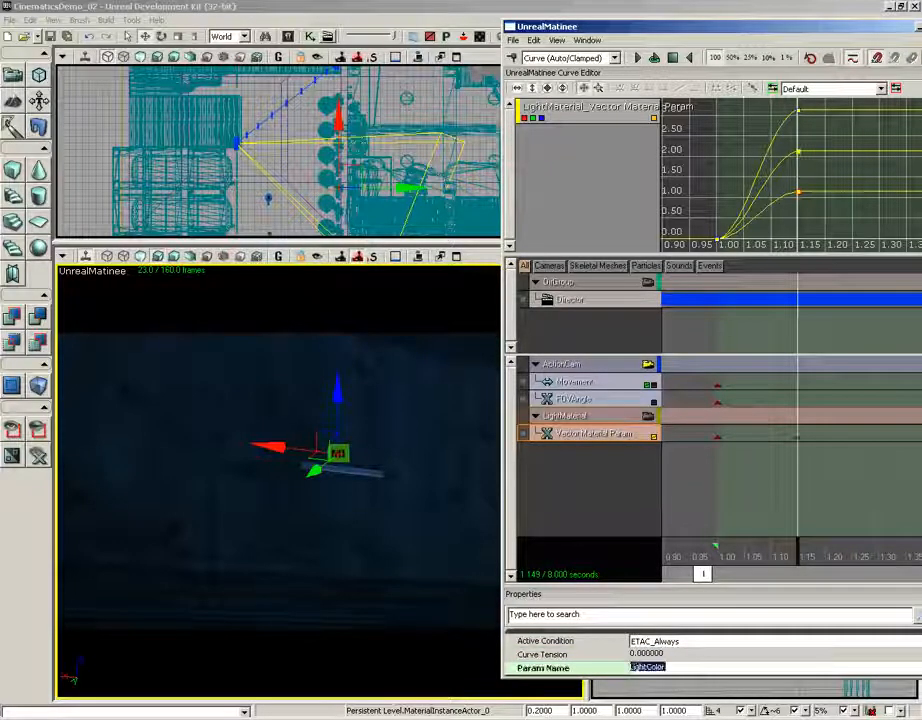
Preview the light's colour change by scrubbing around 1.15 seconds, playing the sequence and looping the marked section.
left_click(770, 553)
mouse_move(770, 553)
left_mouse_down()
mouse_move(753, 549)
mouse_move(840, 551)
mouse_move(683, 553)
mouse_move(862, 545)
mouse_move(714, 544)
mouse_move(848, 547)
mouse_move(847, 556)
mouse_move(702, 545)
mouse_move(737, 551)
mouse_move(823, 539)
mouse_move(749, 530)
left_mouse_up()
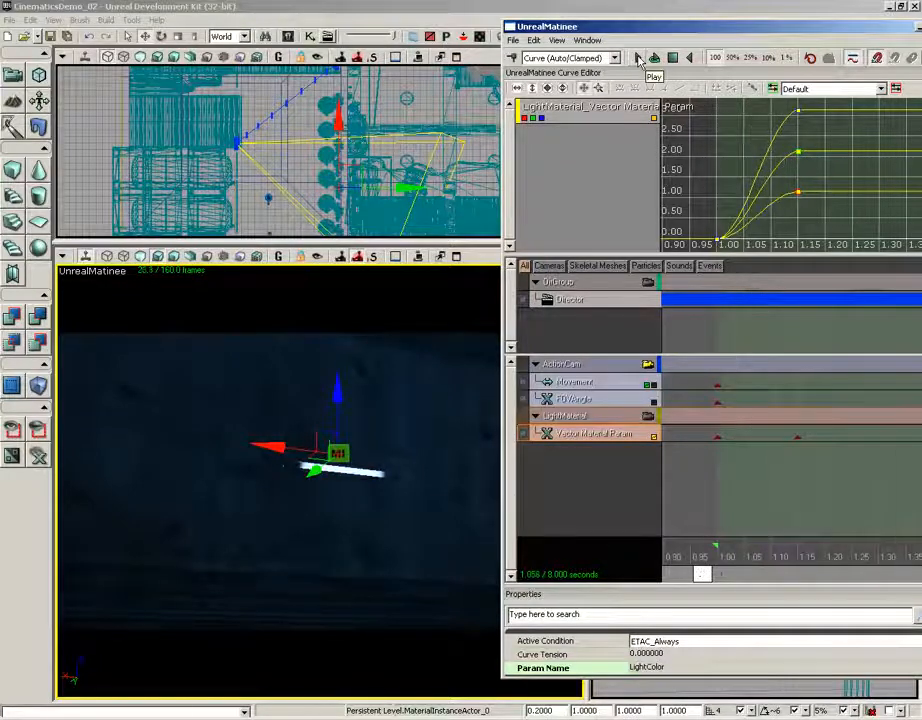
left_click(639, 58)
left_click(674, 58)
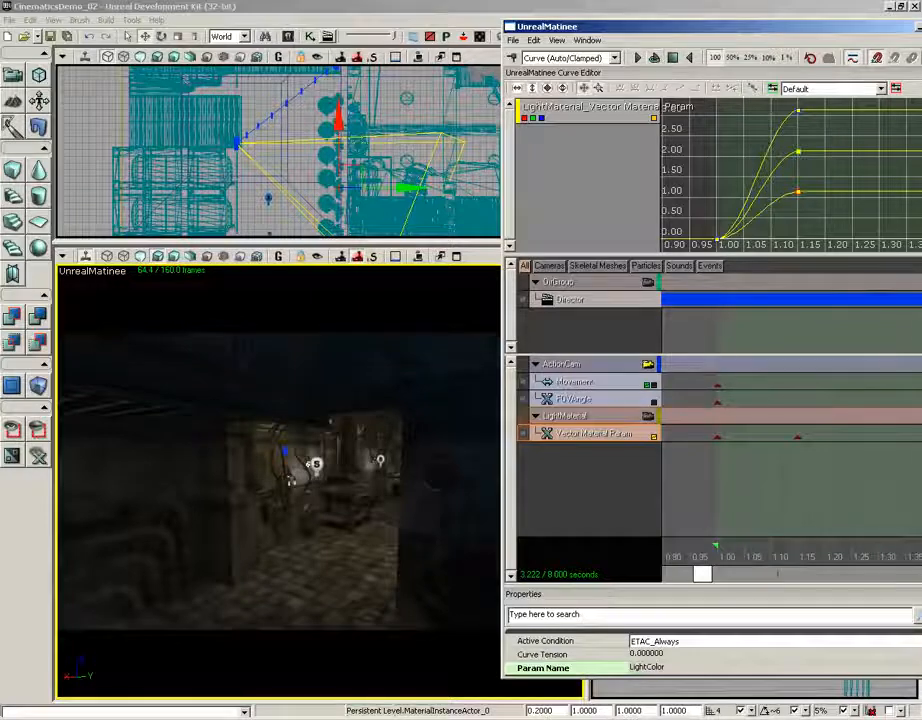
scroll(720, 460, "down", 5)
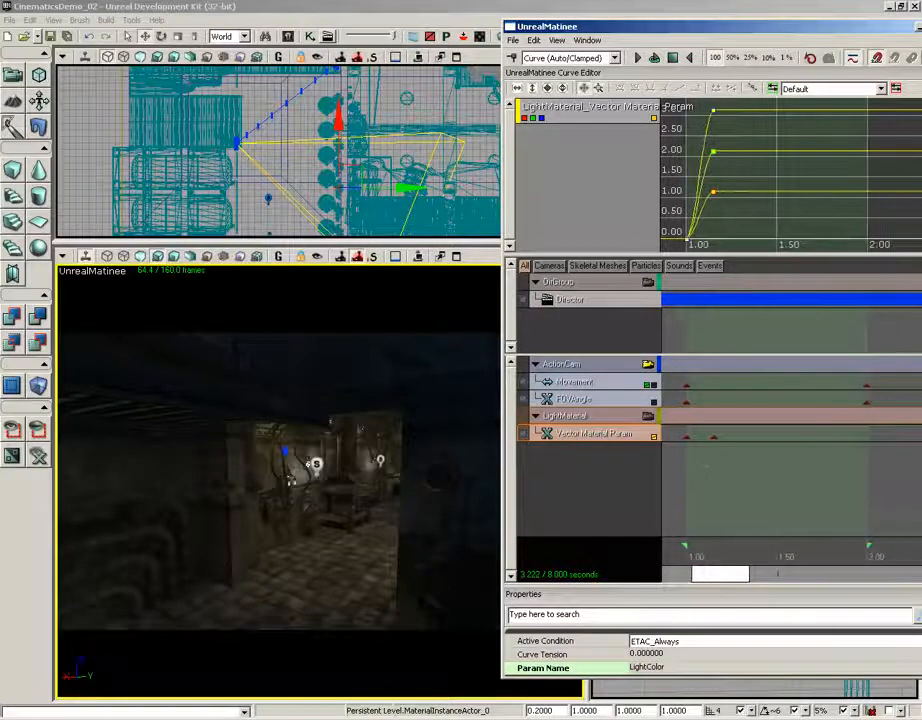
left_click(654, 58)
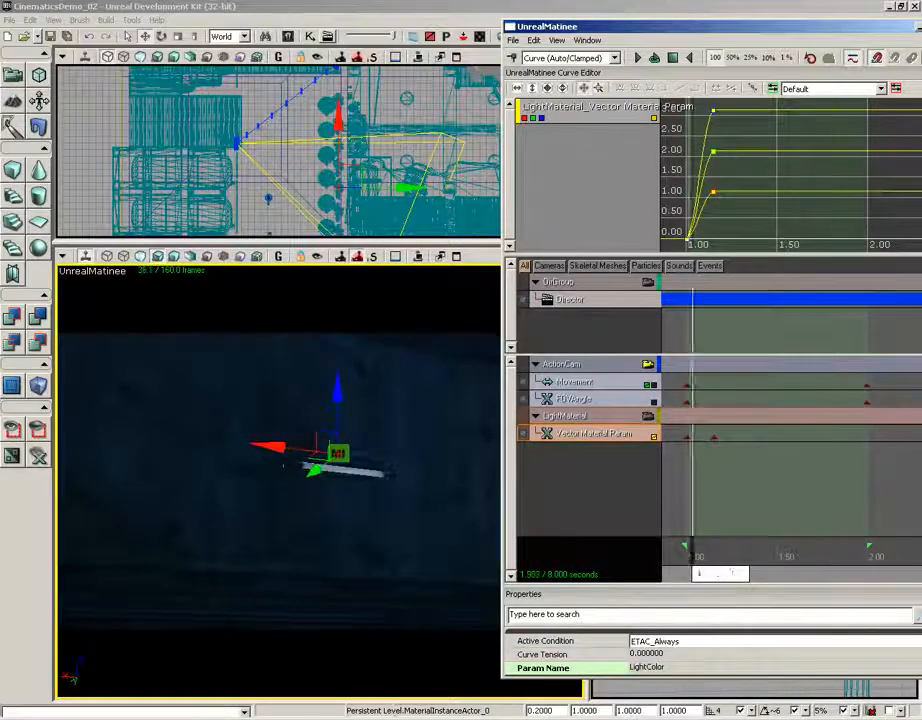
left_click(672, 58)
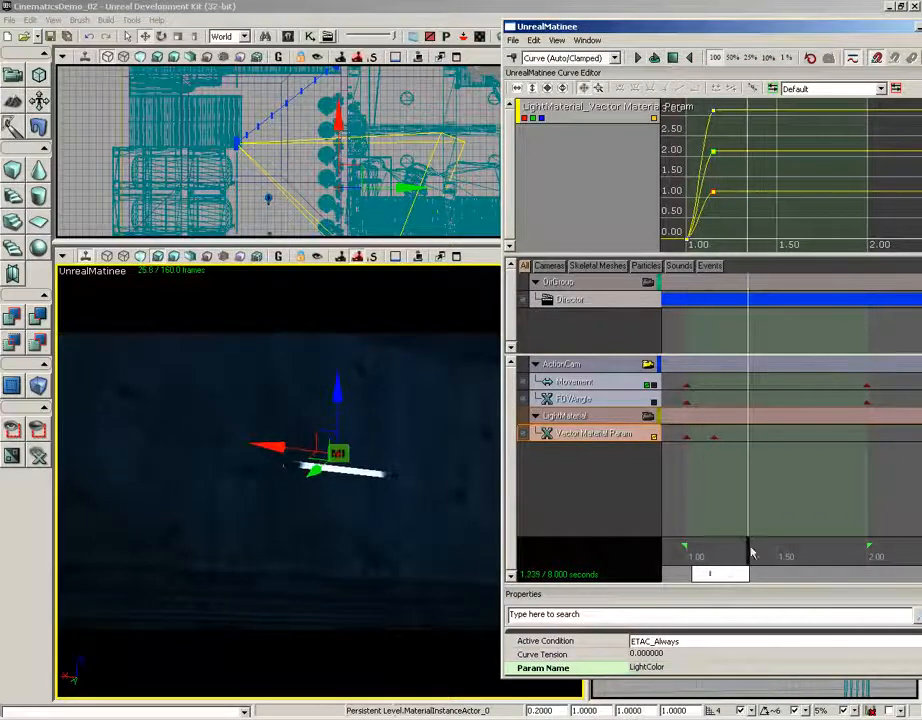
mouse_move(752, 553)
left_mouse_down()
mouse_move(687, 546)
mouse_move(716, 553)
left_mouse_up()
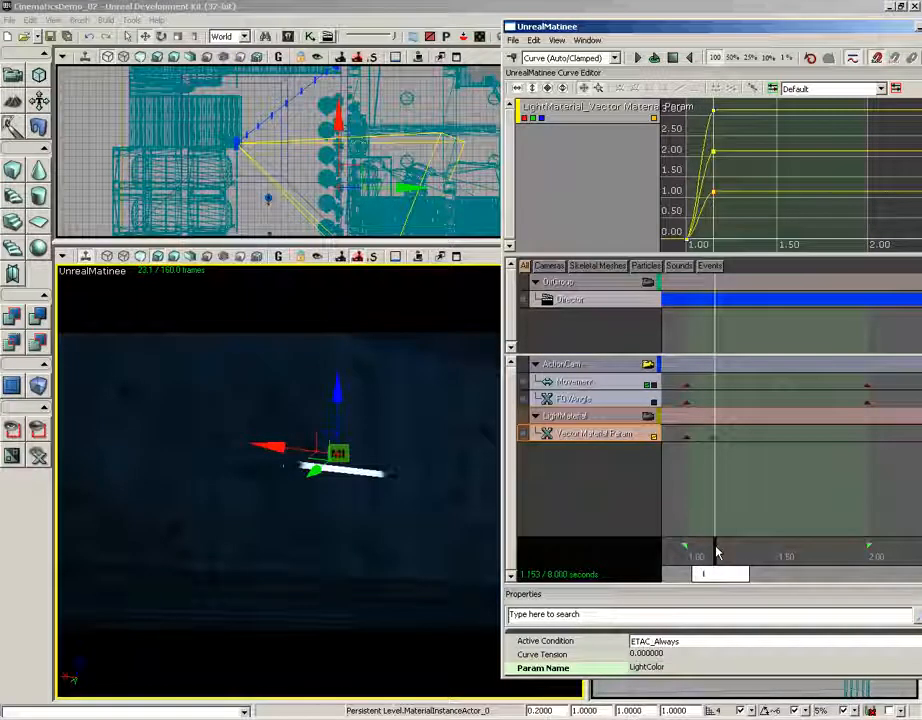
key("Return")
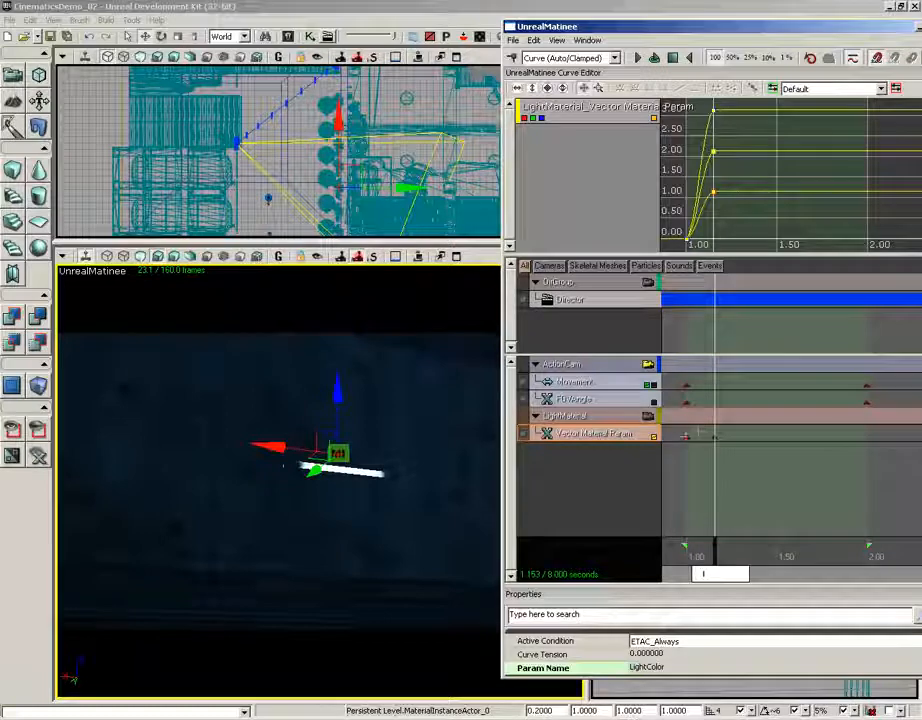
Duplicate the Vector Material Param track's dark key at 1.00 seconds and move the copy to 1.20 seconds.
left_click(686, 435)
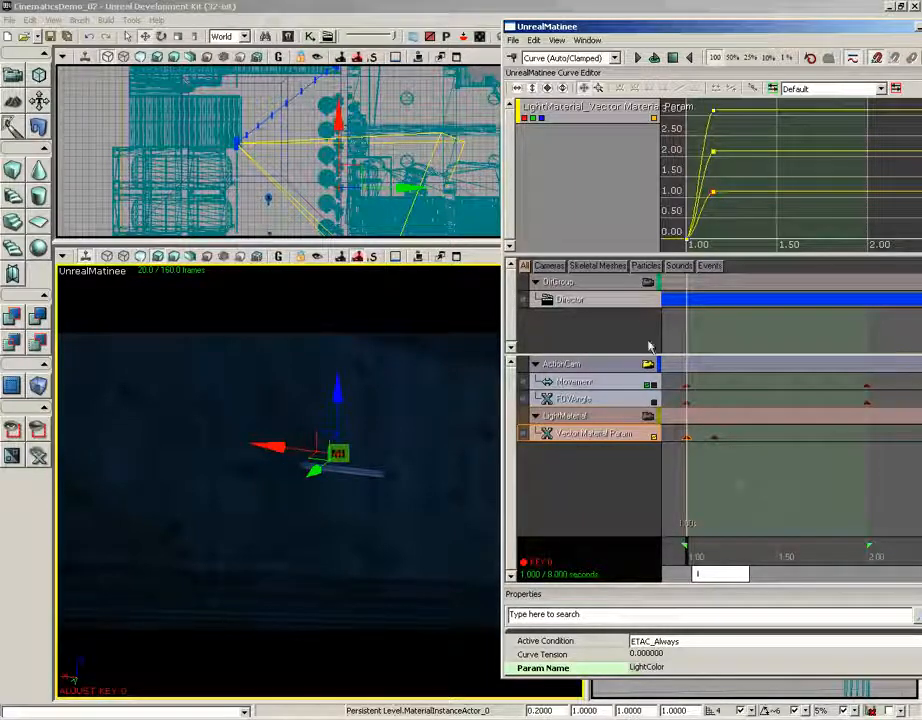
left_click(534, 40)
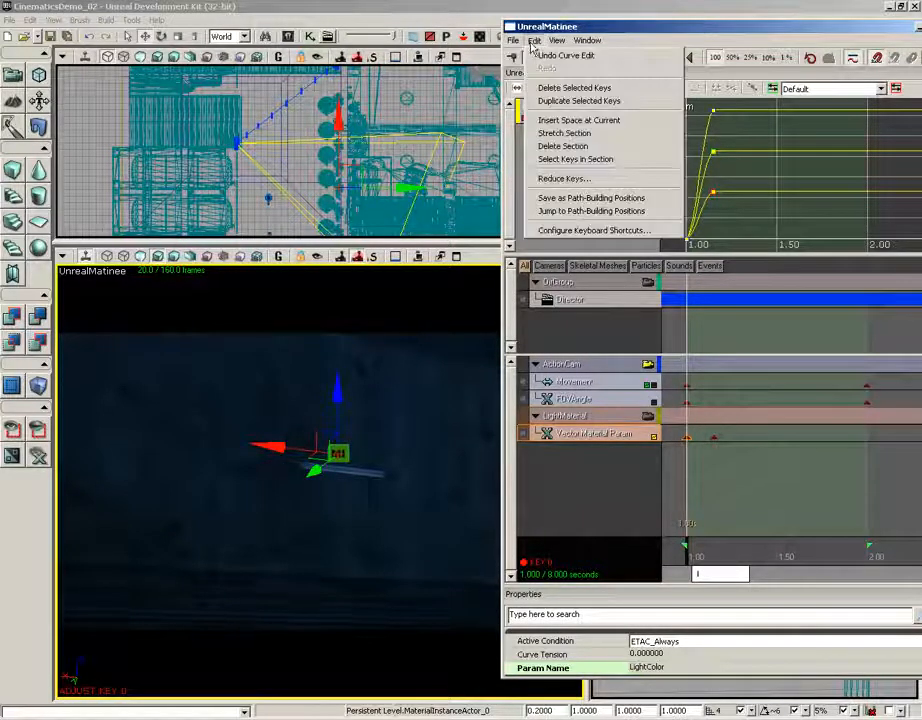
left_click(560, 100)
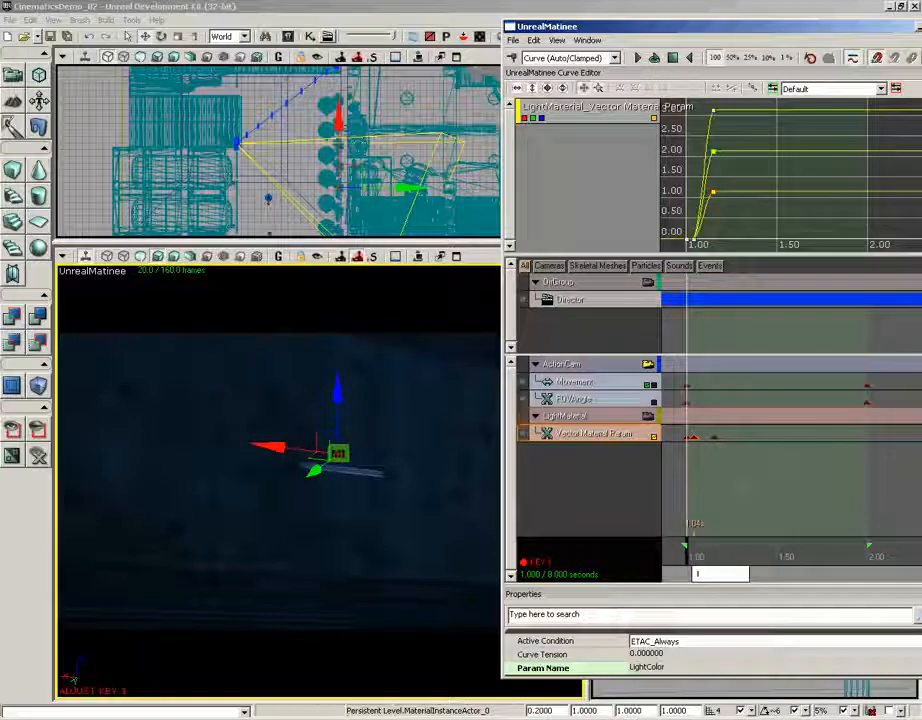
left_click_drag(692, 437, 731, 438)
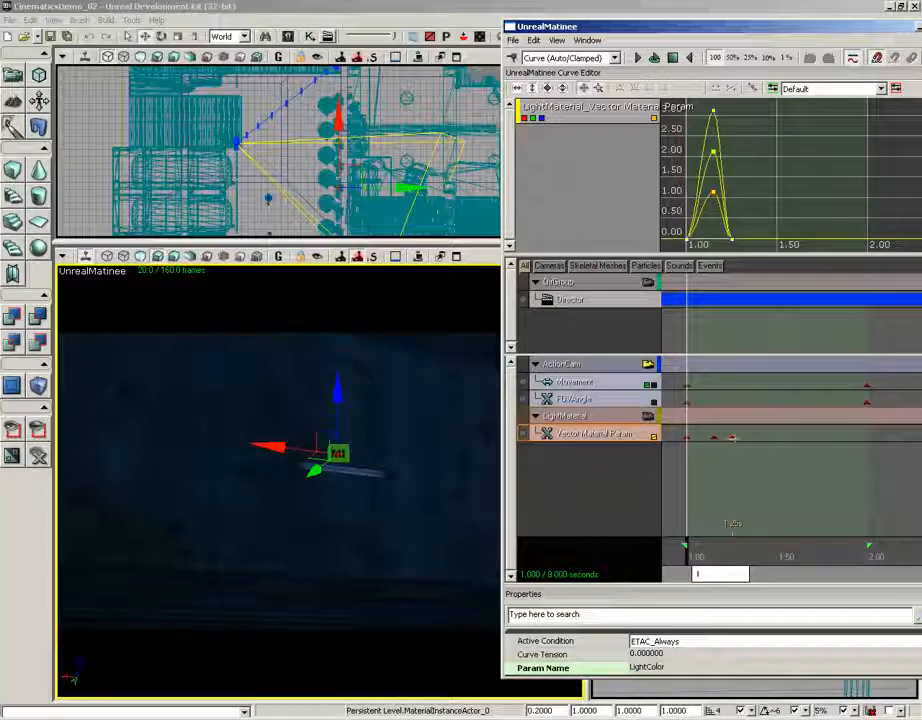
left_click_drag(733, 438, 728, 438, "ctrl")
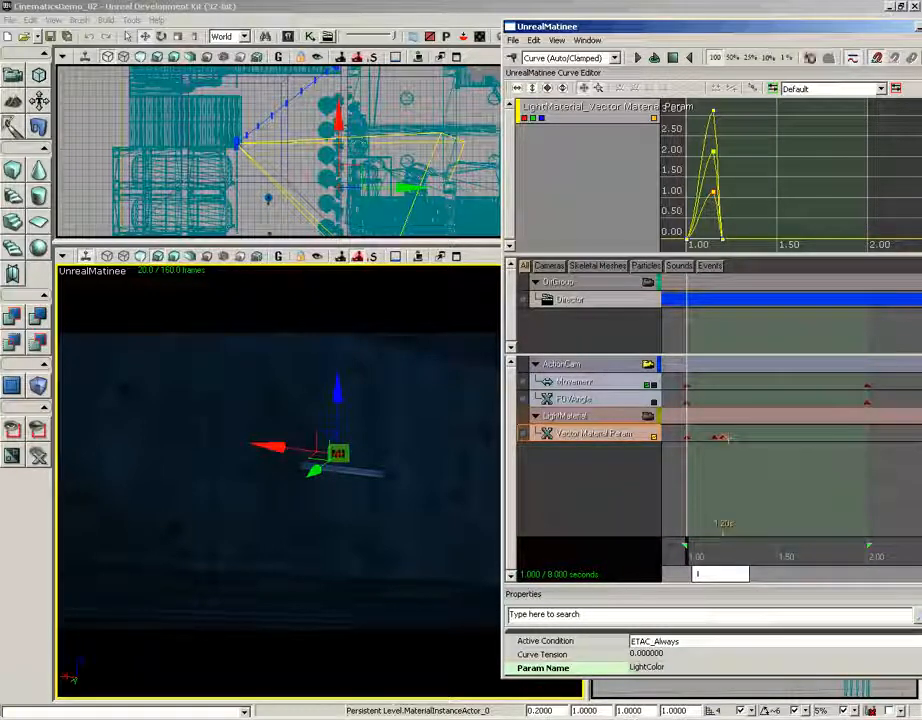
Duplicate the Vector Material Param track's bright key at 1.15 seconds and move the copy to 1.25 seconds.
left_click_drag(686, 556, 713, 556)
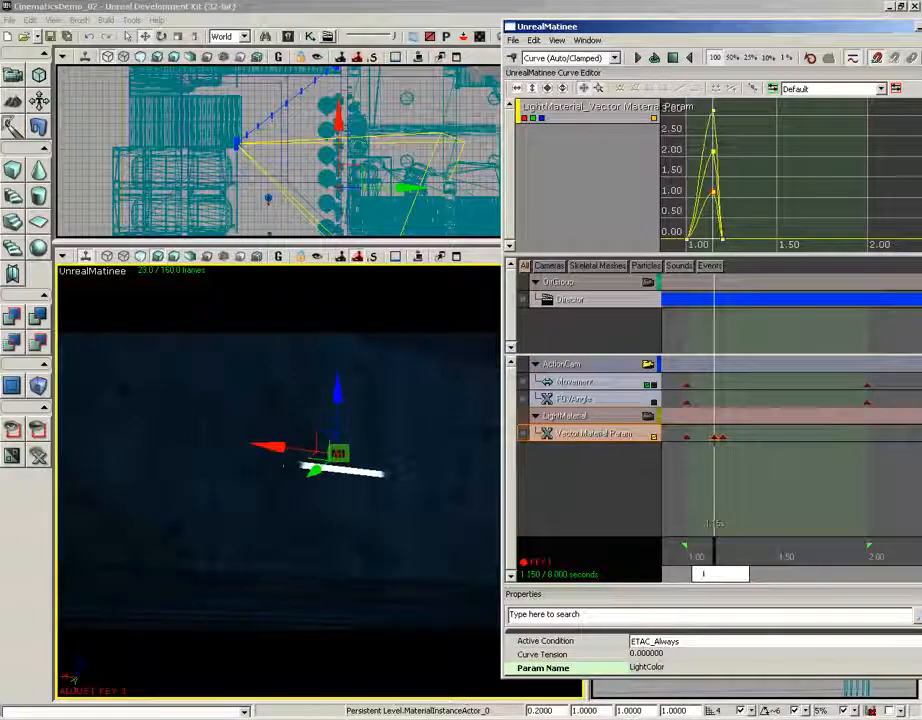
left_click(534, 40)
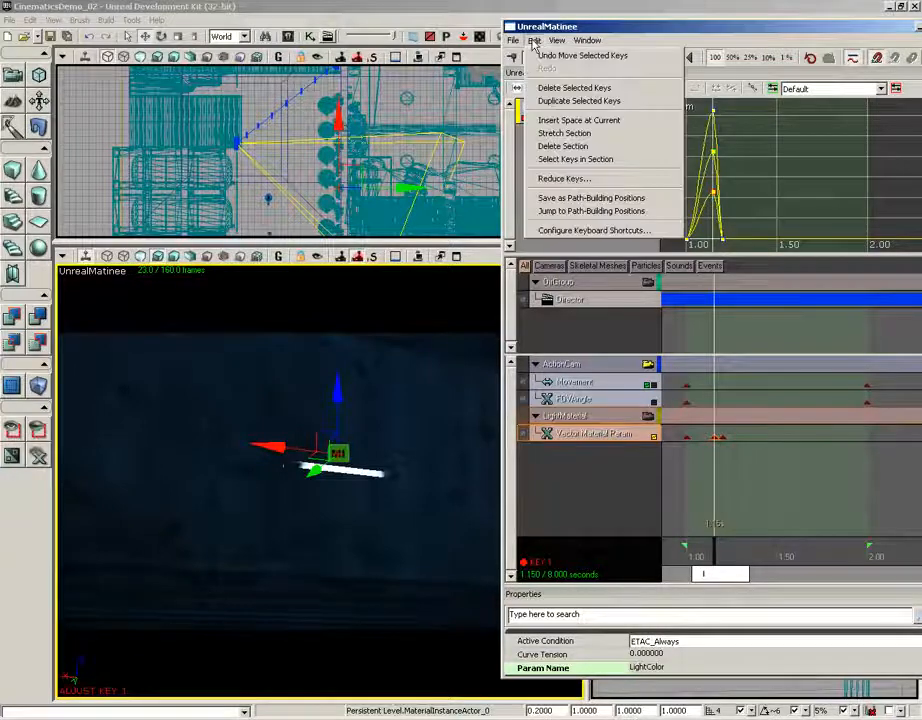
left_click(545, 100)
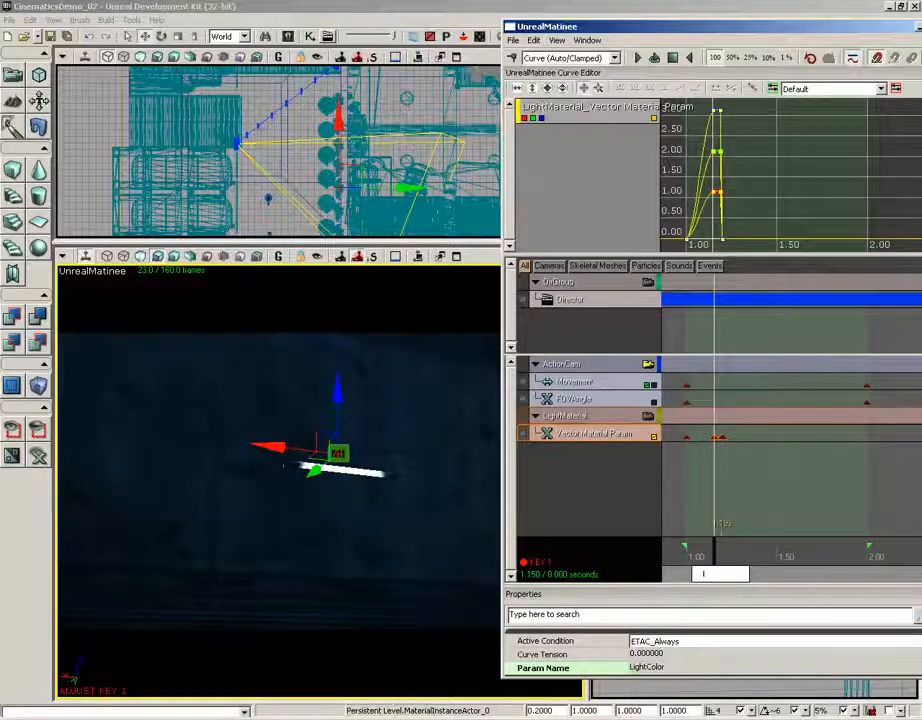
left_click(715, 437)
left_click_drag(715, 437, 732, 438, "ctrl")
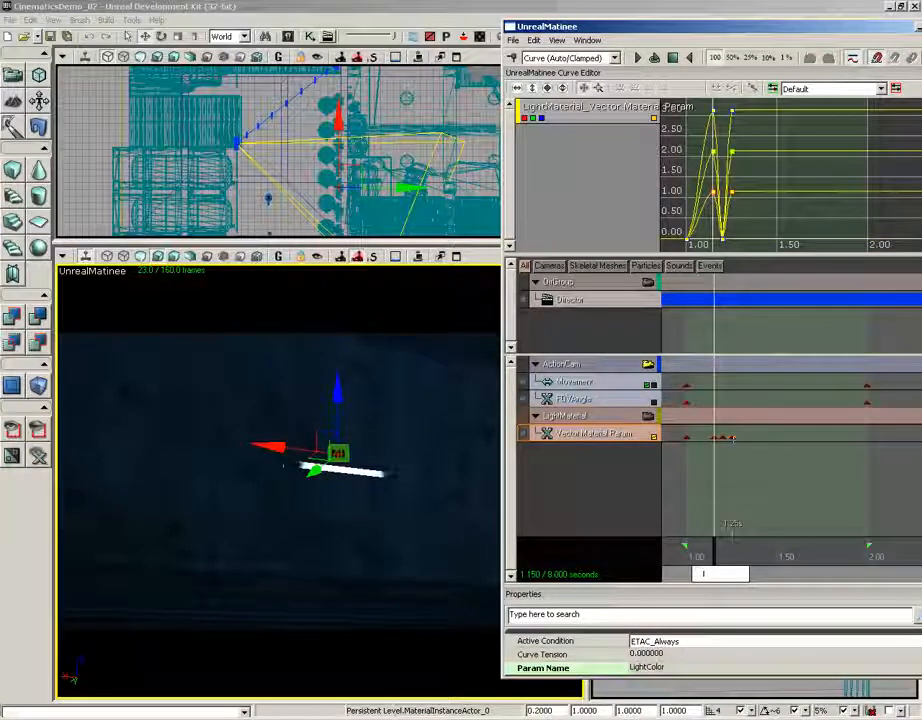
Loop the section from about 1.00 second to preview the light's flicker, and stop playback.
left_click_drag(706, 563, 688, 545)
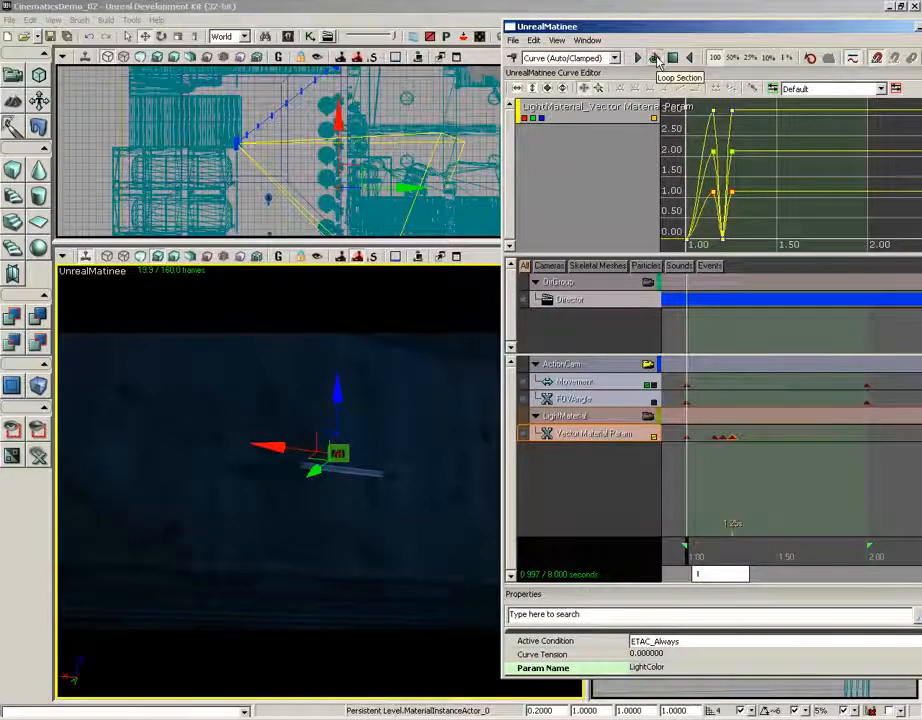
left_click(653, 58)
left_click(673, 60)
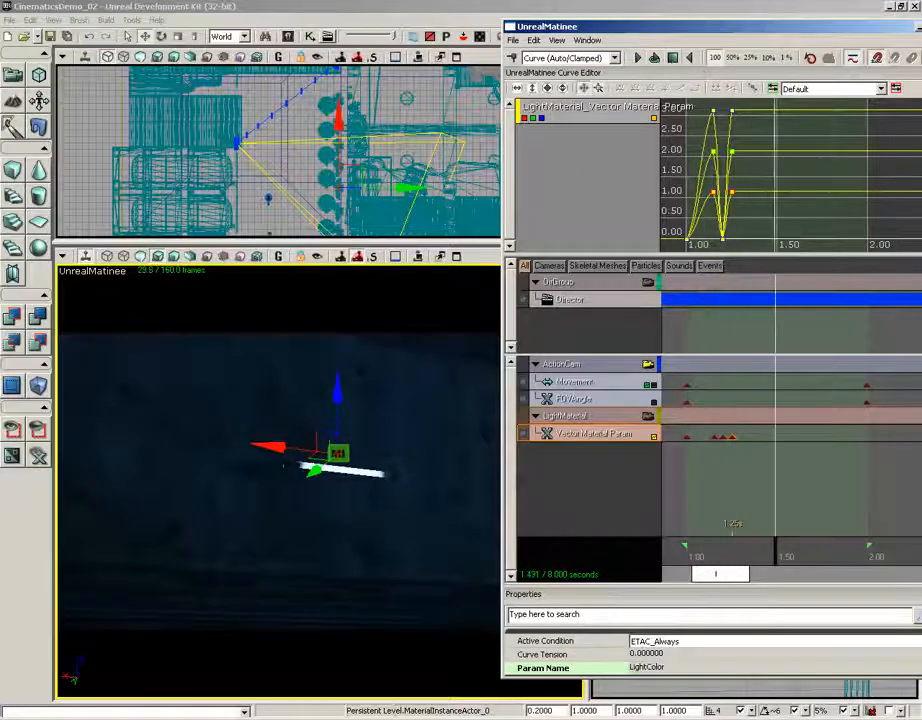
Duplicate the Vector Material Param track's dark key at 1.20 seconds and move the copy to 1.35 seconds.
left_click_drag(774, 549, 722, 551)
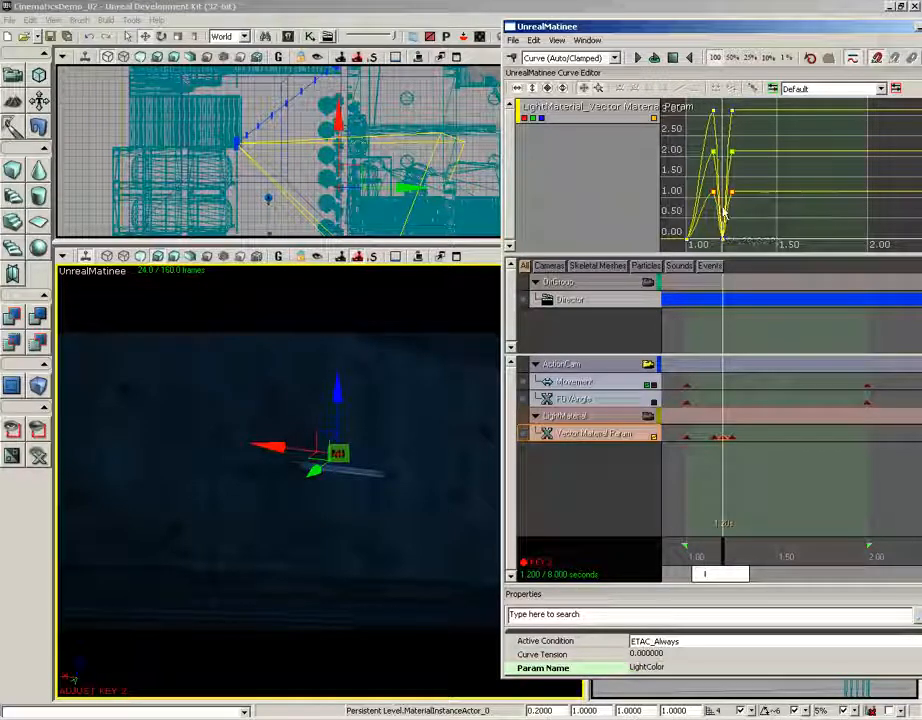
scroll(724, 210, "up", 8)
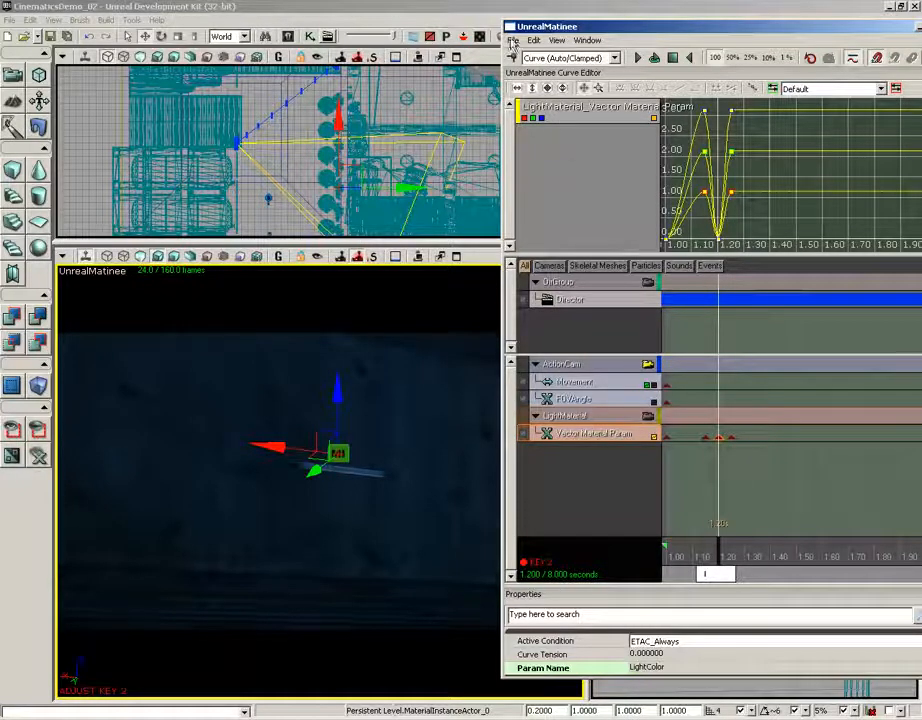
left_click(533, 40)
left_click(564, 100)
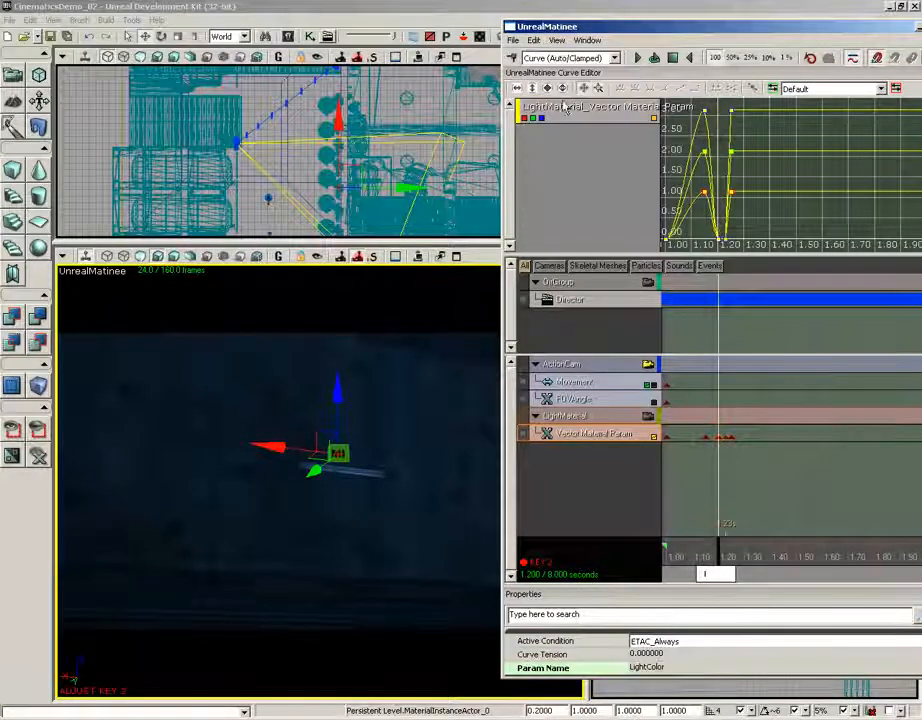
left_click_drag(726, 437, 757, 437, "ctrl")
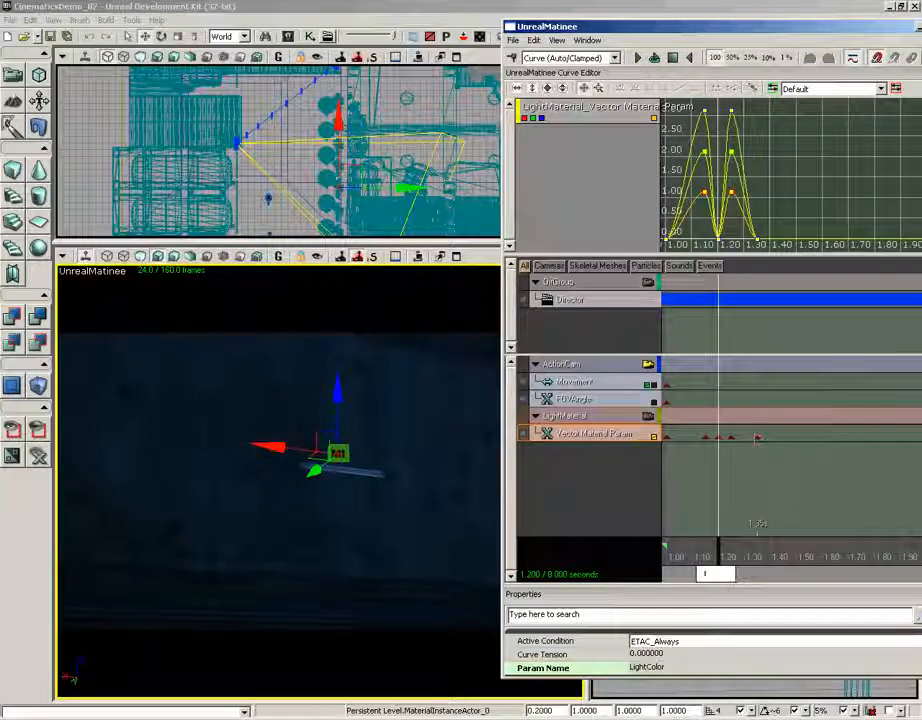
Duplicate the Vector Material Param track's bright key at 1.25 seconds and move the copy to 1.40 seconds.
mouse_move(718, 555)
left_mouse_down()
mouse_move(774, 556)
mouse_move(772, 545)
mouse_move(731, 524)
left_mouse_up()
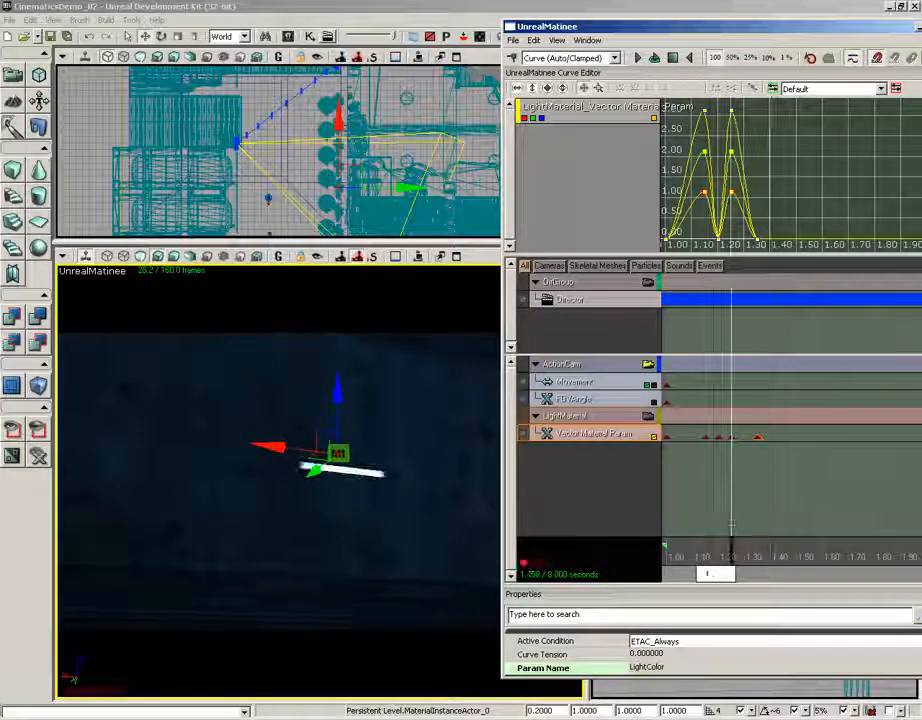
left_click(733, 434)
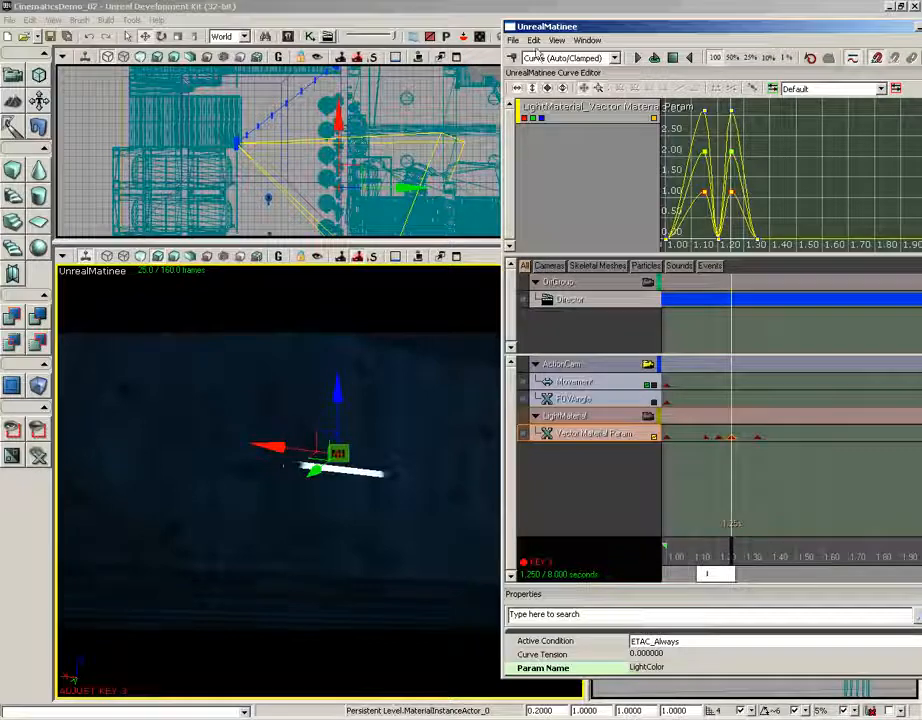
left_click(534, 40)
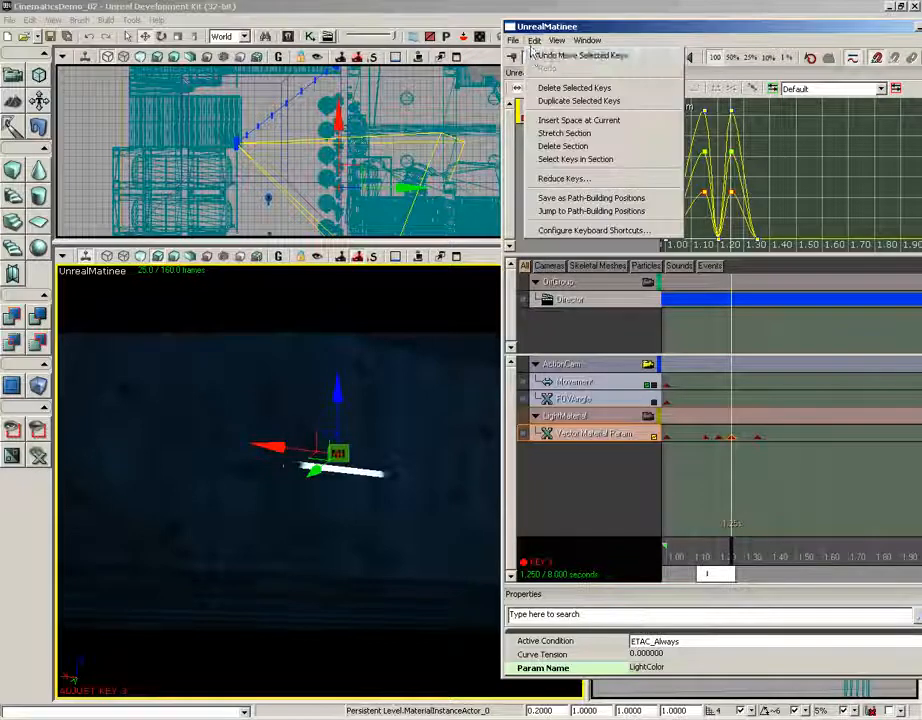
left_click(547, 101)
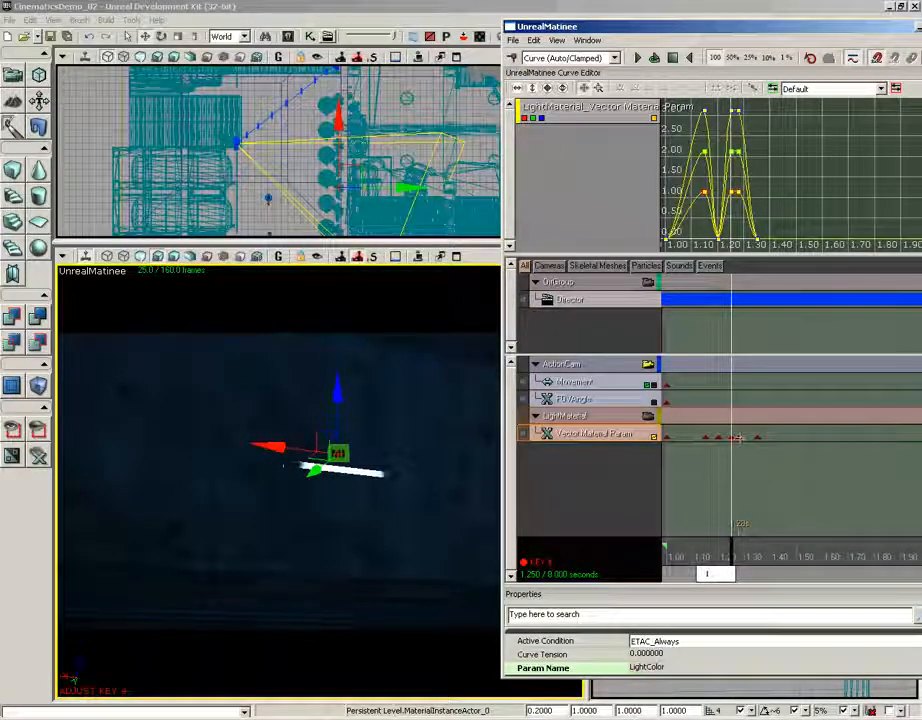
left_click_drag(739, 437, 771, 438, "ctrl")
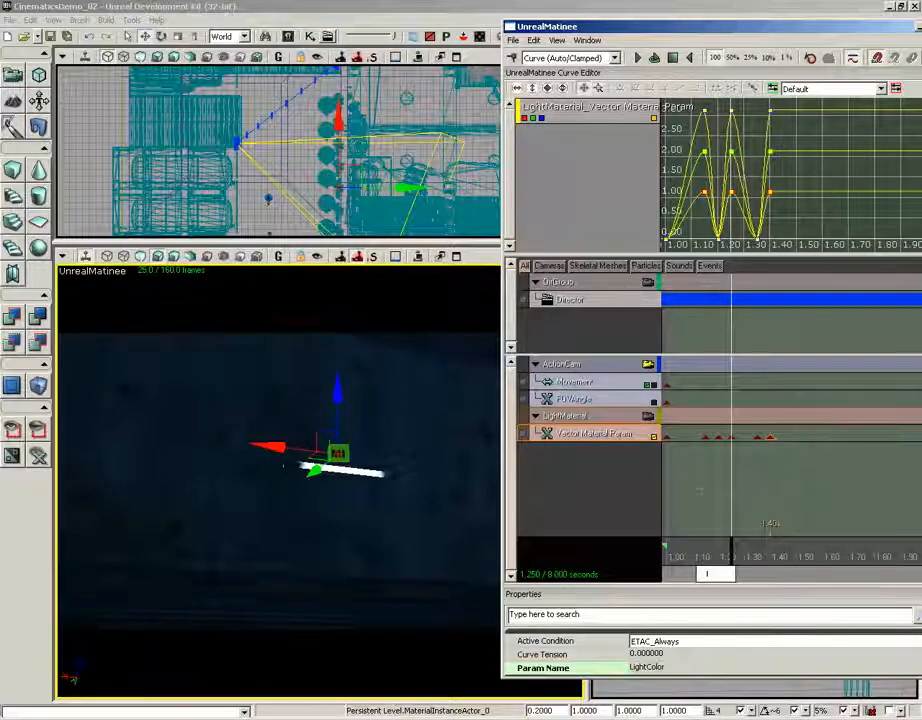
Duplicate the Vector Material Param track's dark key at 1.35 seconds and move the copy to 1.50 seconds.
left_click_drag(733, 555, 790, 556)
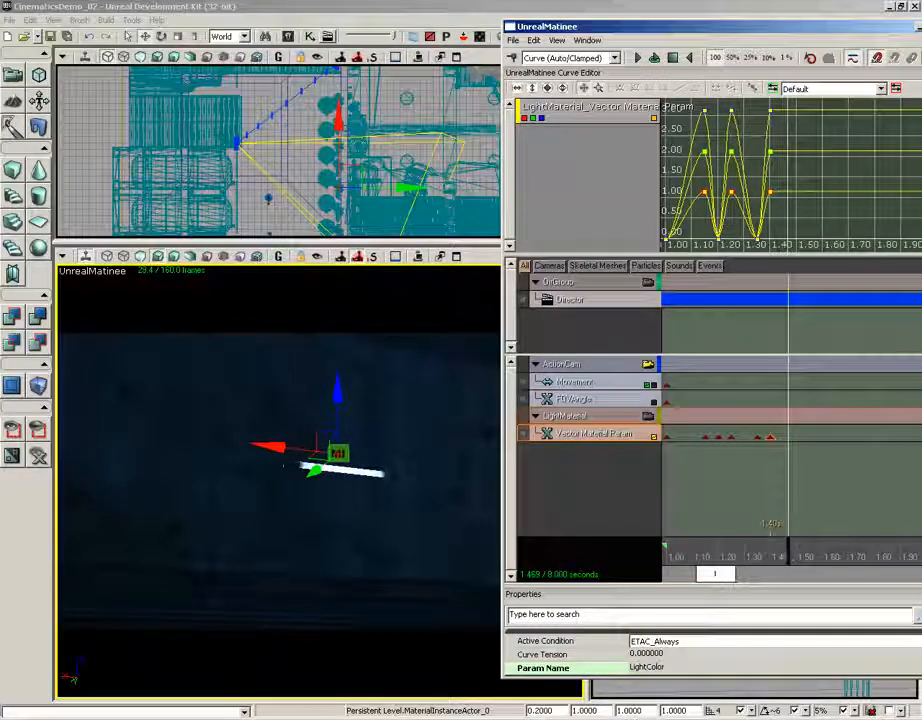
left_click(756, 437)
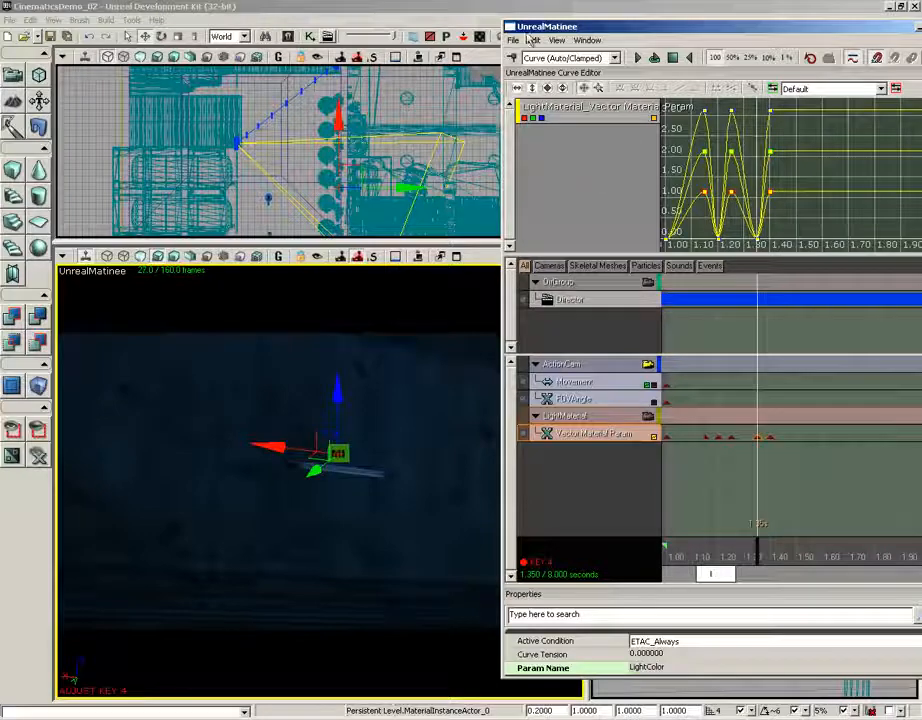
left_click(535, 40)
left_click(545, 101)
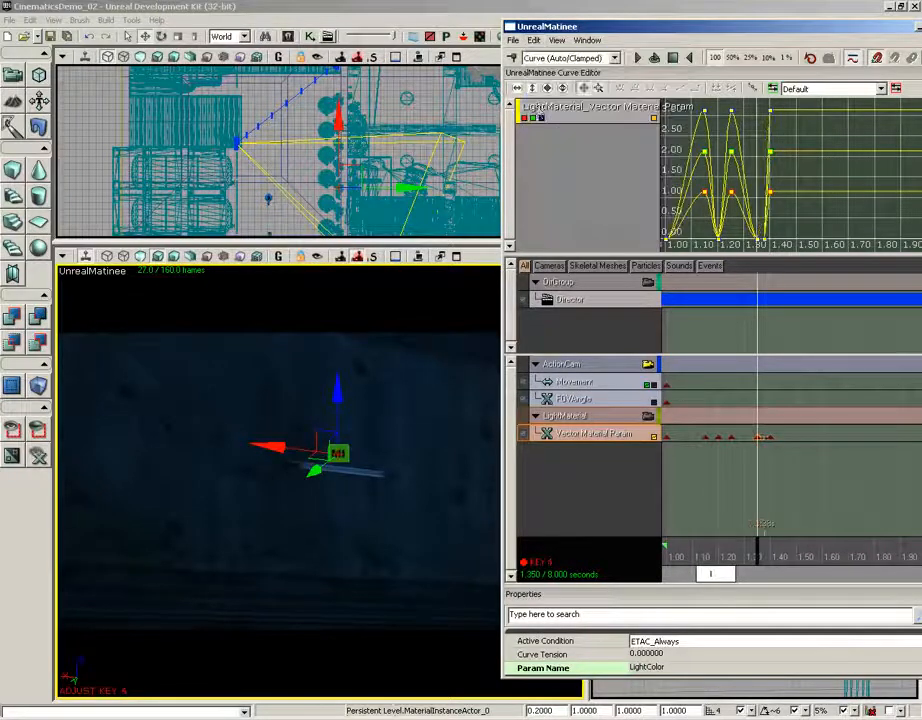
left_click(763, 437)
left_click_drag(763, 437, 799, 439, "ctrl")
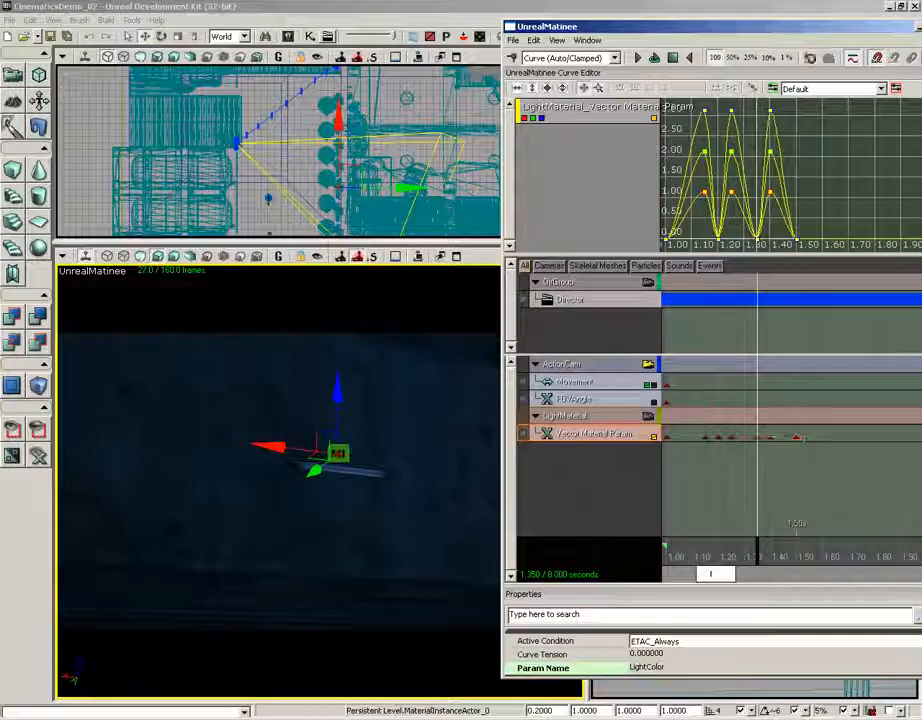
Duplicate the Vector Material Param track's bright key at 1.40 seconds and move the copy to 1.60 seconds.
left_click_drag(789, 556, 770, 556)
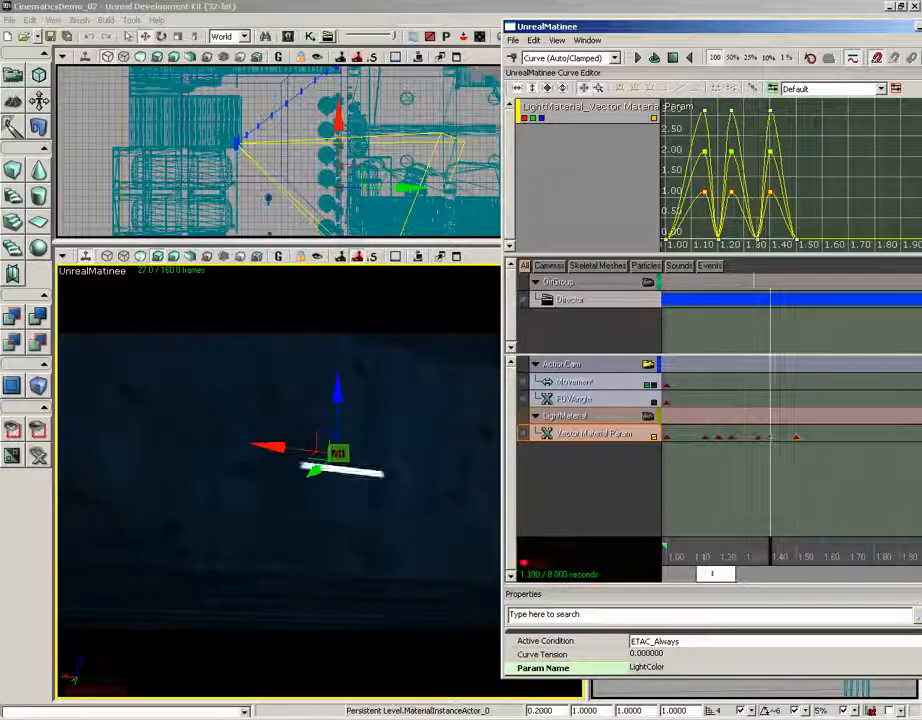
left_click(512, 40)
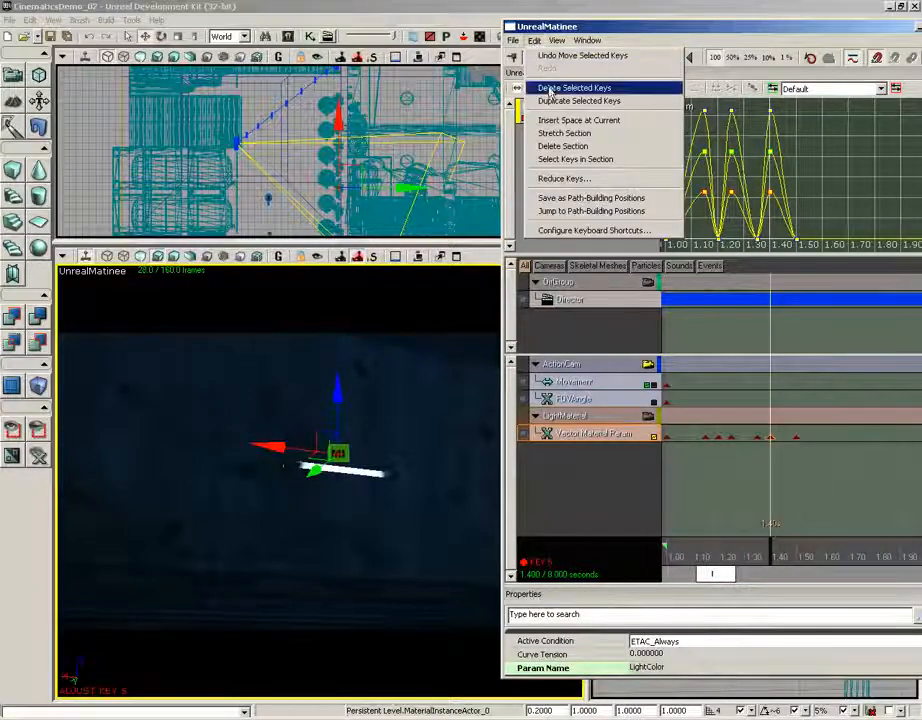
left_click(547, 98)
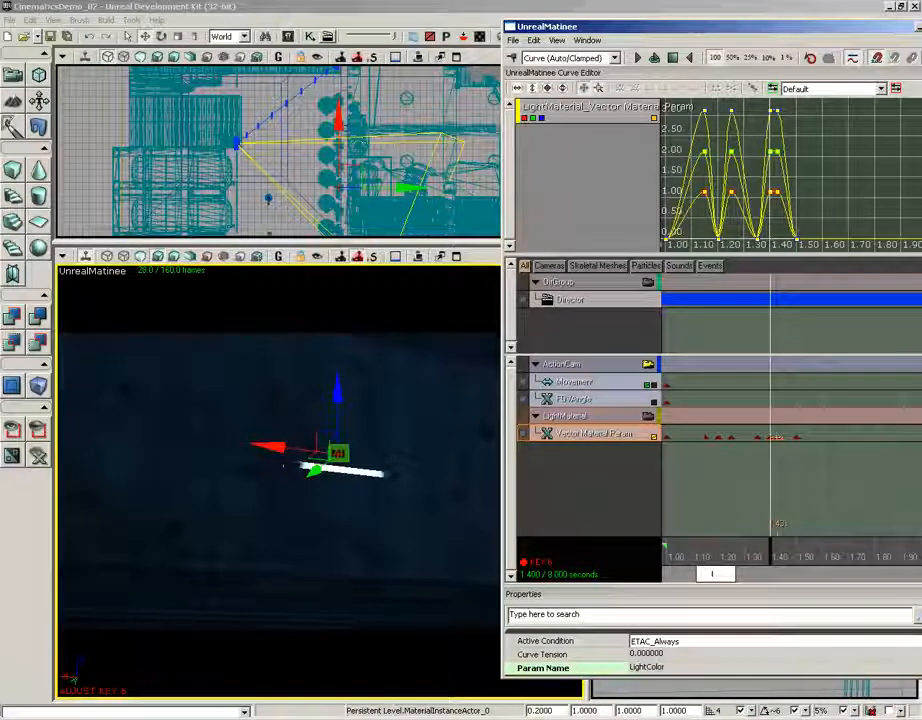
left_click_drag(776, 438, 823, 438, "ctrl")
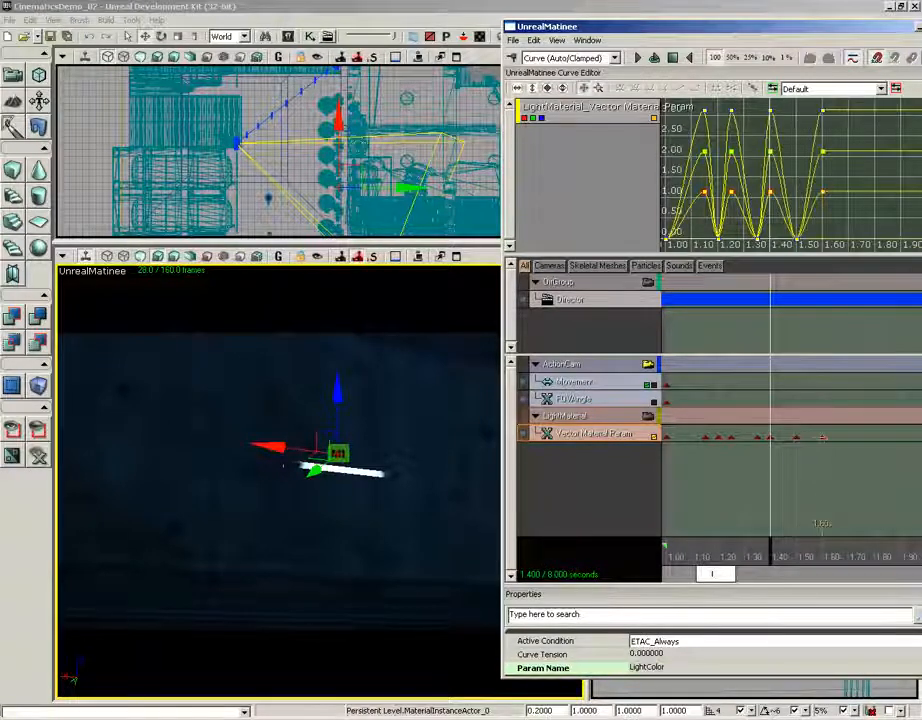
Duplicate the Vector Material Param track's dark key at 1.50 seconds and move the copy to 1.65 seconds.
left_click_drag(770, 555, 797, 555)
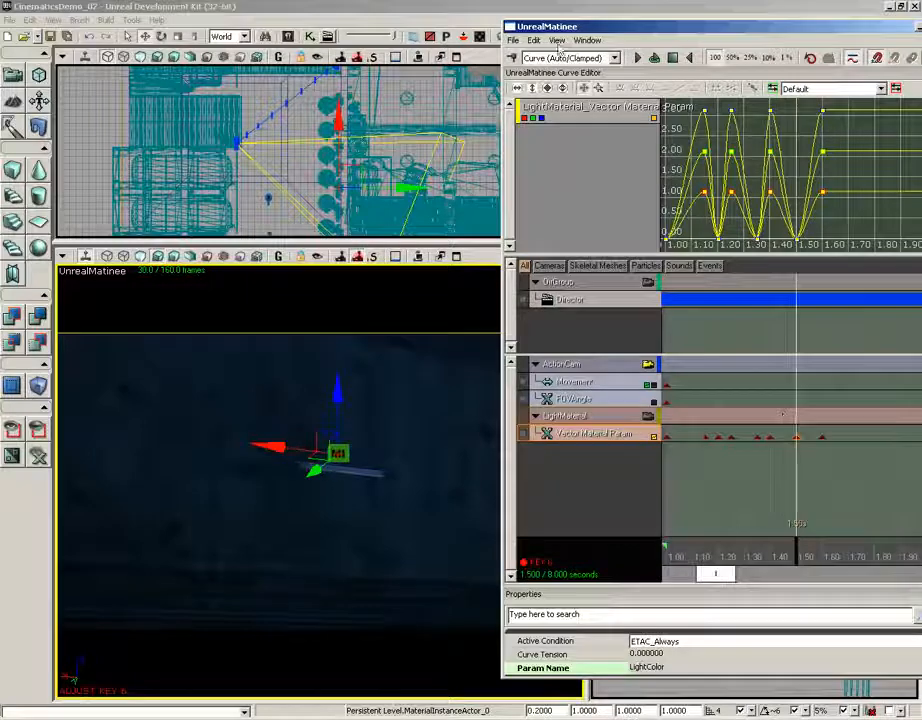
left_click(513, 40)
left_click(549, 104)
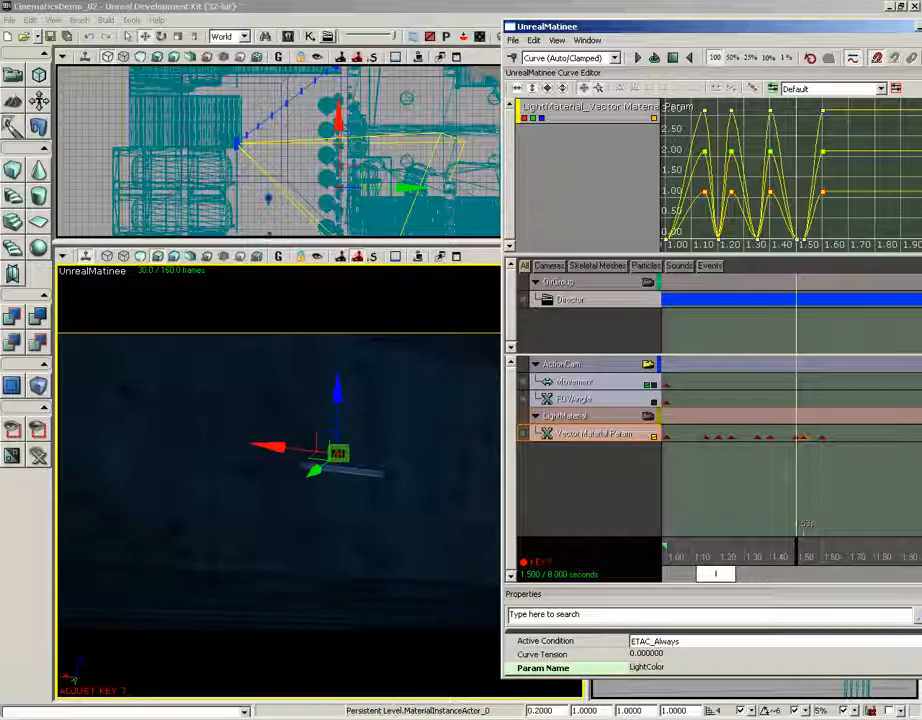
left_click_drag(804, 438, 837, 438, "ctrl")
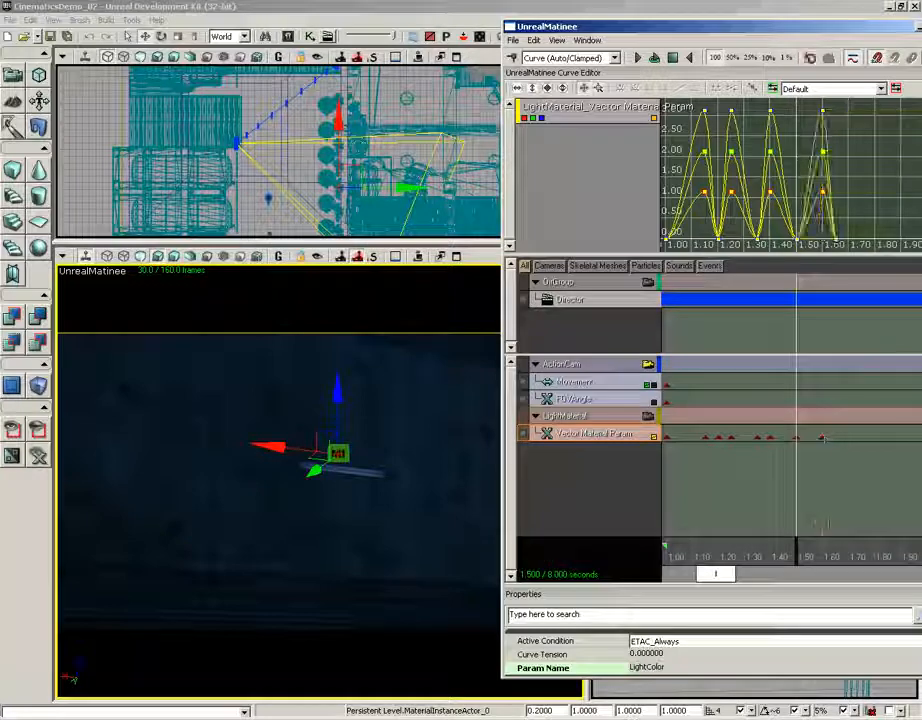
Duplicate the Vector Material Param track's bright key at 1.60 seconds and move the copy to 1.70 seconds.
left_click(823, 438)
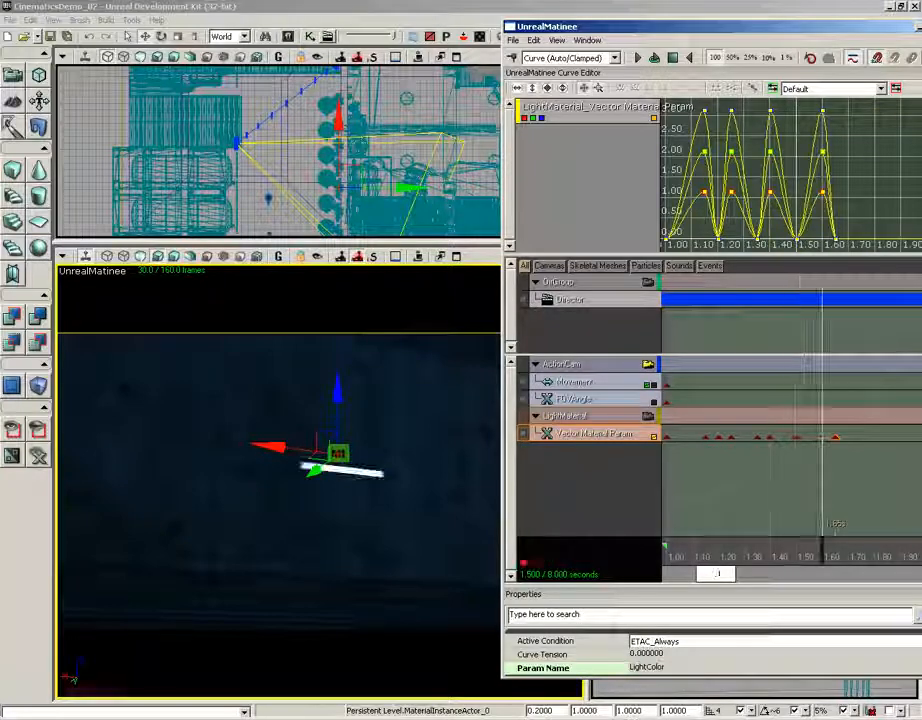
left_click(534, 40)
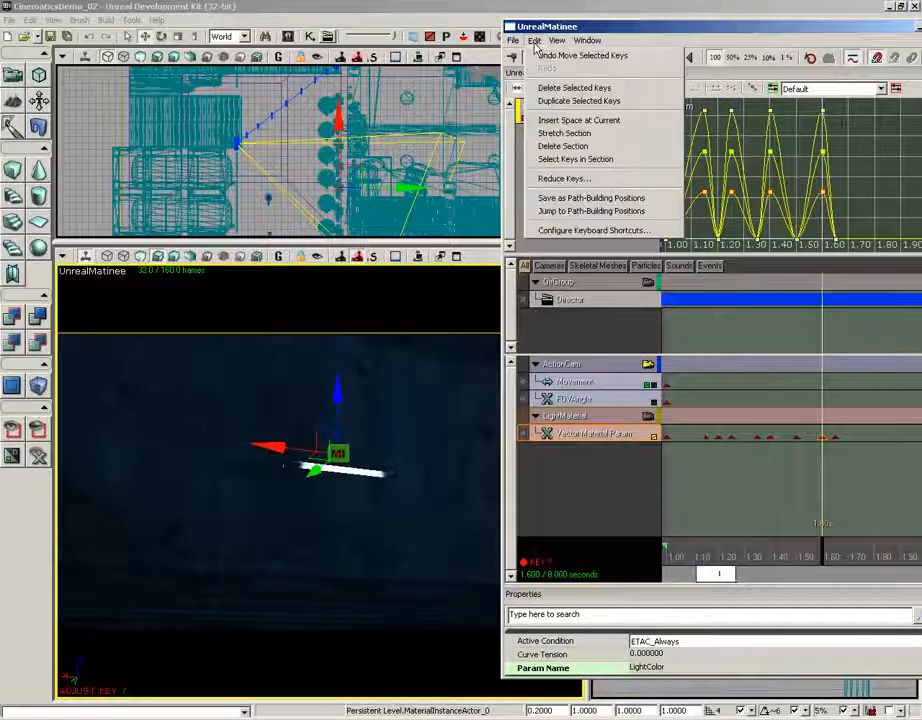
left_click(537, 102)
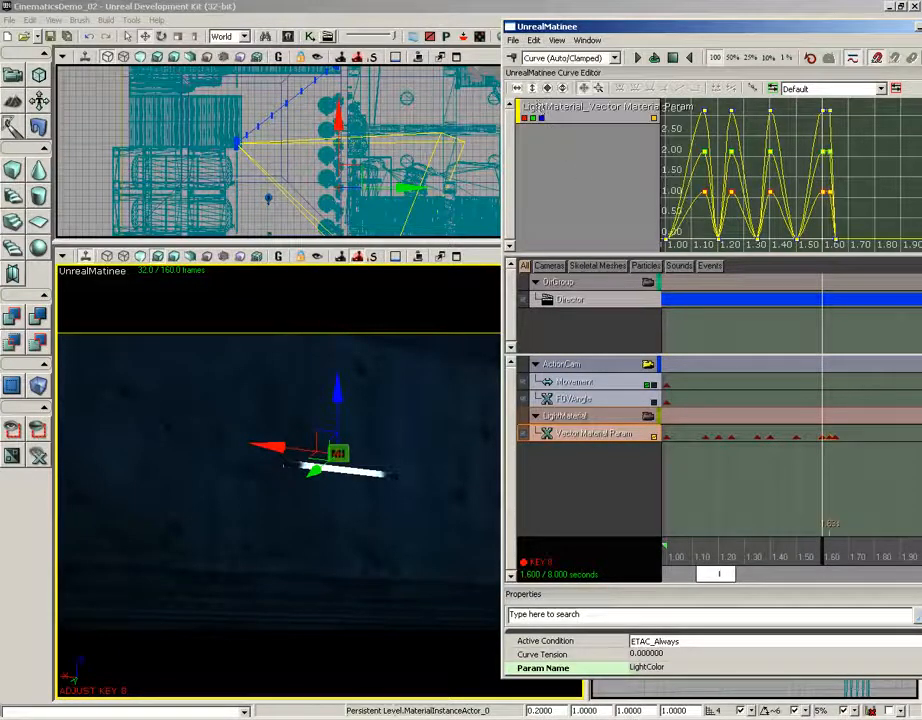
left_click_drag(829, 438, 848, 438, "ctrl")
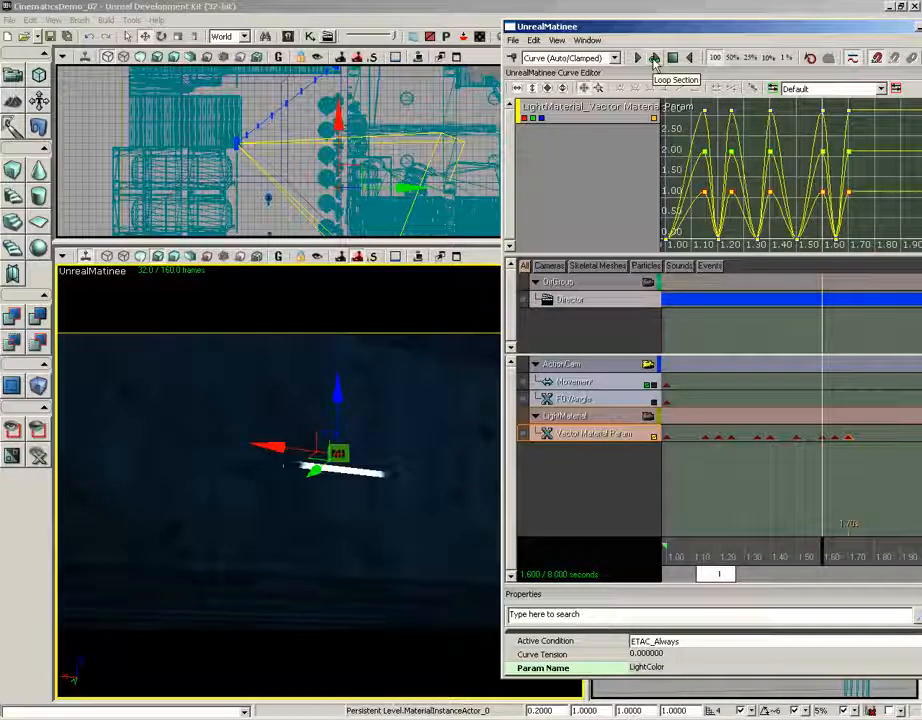
Loop the section to preview the light's extended flicker, and stop playback.
left_click(655, 58)
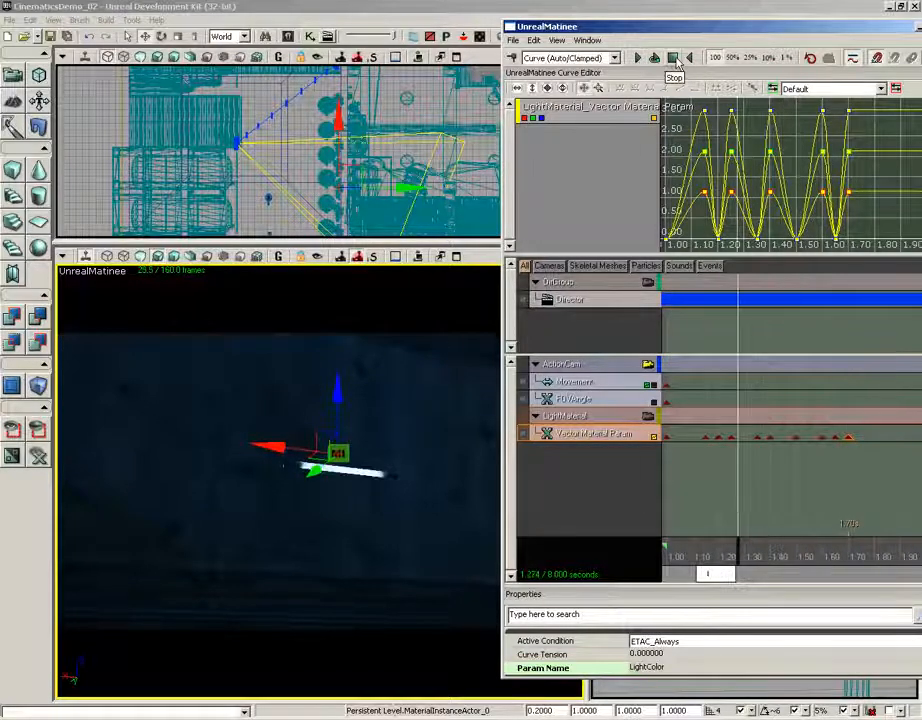
left_click(673, 58)
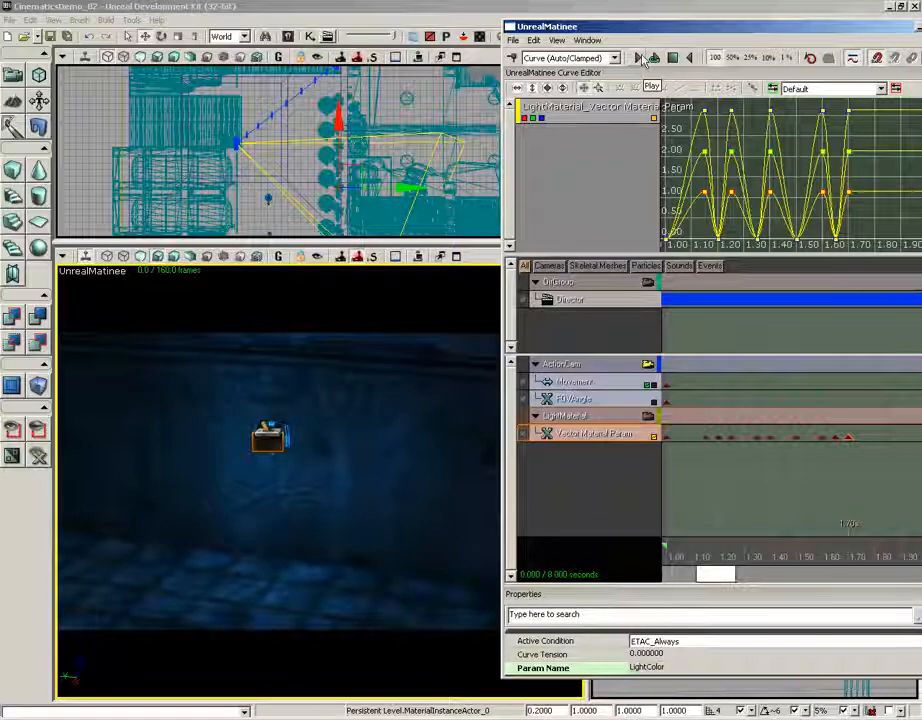
Turn on game view in the perspective viewport and play the whole Matinee sequence from the start.
left_click(641, 59)
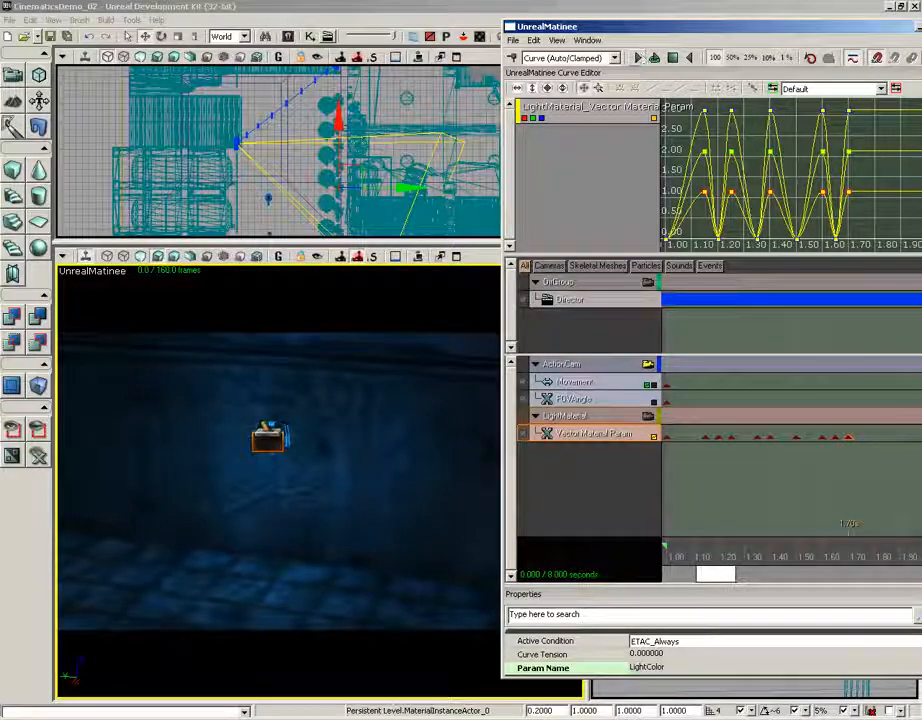
left_click(278, 256)
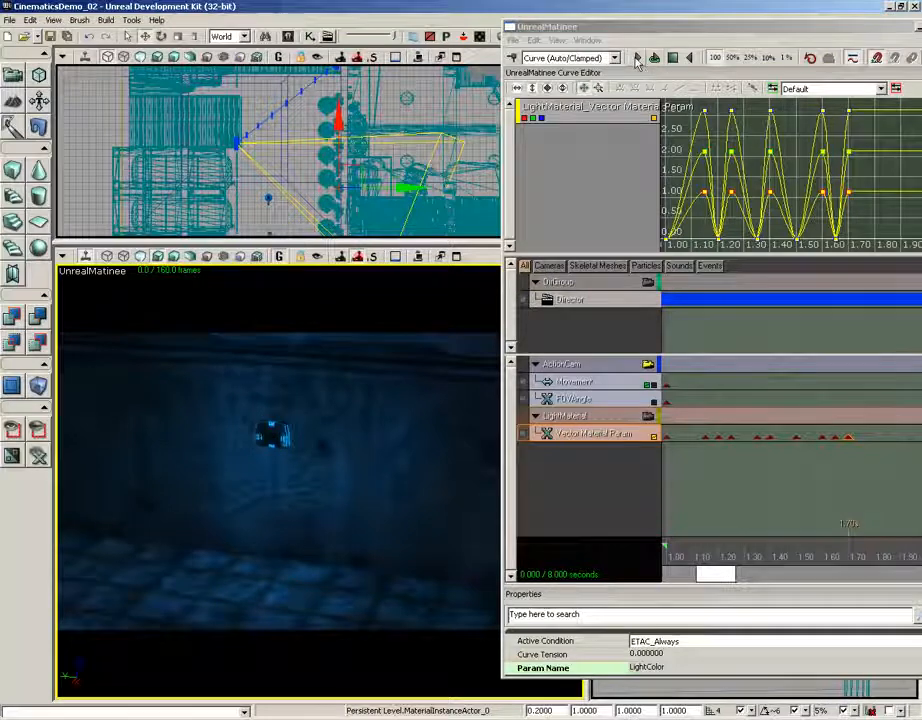
left_click(637, 59)
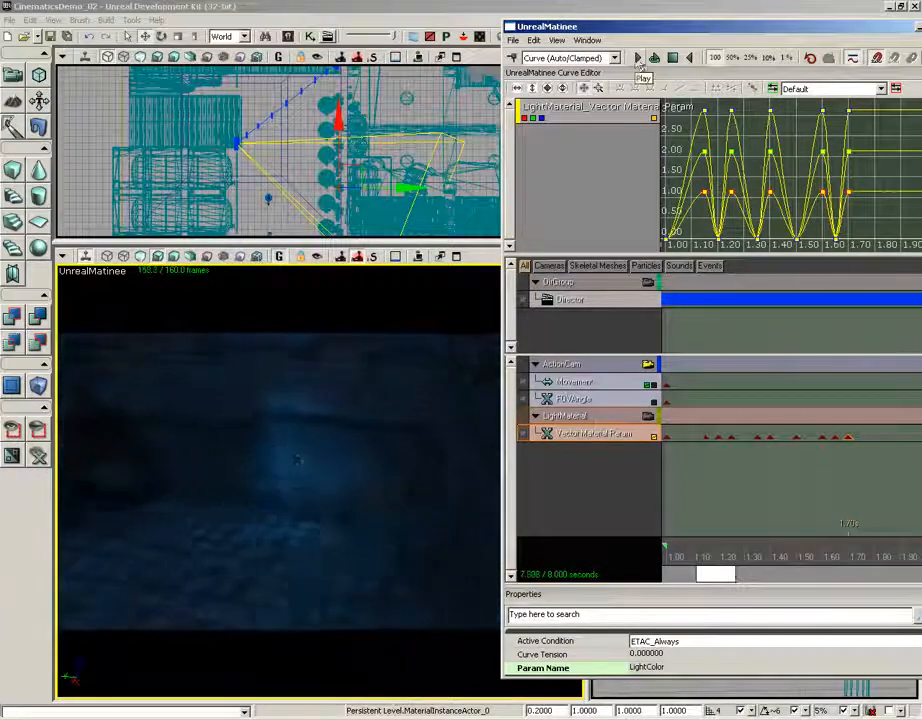
Close the UnrealMatinee editor and return to the fluorescent light fixture in the level's perspective viewport.
left_click_drag(767, 32, 580, 38)
left_click(755, 34)
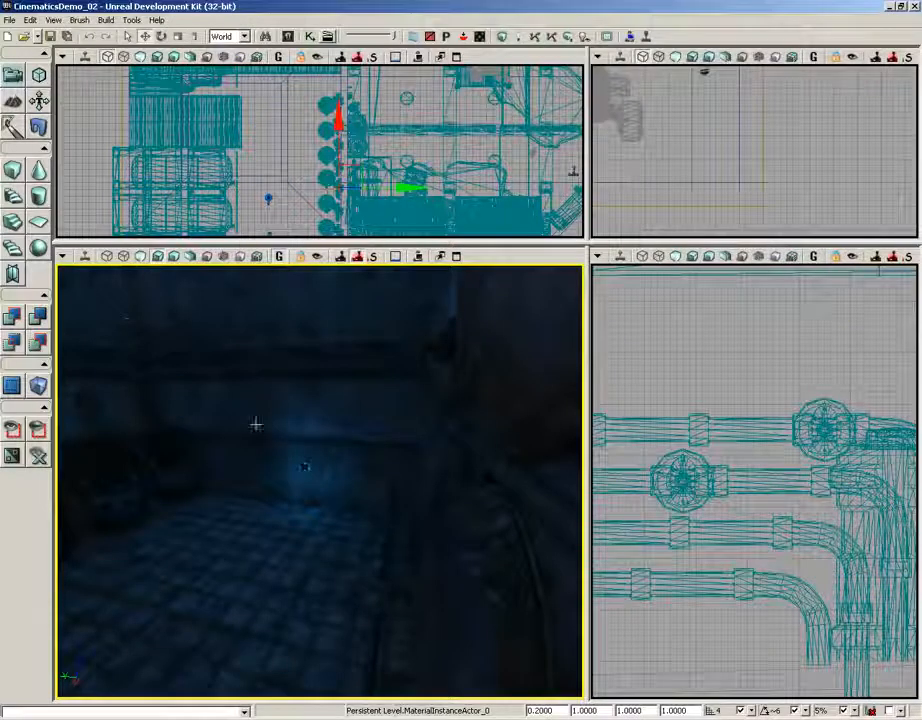
right_click_drag(255, 424, 212, 370)
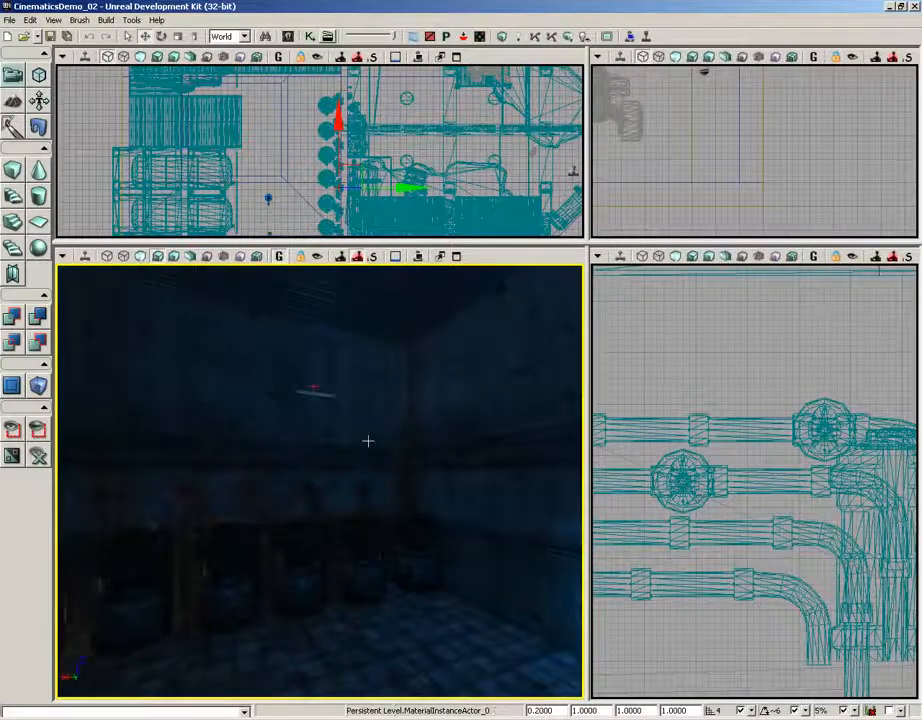